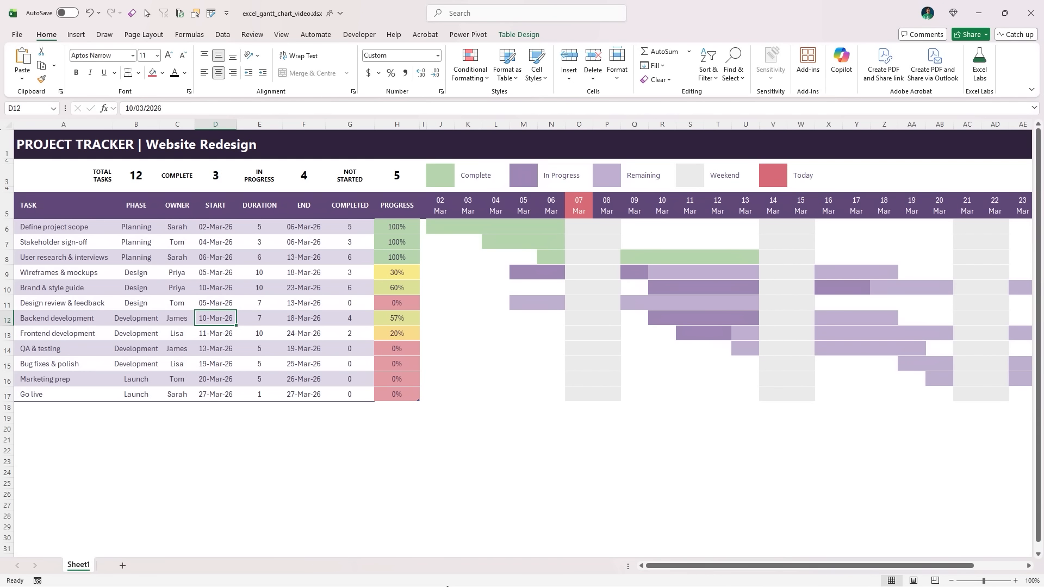
# Step: Set the completed days to 4 for Design review & feedback and to 10 for Brand & style guide
pyautogui.press('Right')
pyautogui.press('Right')
pyautogui.press('Right')
pyautogui.press('Up')
pyautogui.write('4')
pyautogui.press('Return')
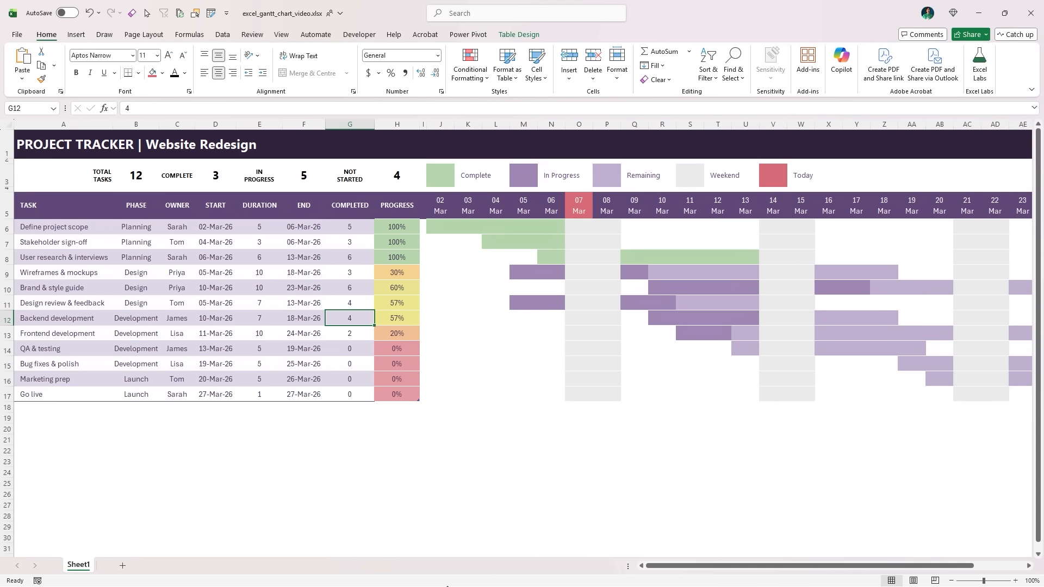
pyautogui.press('Up')
pyautogui.press('Up')
pyautogui.write('10')
pyautogui.press('Return')
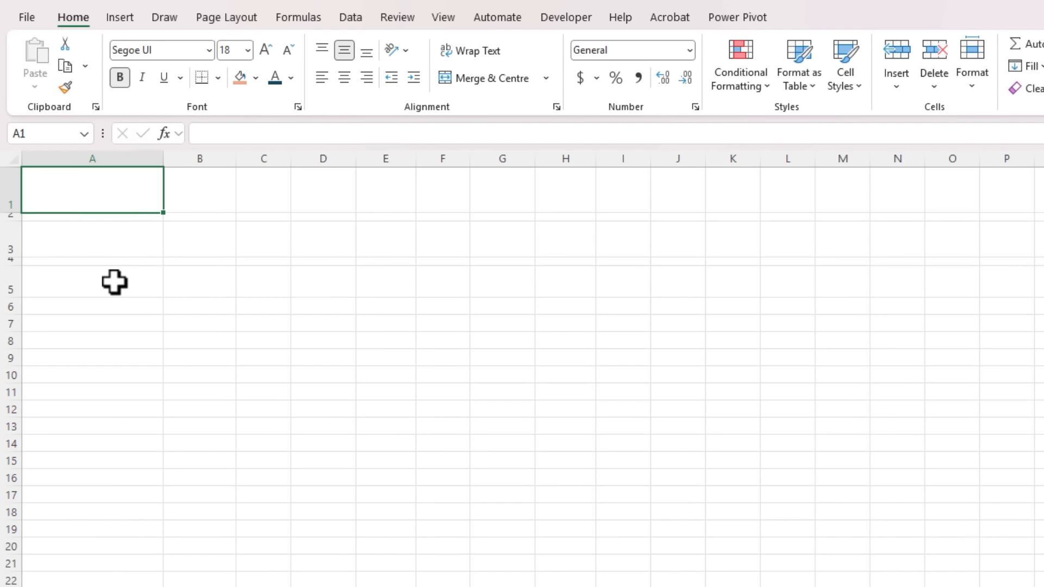
# Step: Enter the headers TASK, PHASE, OWNER and START in cells A5 to D5
pyautogui.click(116, 284)
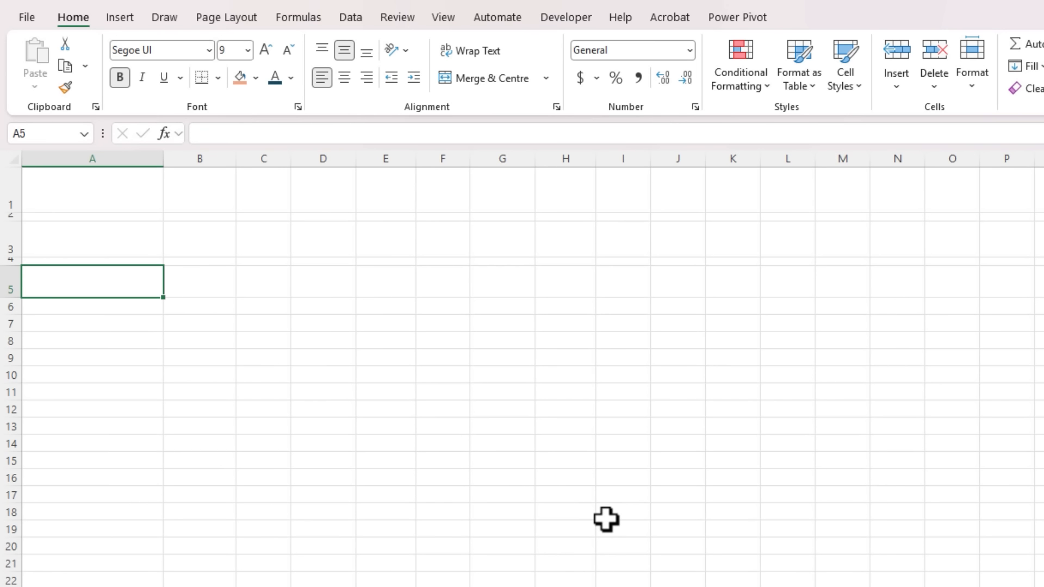
pyautogui.write('TASK')
pyautogui.press('Tab')
pyautogui.write('PHASE')
pyautogui.press('Tab')
pyautogui.write('OWNER')
pyautogui.press('Tab')
pyautogui.write('ST')
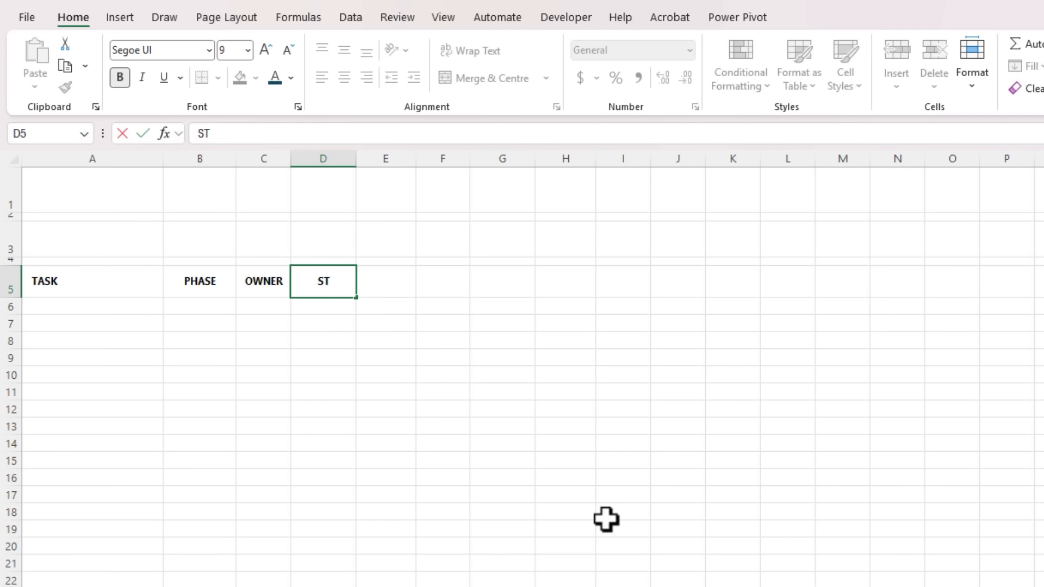
pyautogui.write('ART')
pyautogui.press('Tab')
# Step: Continue the row 5 headers with DURATION, END, COMPLETED and PROGRESS in cells E5 to H5
pyautogui.write('DURATION')
pyautogui.press('Tab')
pyautogui.write('END')
pyautogui.press('Tab')
pyautogui.write('COMPLET')
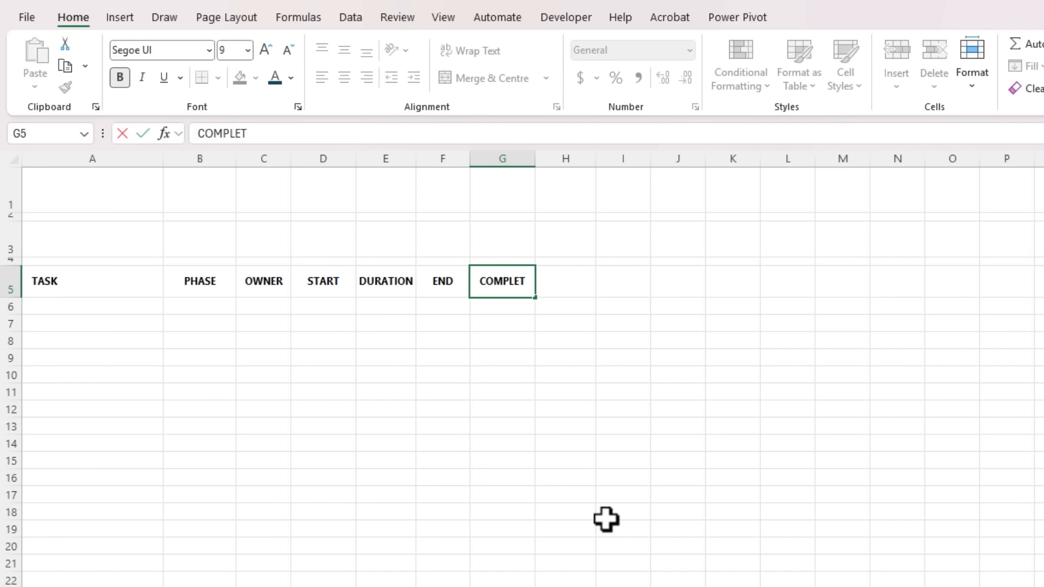
pyautogui.write('ED')
pyautogui.press('Tab')
pyautogui.write('PROGRESS')
pyautogui.press('Return')
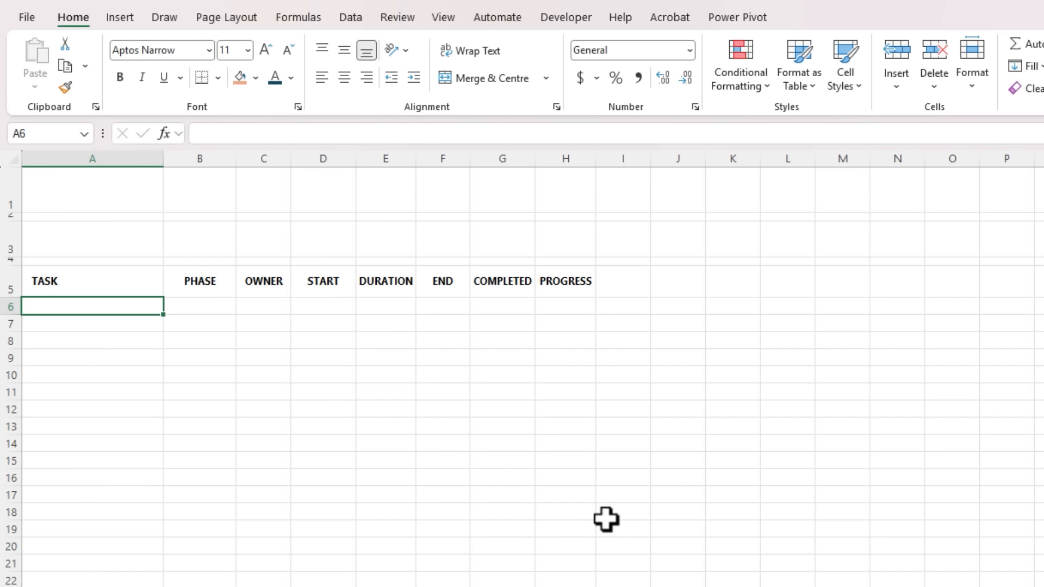
# Step: Fill A6:A17 with the twelve-item task list running from Define project scope to Go live
pyautogui.write('Define project scope Stakeholder sign-off User research & interviews Wireframes & mockups Brand & style guide Design review & feedback Backend development Frontend development QA & testing Bug fixes & polish Marketing prep Go live')
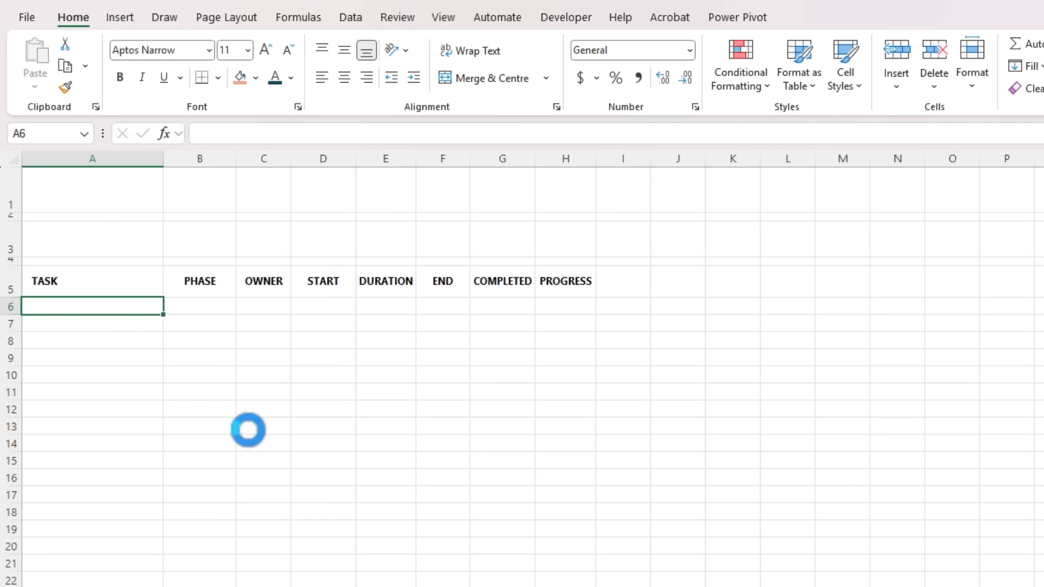
# Step: Convert the range A5:H17 into a table with headers and name it Project
pyautogui.click(78, 341)
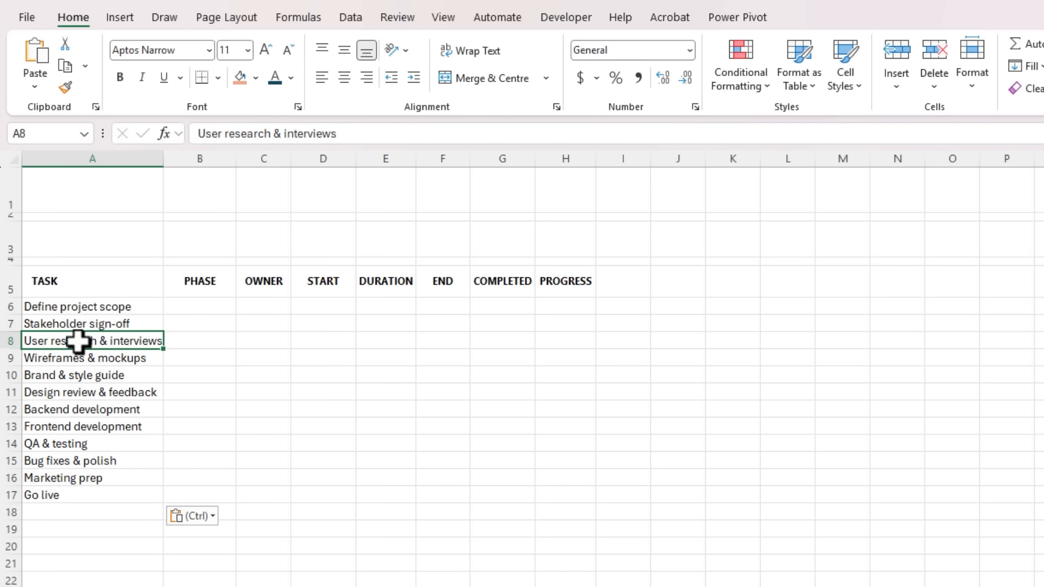
pyautogui.hotkey('ctrl', 't')
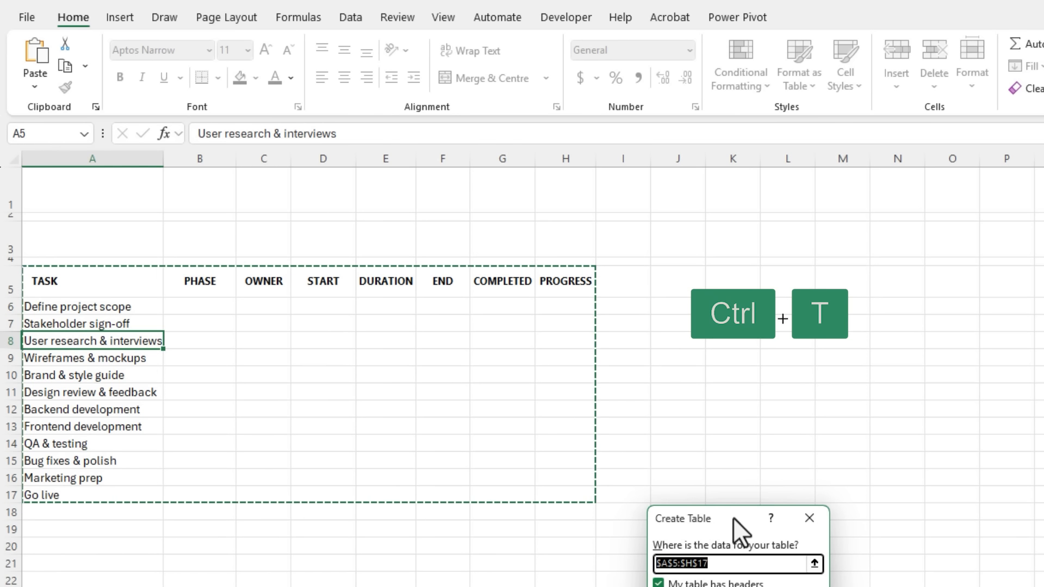
pyautogui.moveTo(734, 531); pyautogui.dragTo(417, 341)
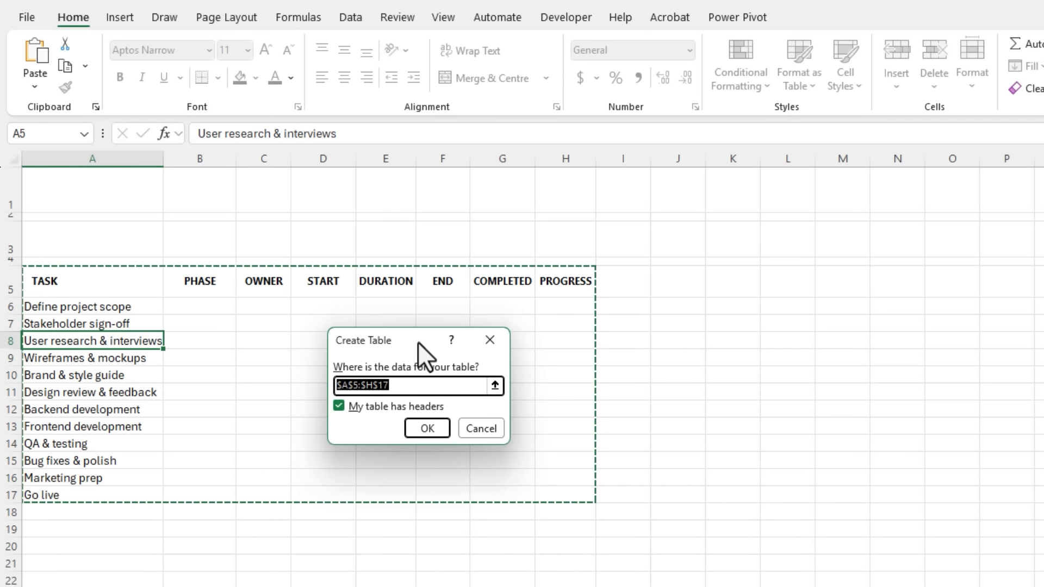
pyautogui.click(416, 432)
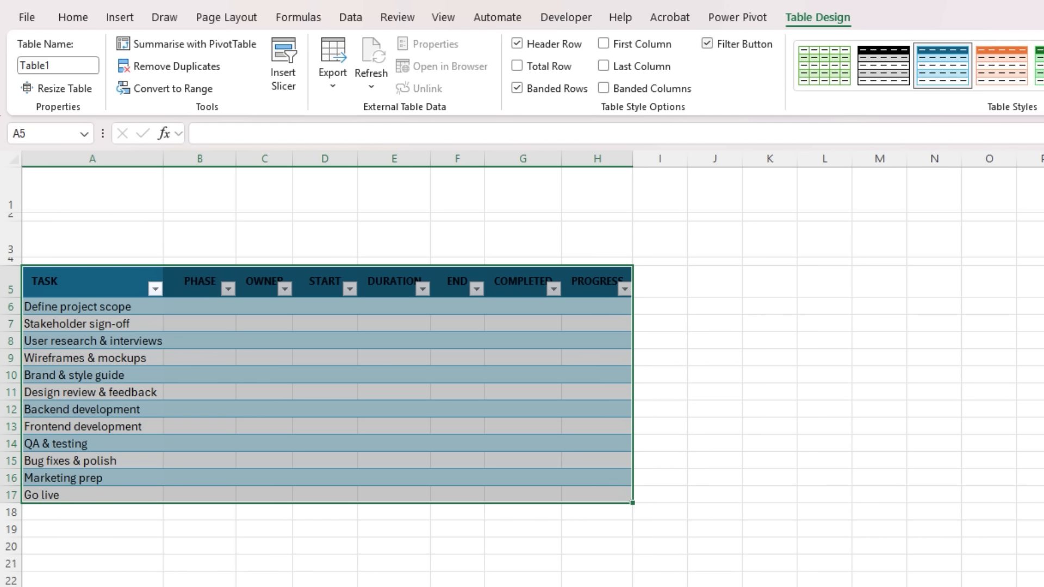
pyautogui.click(70, 65)
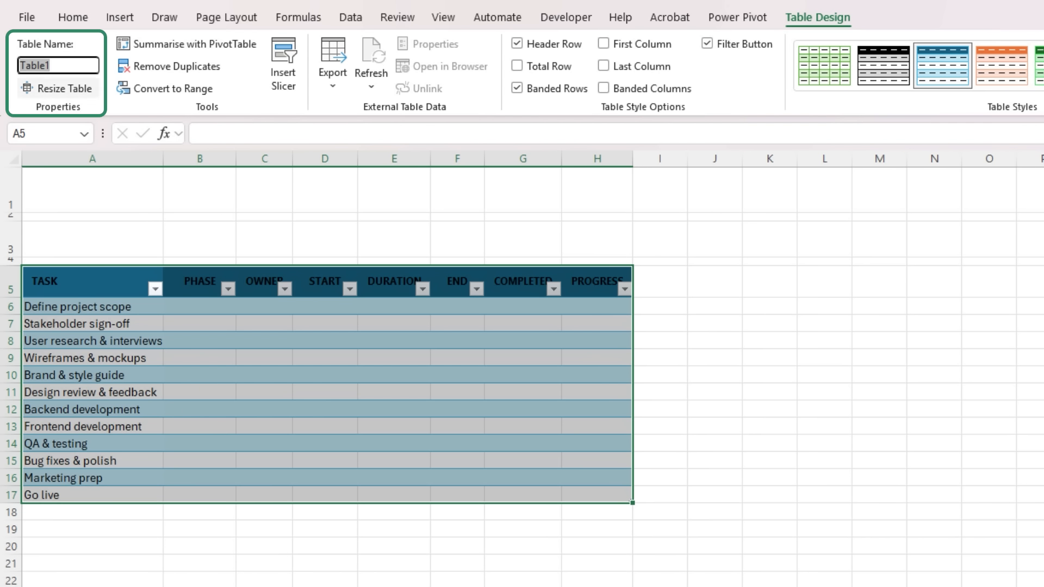
pyautogui.write('Project')
pyautogui.press('Return')
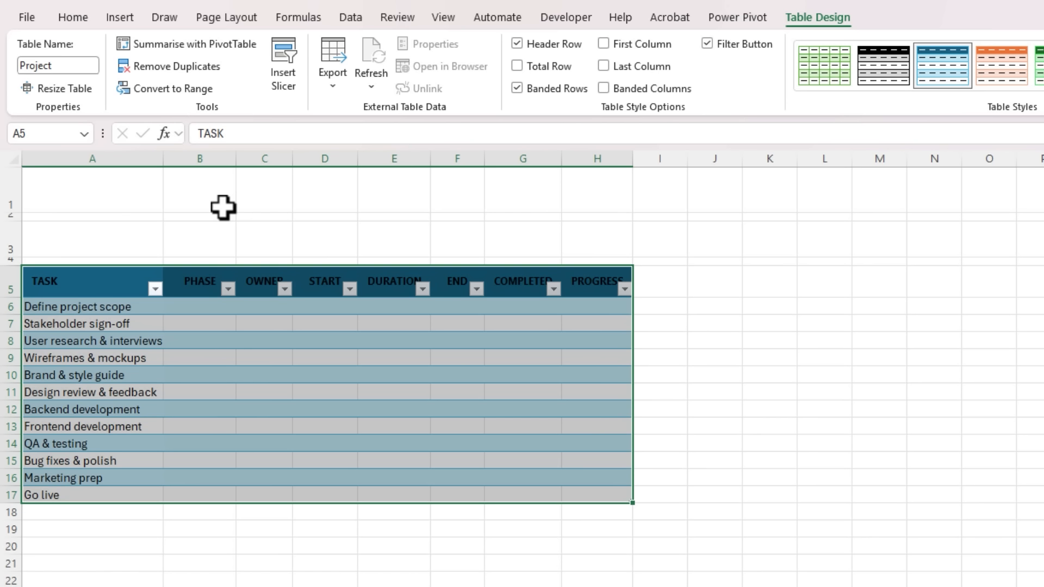
# Step: Change the workbook's theme colours to Aspect
pyautogui.click(231, 18)
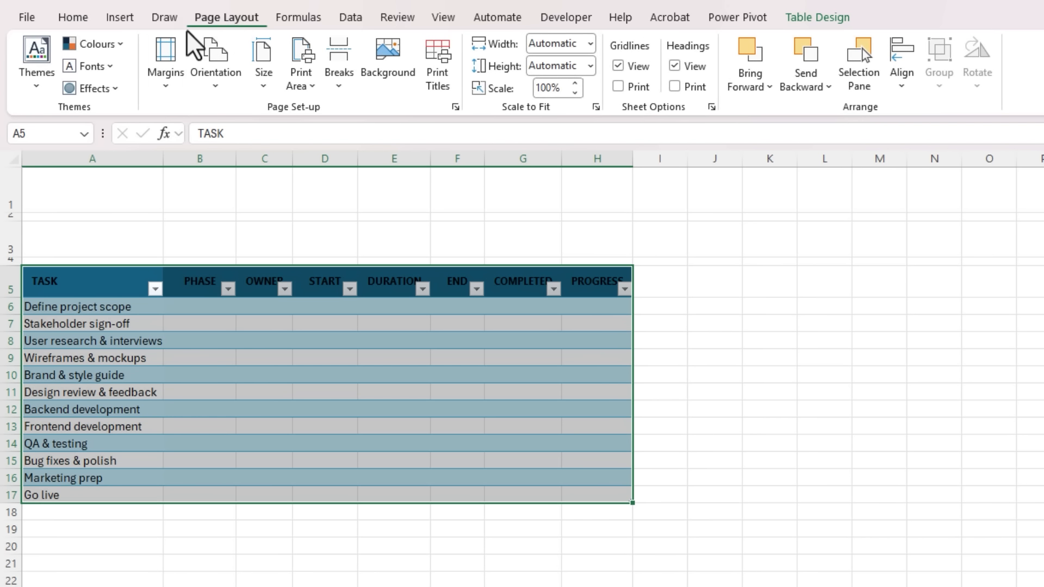
pyautogui.click(116, 47)
pyautogui.scroll(-3, 173, 353)
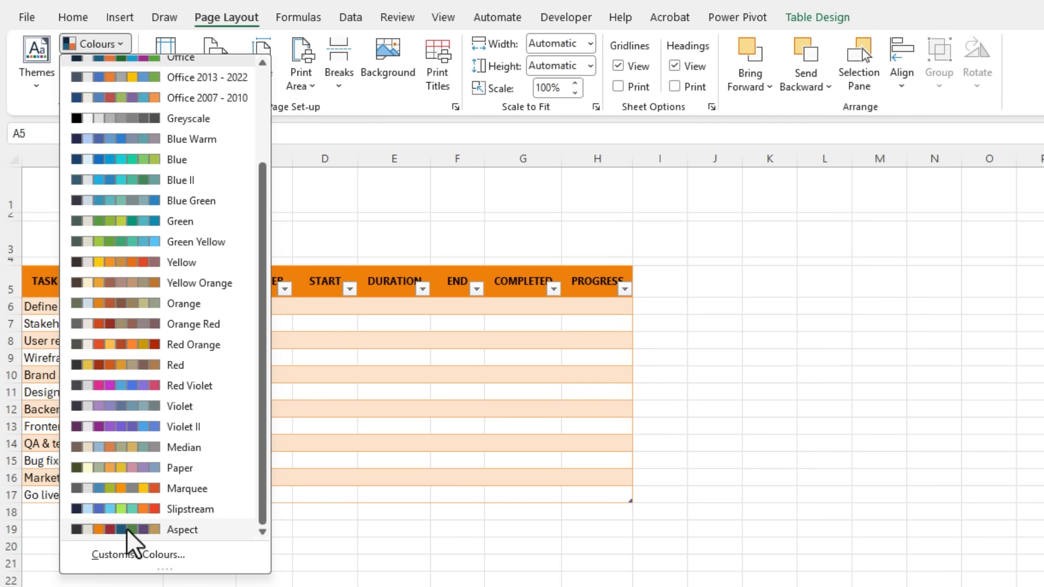
pyautogui.click(127, 528)
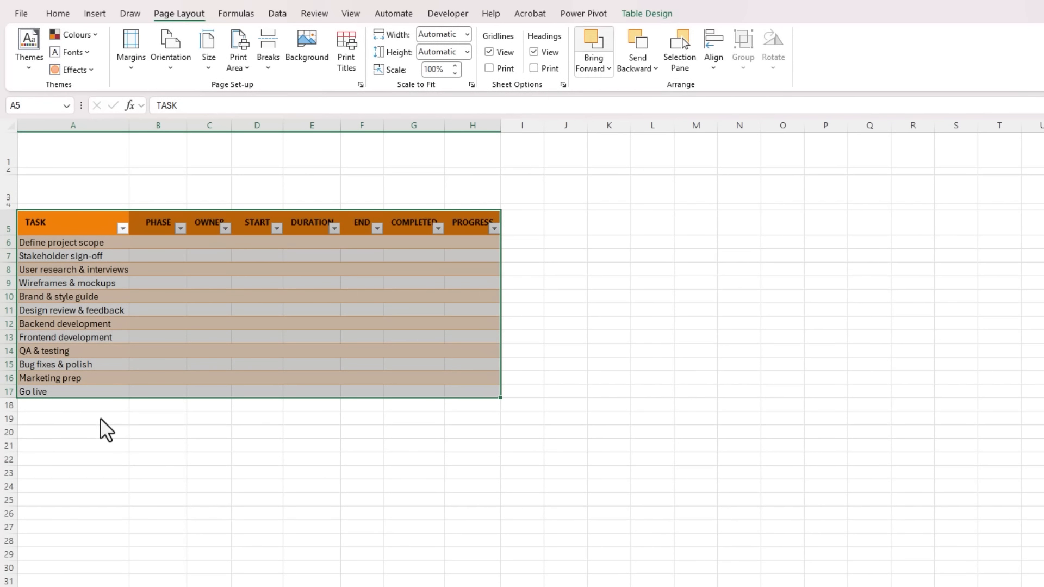
# Step: Apply the light table style with purple banded rows and no header fill to the Project table
pyautogui.click(809, 14)
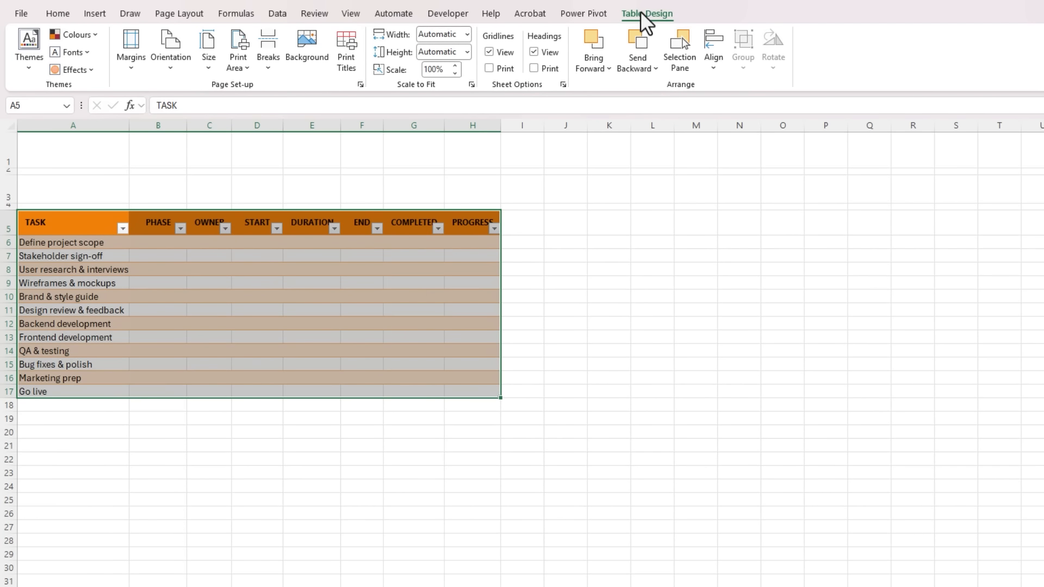
pyautogui.click(966, 64)
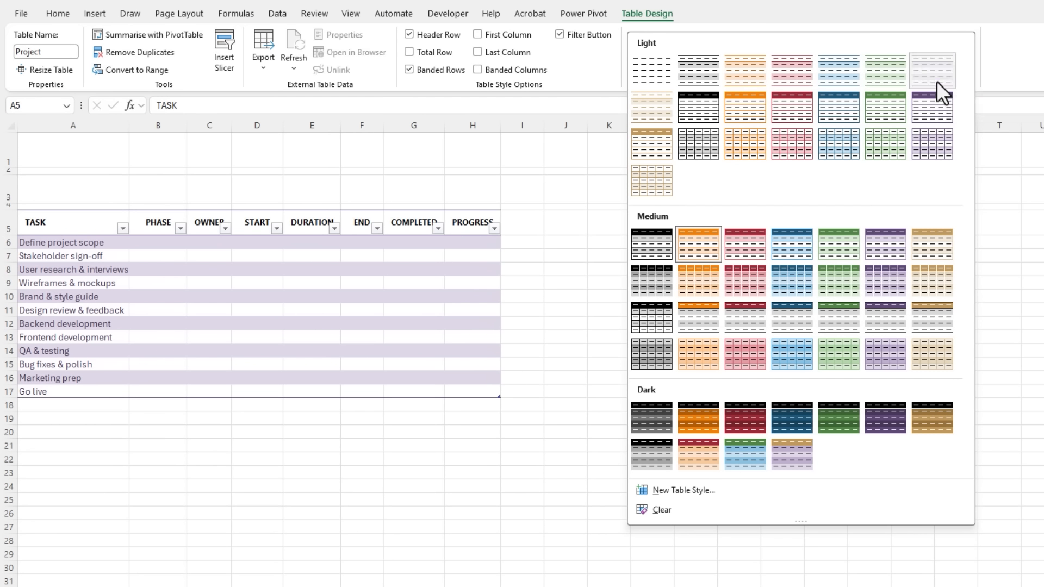
pyautogui.click(936, 80)
# Step: Turn off the table's filter buttons and hide the worksheet gridlines
pyautogui.click(674, 45)
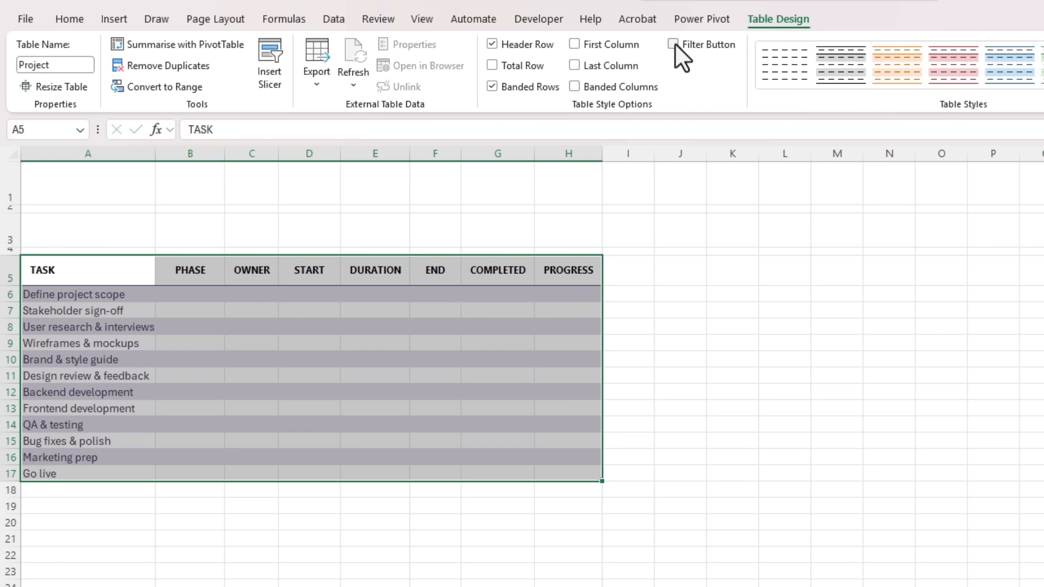
pyautogui.click(426, 17)
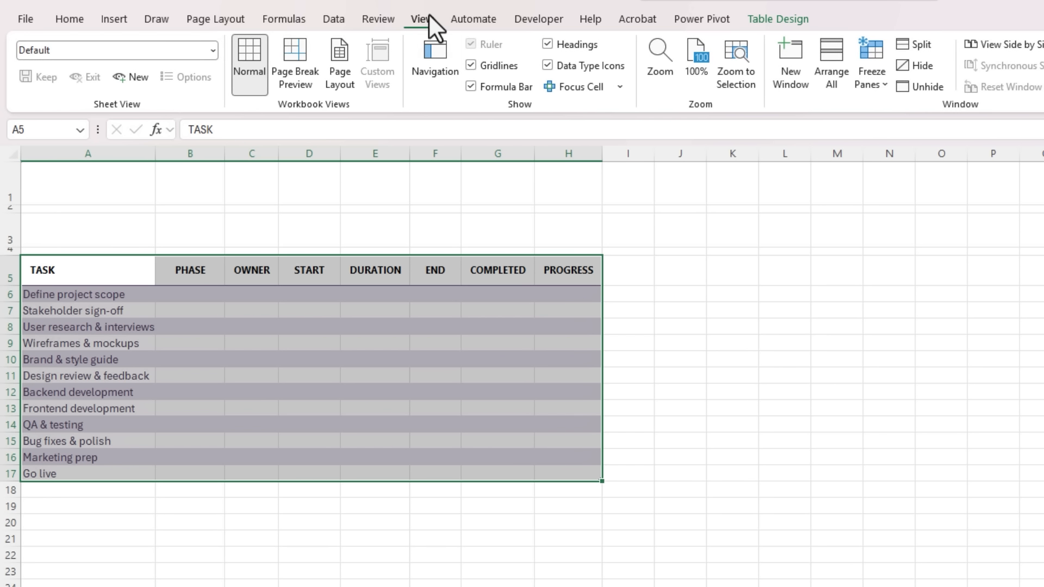
pyautogui.click(482, 64)
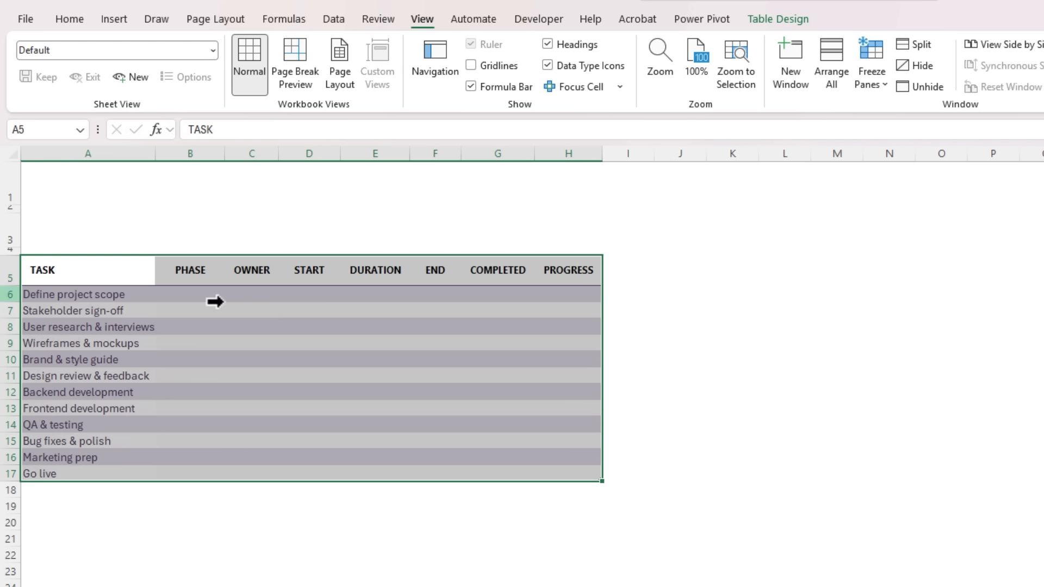
# Step: Increase the height of rows 6 to 17 and align their contents vertically to the middle
pyautogui.moveTo(8, 294); pyautogui.dragTo(12, 473)
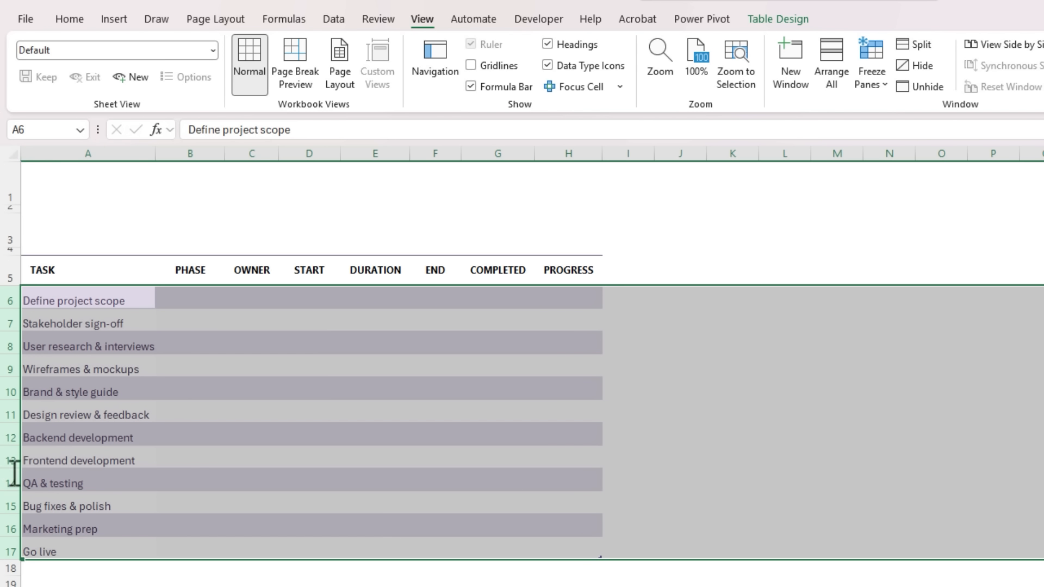
pyautogui.click(71, 18)
pyautogui.click(327, 50)
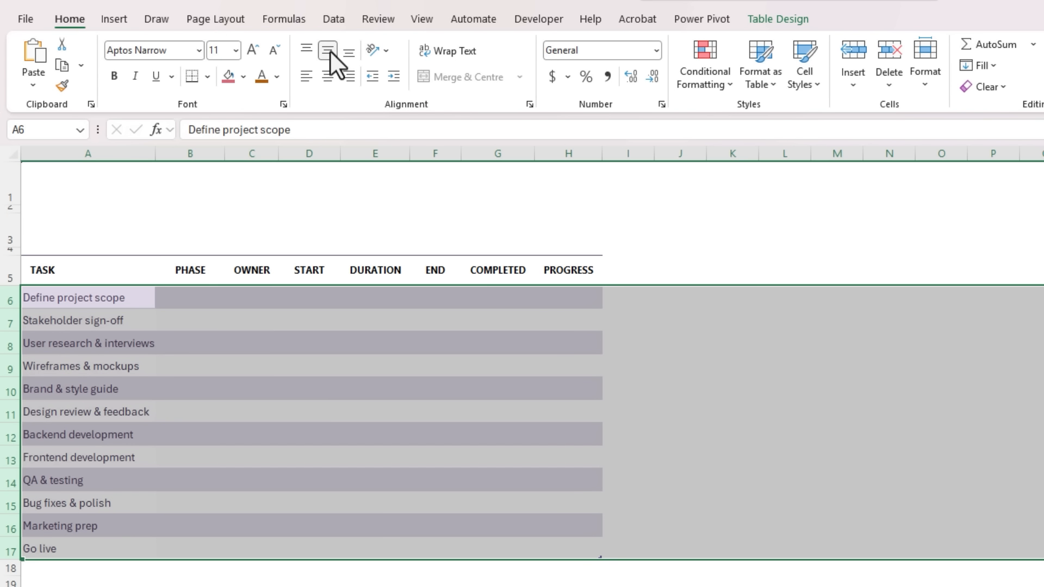
# Step: Indent the task names in A6:A17 one level and autofit the width of column A
pyautogui.moveTo(116, 298); pyautogui.dragTo(100, 549)
pyautogui.click(396, 78)
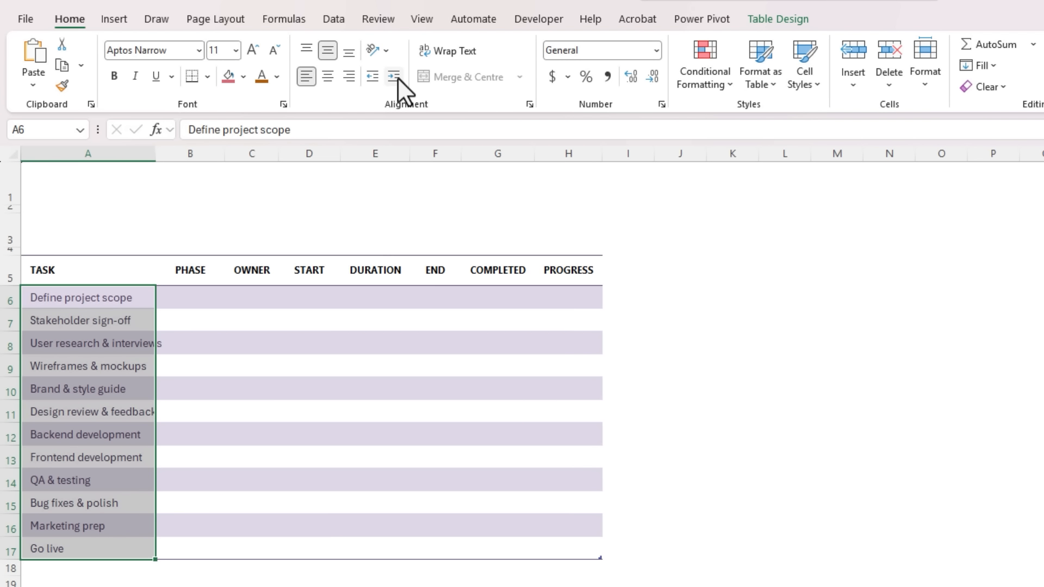
pyautogui.doubleClick(153, 151)
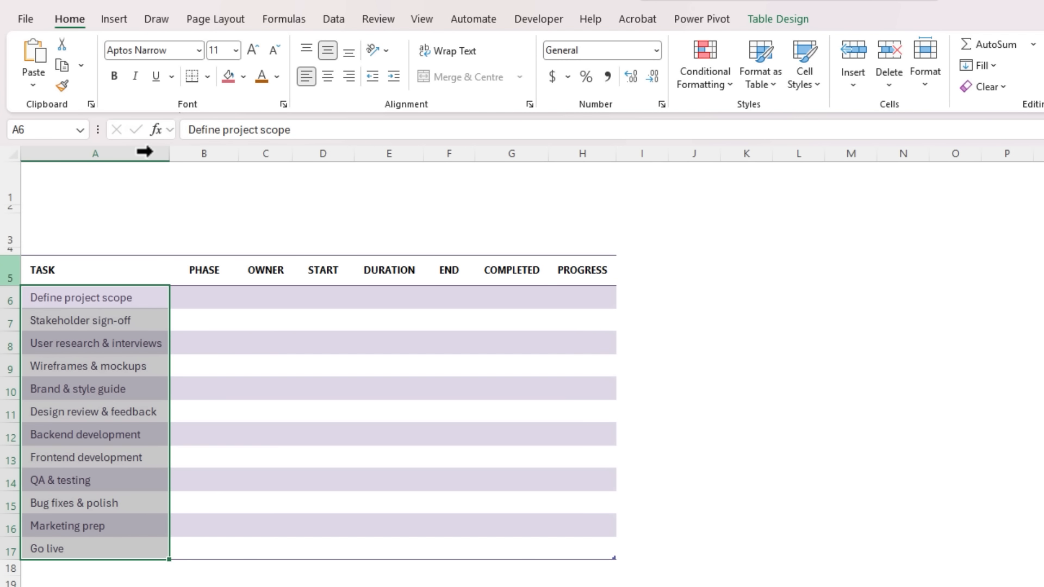
# Step: Fill all of header row 5 with Dark Purple, Accent 5 and make its text white
pyautogui.click(10, 270)
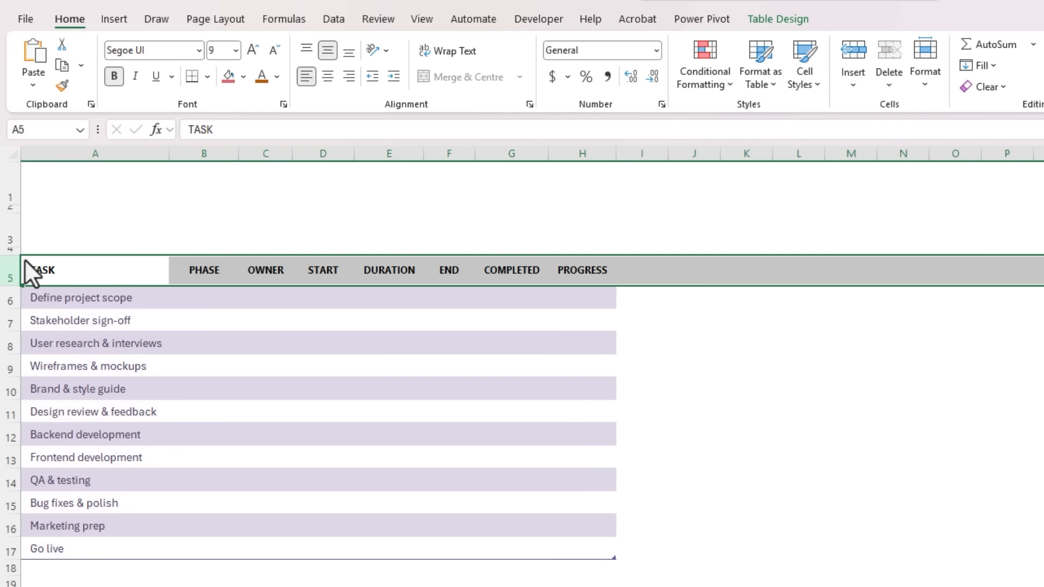
pyautogui.click(242, 77)
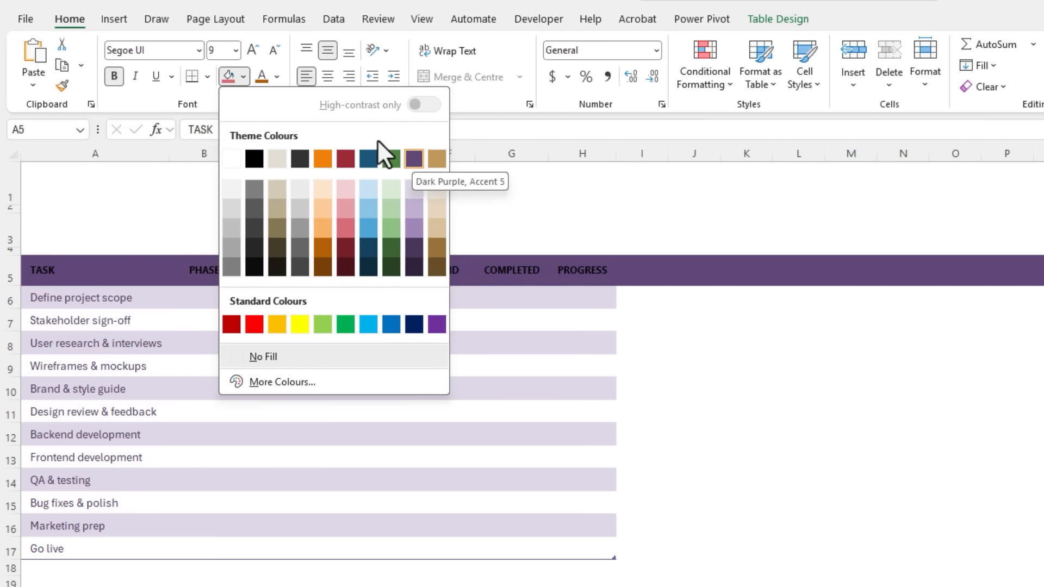
pyautogui.click(411, 156)
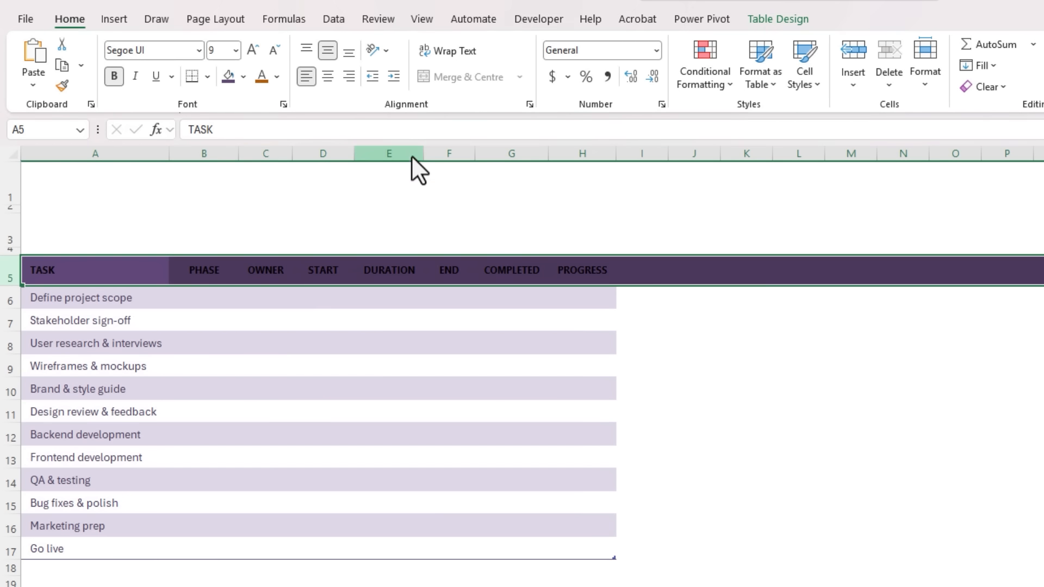
pyautogui.click(276, 76)
pyautogui.click(269, 177)
# Step: Fill all of row 1 with the darkest shade of the dark purple theme colour
pyautogui.click(16, 178)
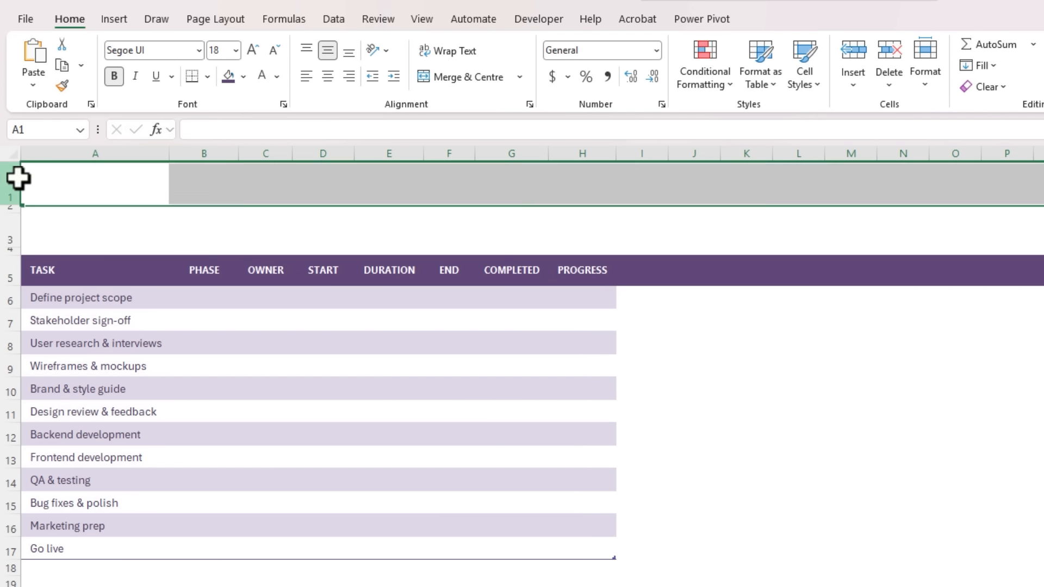
pyautogui.click(244, 77)
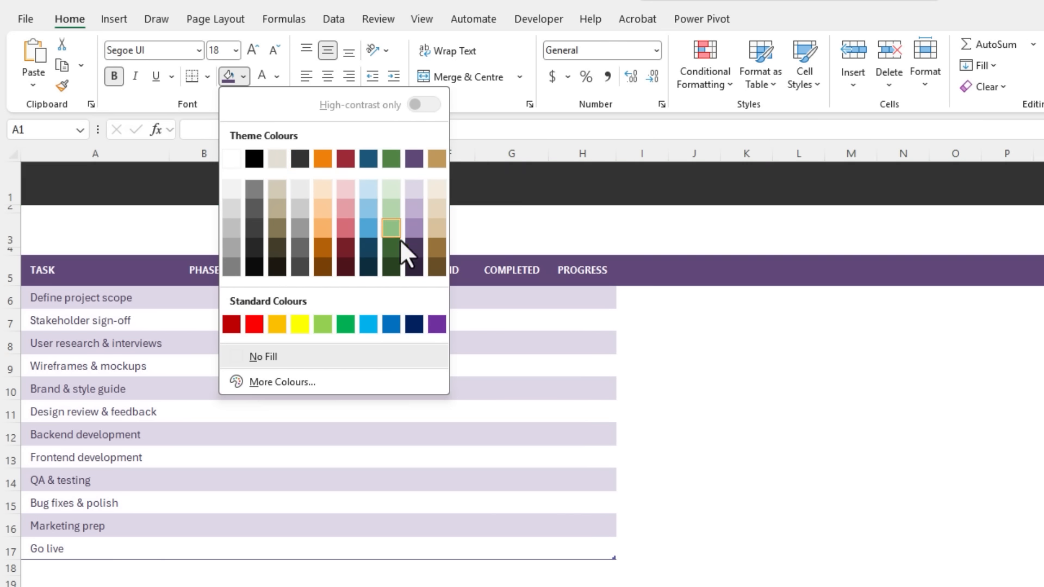
pyautogui.click(413, 267)
# Step: Enter the title "PROJECT TRACKER | Website Redesign" in cell A1
pyautogui.click(94, 185)
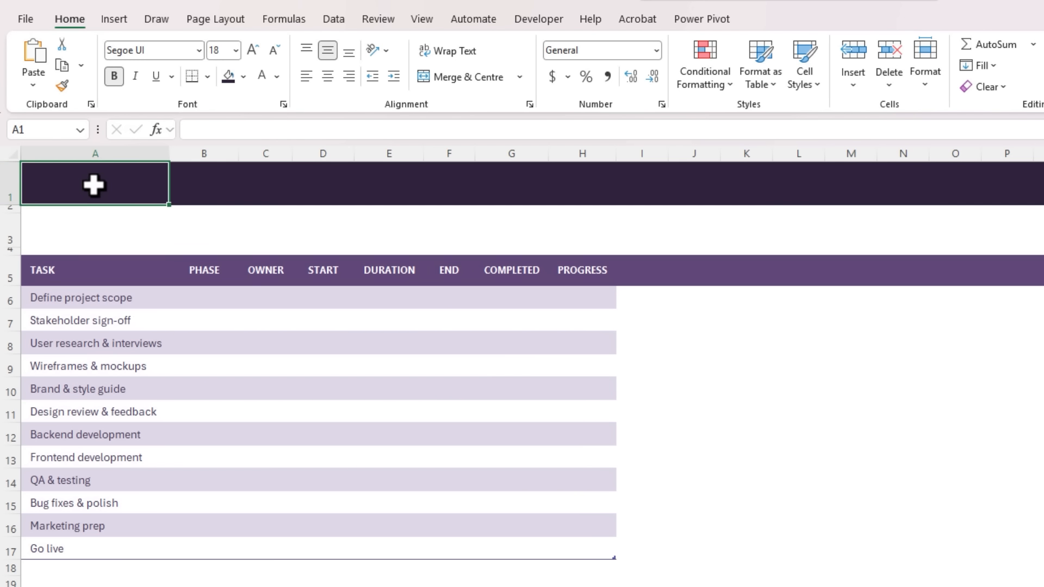
pyautogui.write('PROJECT TRACKER |')
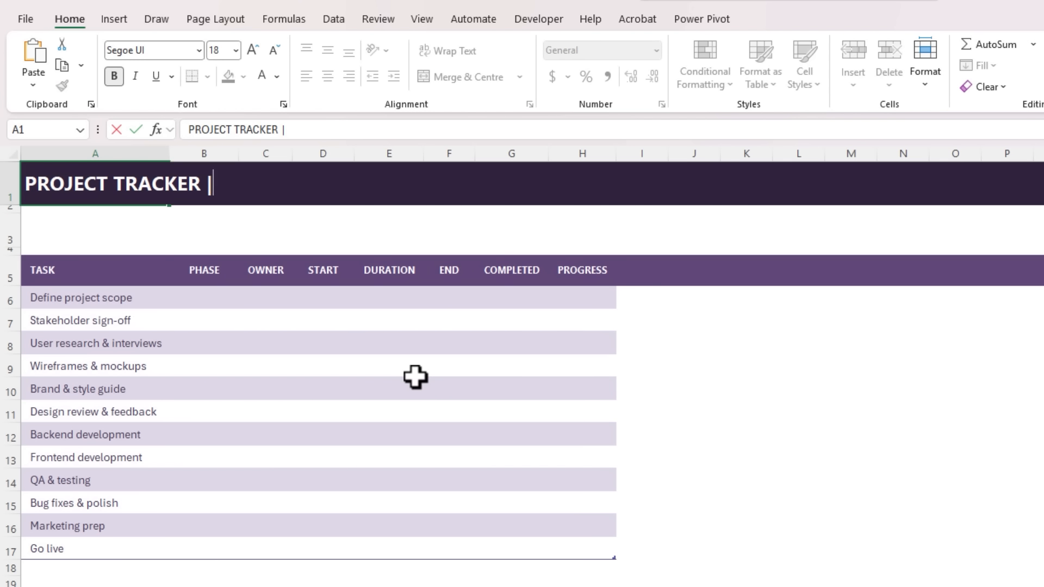
pyautogui.write(' Website Redesign')
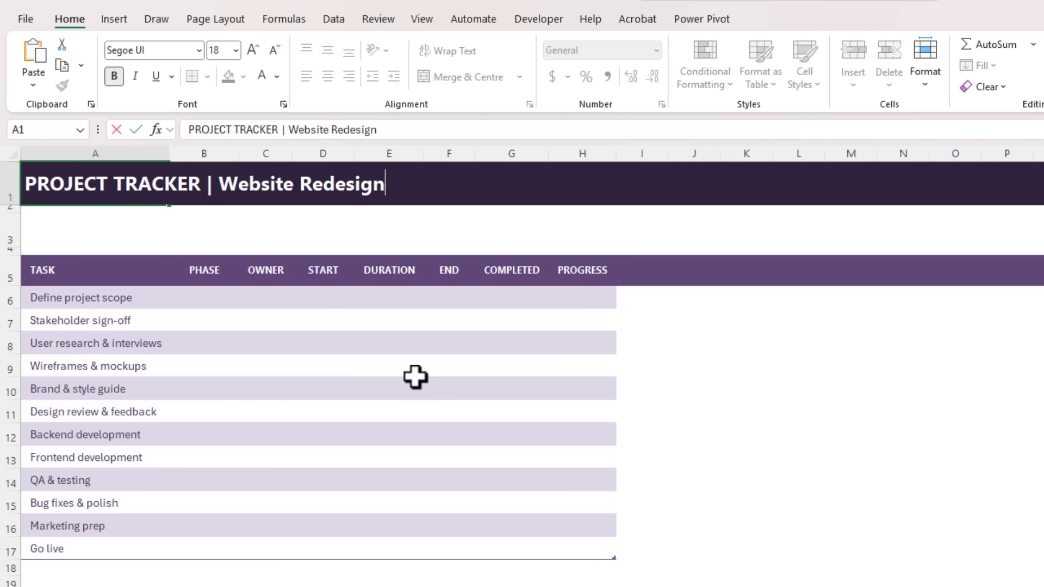
pyautogui.press('Return')
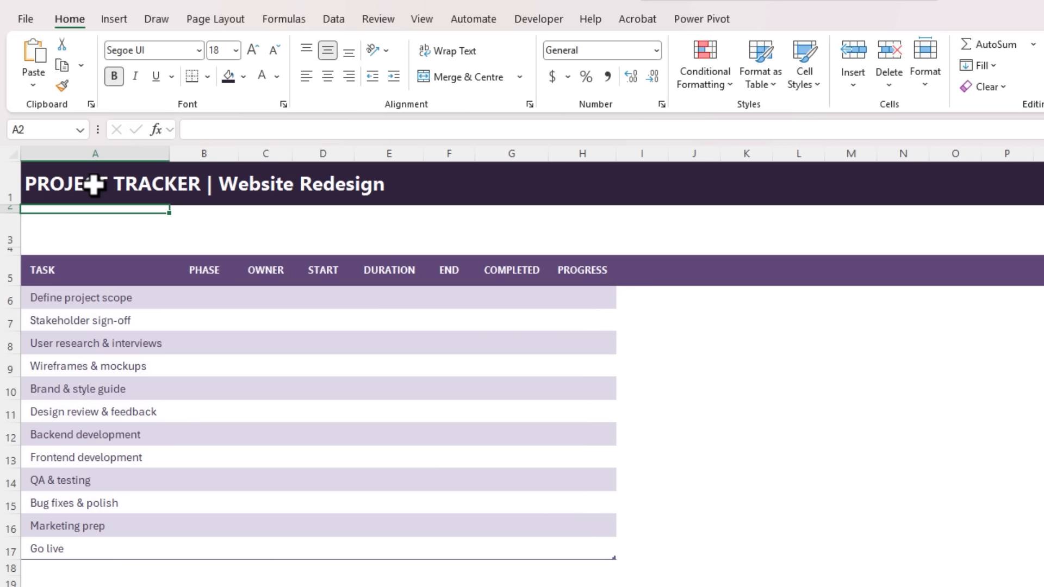
# Step: Add a drop-down list validation to B6:B17 with the source Planning,Design,Development,Launch
pyautogui.moveTo(204, 298); pyautogui.dragTo(204, 548)
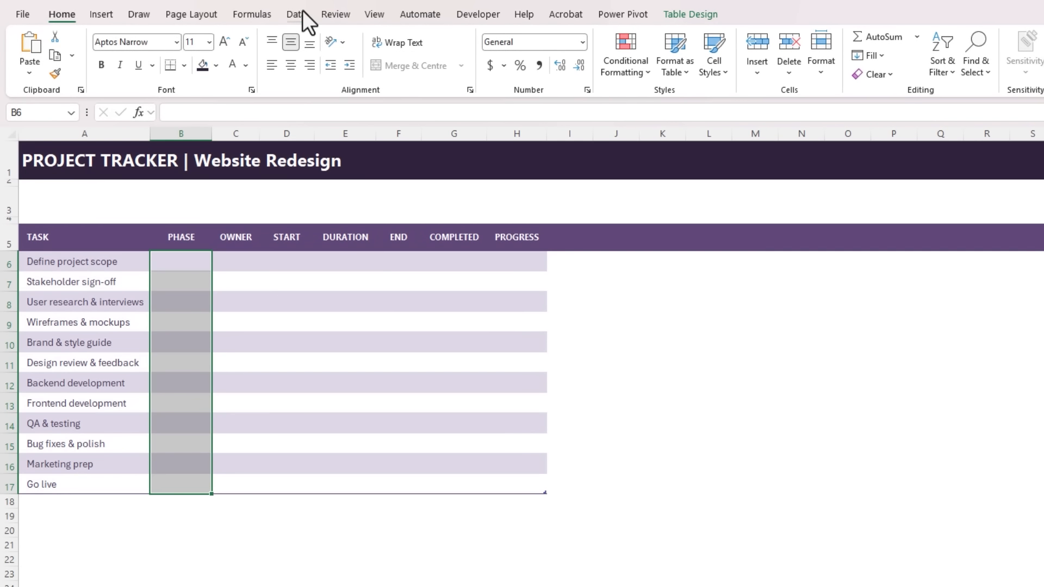
pyautogui.click(333, 19)
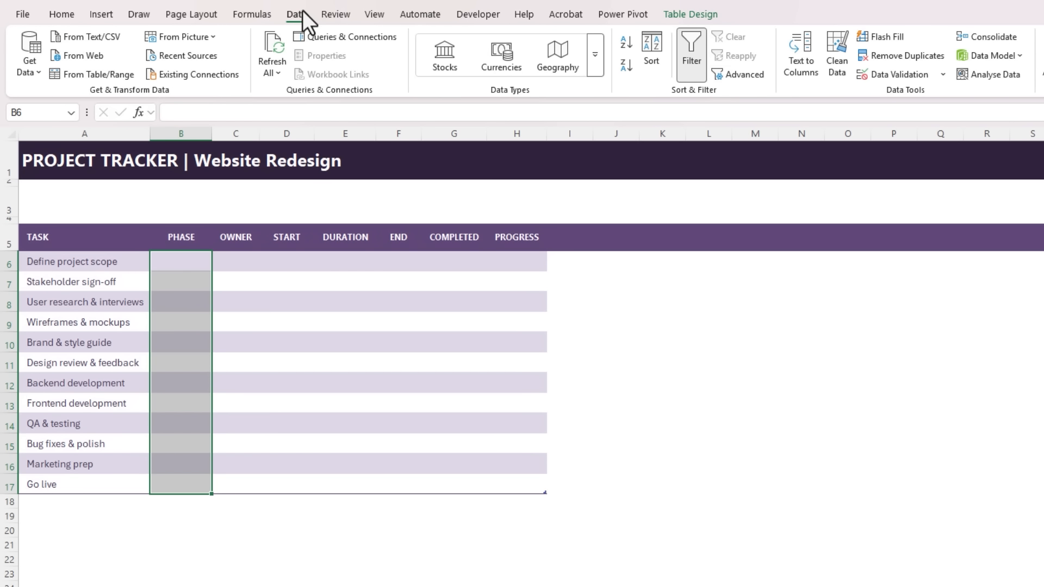
pyautogui.click(898, 75)
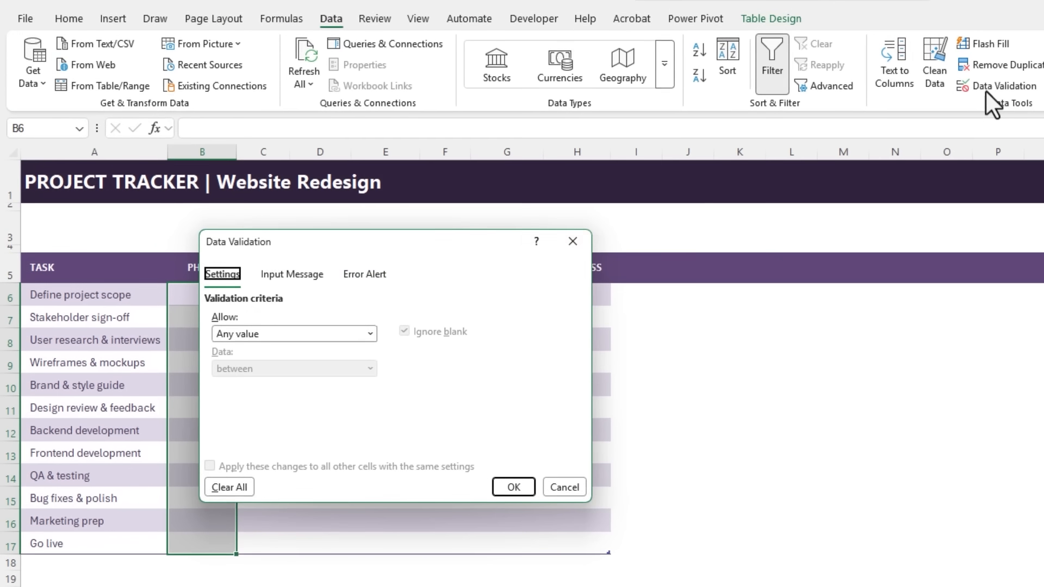
pyautogui.click(370, 335)
pyautogui.click(242, 403)
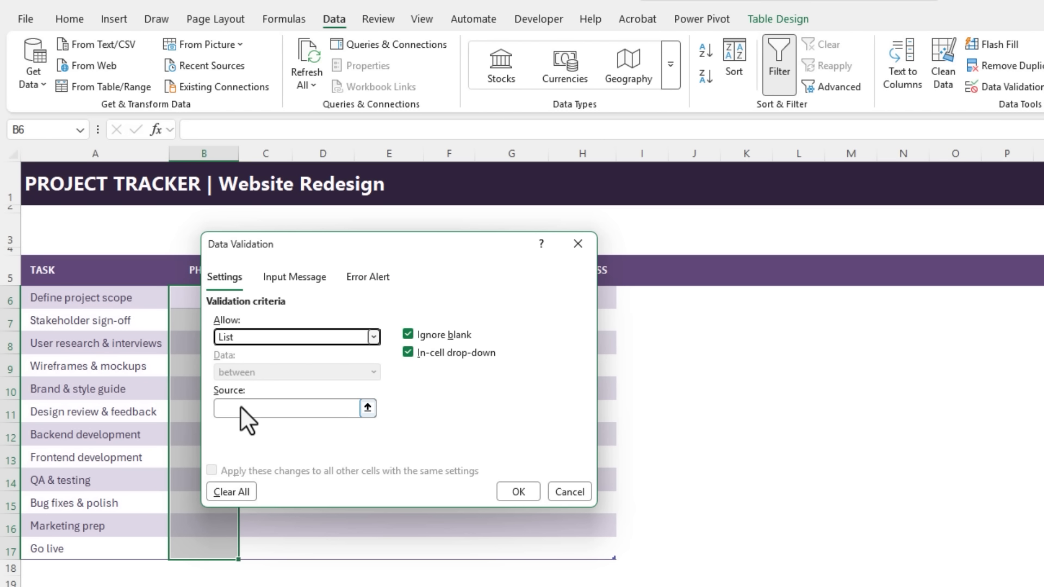
pyautogui.click(240, 408)
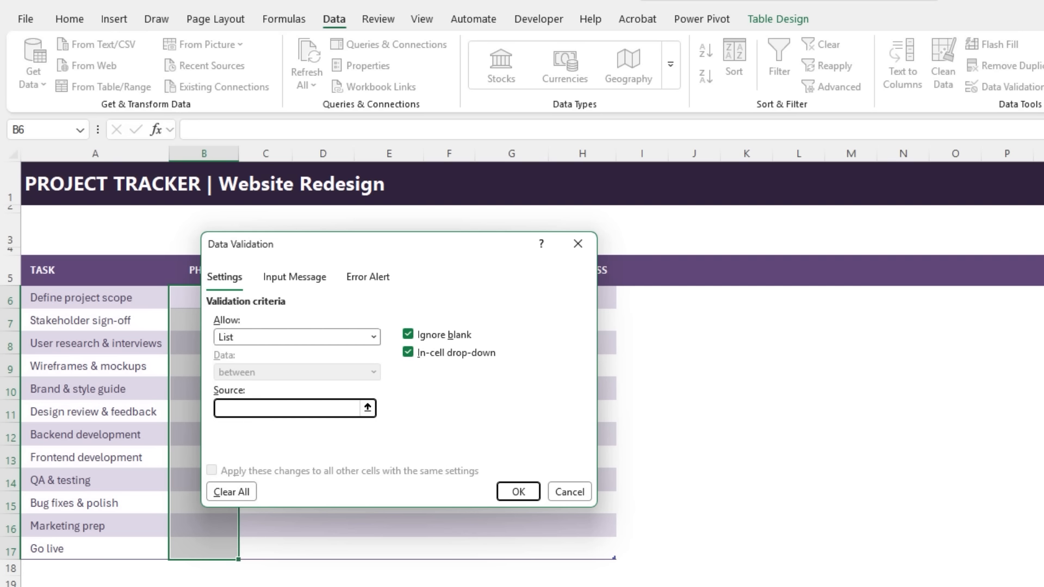
pyautogui.write('Planning,')
pyautogui.press('BackSpace')
pyautogui.write('Design,Develop')
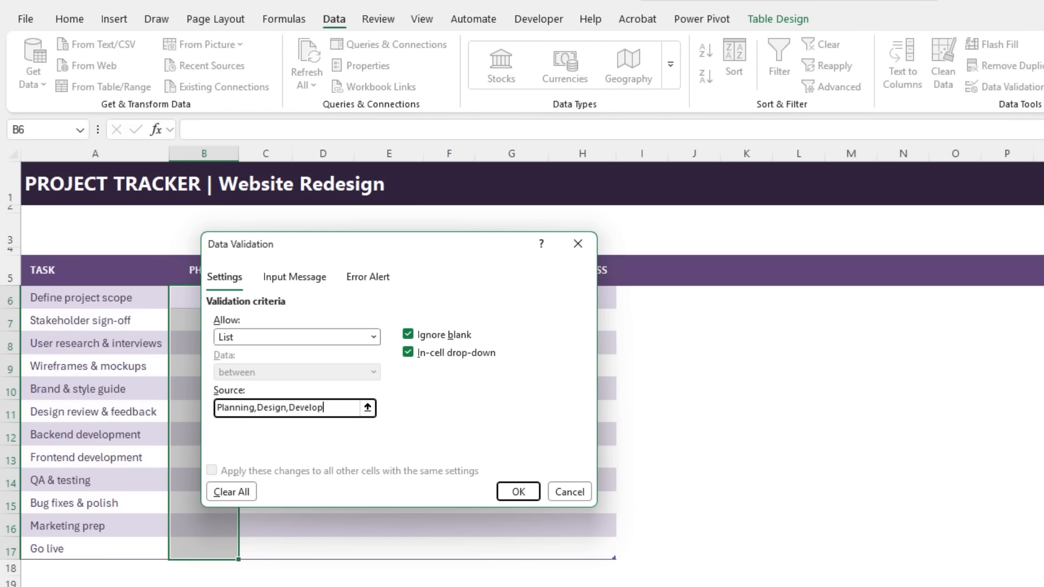
pyautogui.write('ment,Launc')
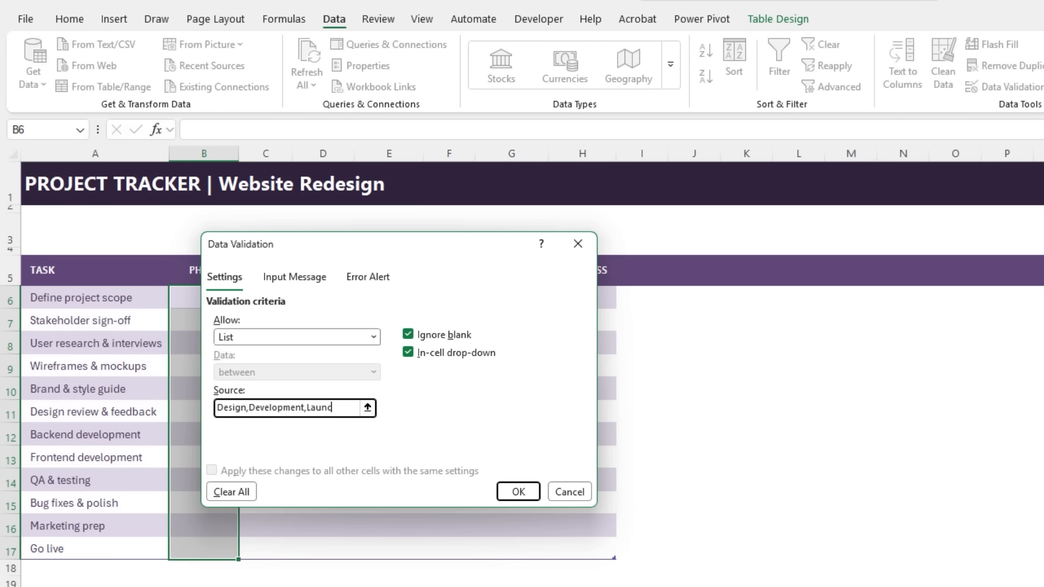
pyautogui.click(518, 491)
# Step: Fill the PHASE column with Planning for B6:B8, Design for B9:B11, Development for B12:B15 and Launch for B16:B17
pyautogui.click(246, 300)
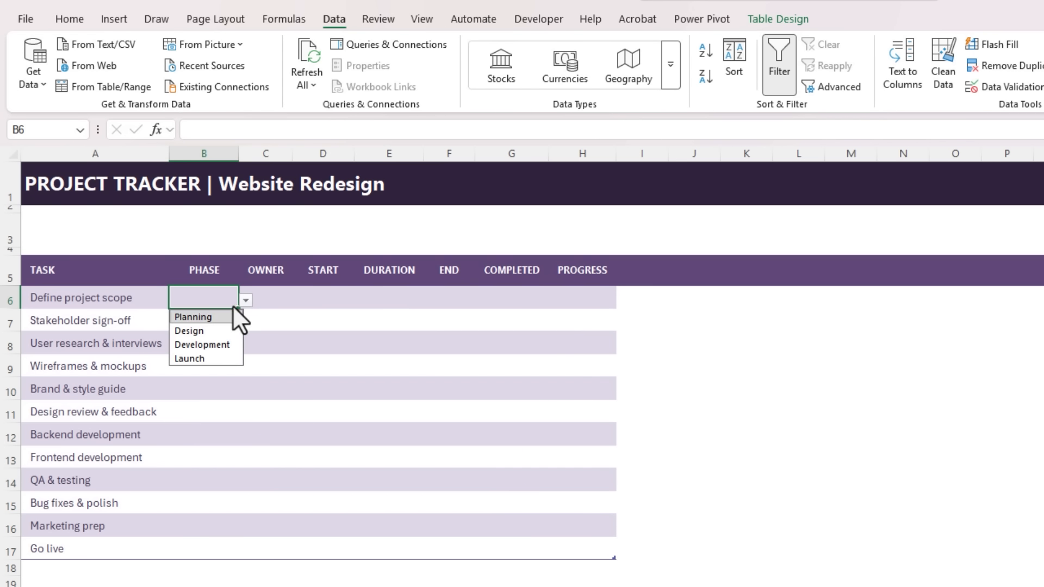
pyautogui.click(217, 317)
pyautogui.click(217, 316)
pyautogui.click(246, 325)
pyautogui.click(217, 335)
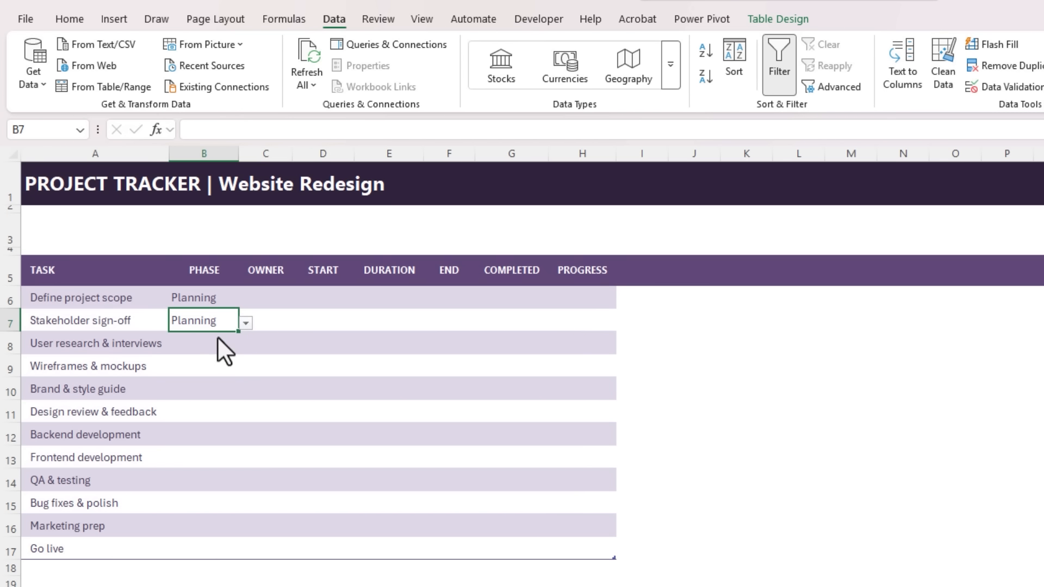
pyautogui.click(214, 342)
pyautogui.write('Planning Design Design Design Development Development Development Development Launch Launch')
# Step: Add a drop-down list validation to C6:C17 with the five team members' first names as its source
pyautogui.moveTo(271, 297); pyautogui.dragTo(270, 538)
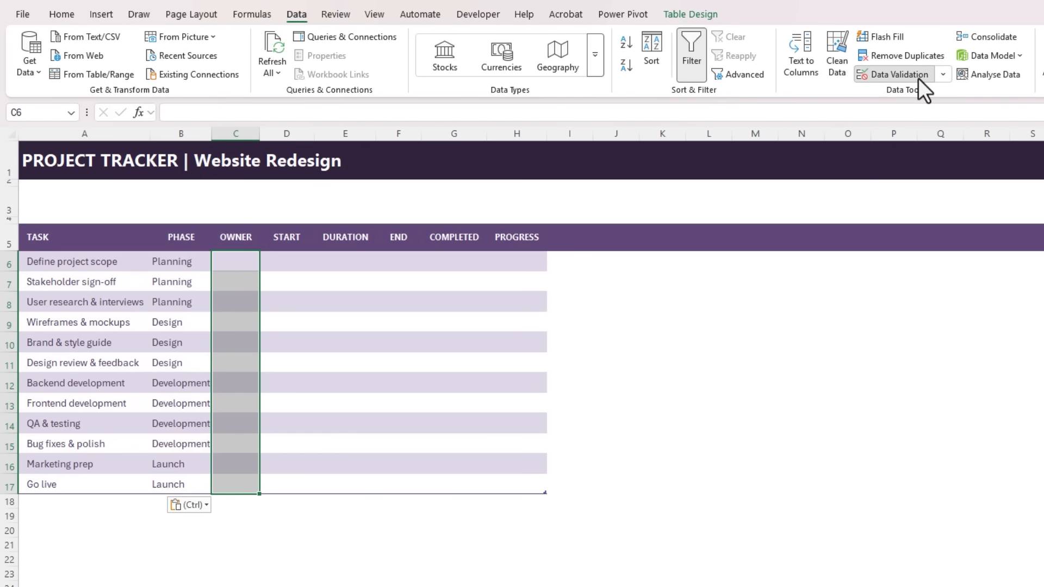
pyautogui.click(1022, 88)
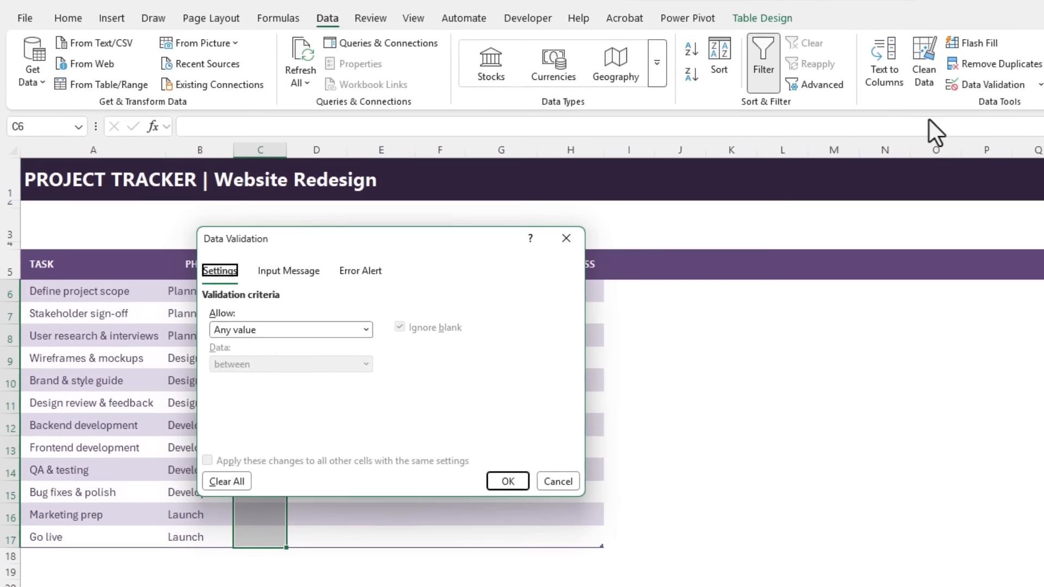
pyautogui.click(291, 304)
pyautogui.click(253, 403)
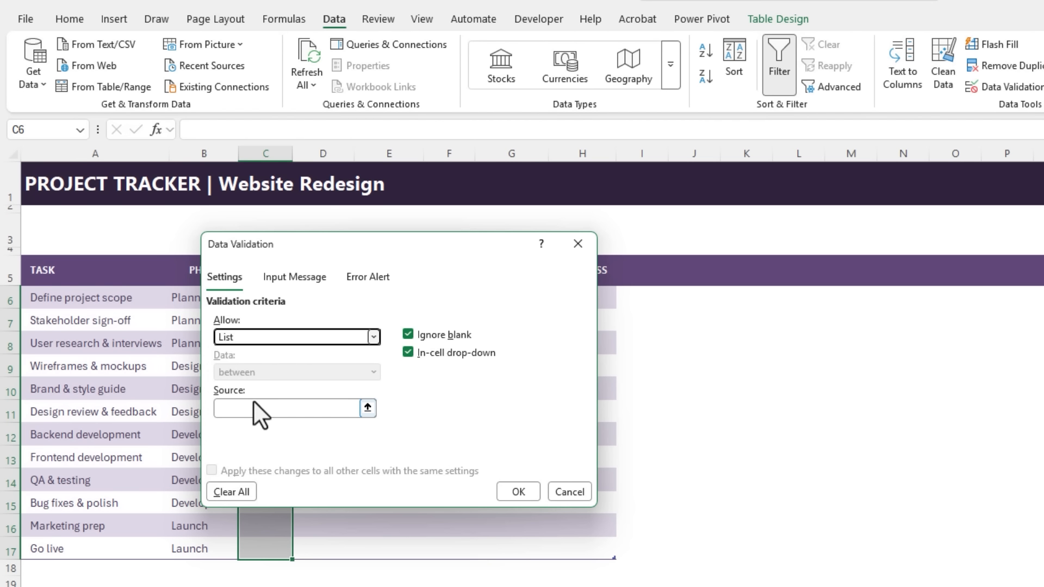
pyautogui.click(251, 407)
pyautogui.write('James,Lisa,Priya,Sarah,Tom')
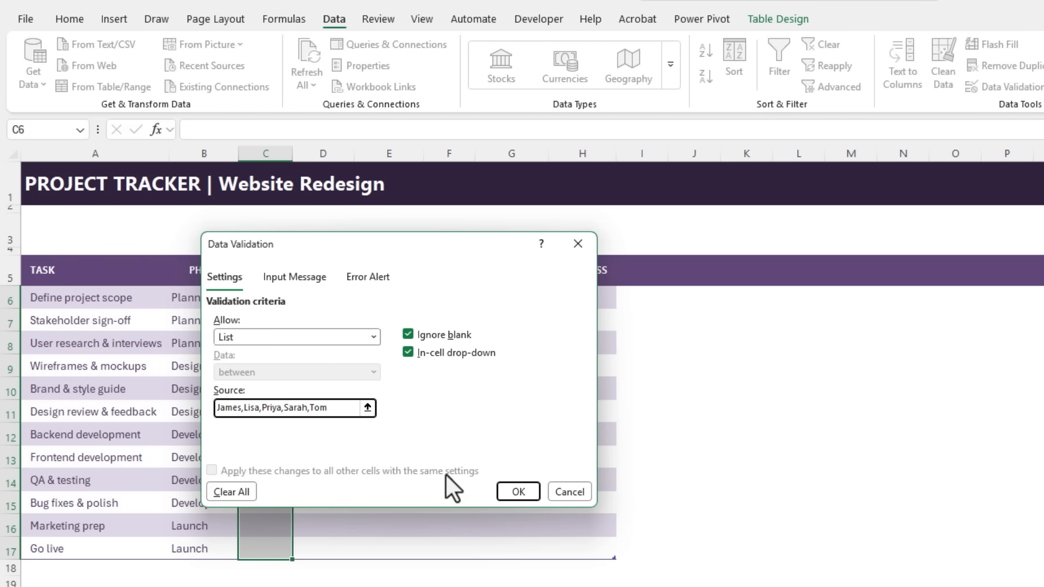
pyautogui.click(504, 493)
# Step: Assign a team member to every task in the OWNER column, C6:C17
pyautogui.click(299, 300)
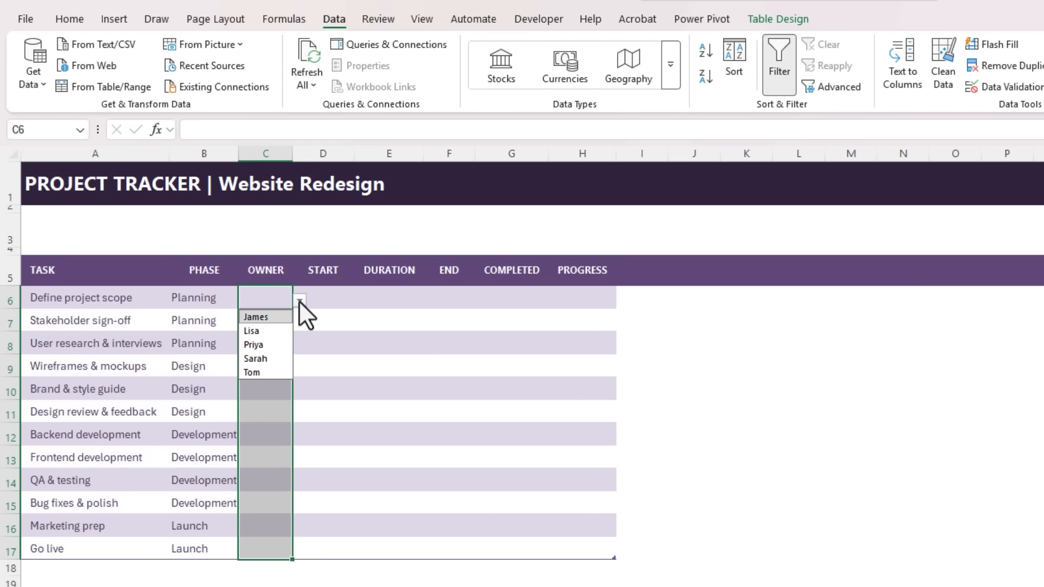
pyautogui.click(265, 357)
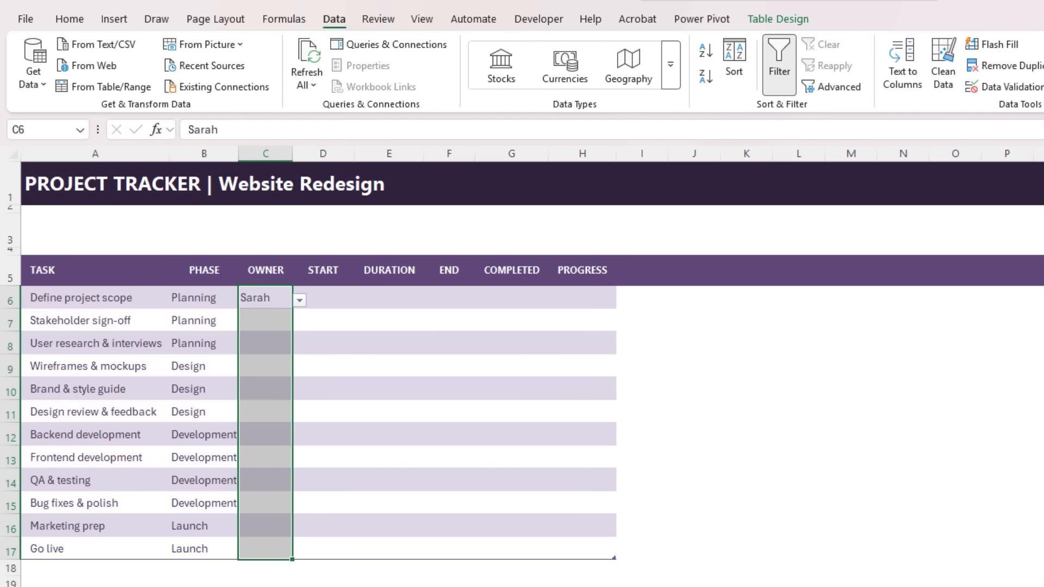
pyautogui.write('Tom Sarah Priya Priya Tom James Lisa James Lisa Tom Sarah')
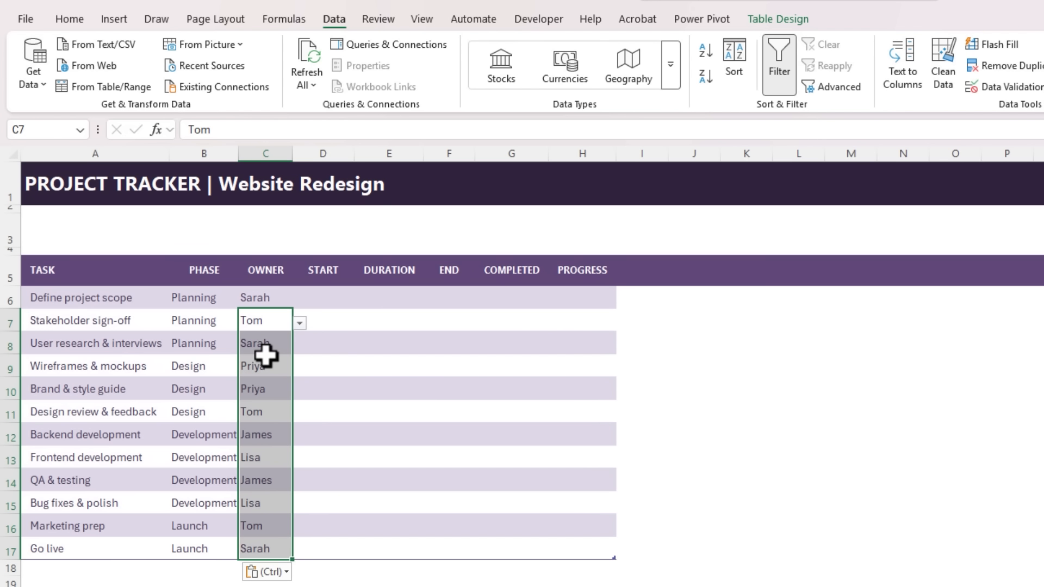
# Step: Enter the start dates in D6:D17: 02, 04, 06, 05, 10, 12, 10, 11, 17, 19, 20 and 27 March 2026
pyautogui.press('Up')
pyautogui.press('Right')
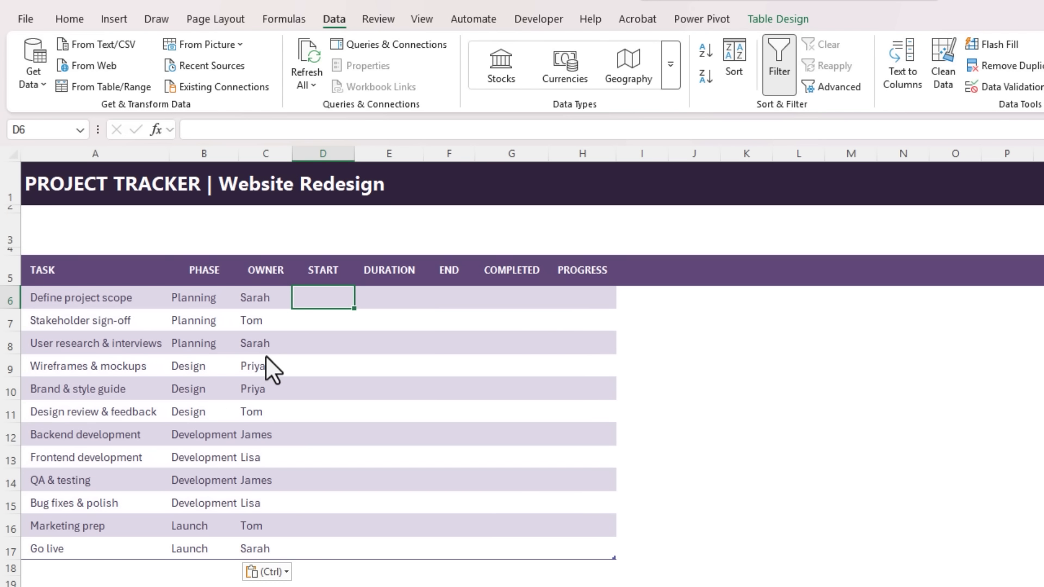
pyautogui.write('02/03/2026 04/03/2026 06/03/2026 05/03/2026 10/03/2026 12/03/2026 10/03/2026 11/03/2026 17/03/2026 19/03/2026 20/03/2026 27/03/2026')
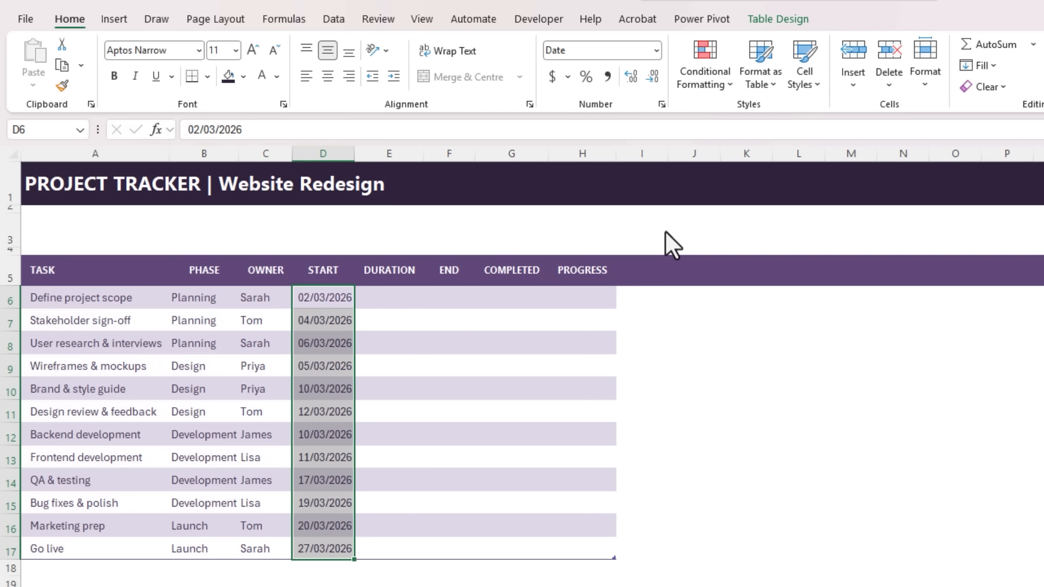
# Step: Apply the custom number format dd-mmm-yy to the start dates in D6:D17
pyautogui.hotkey('ctrl', '1')
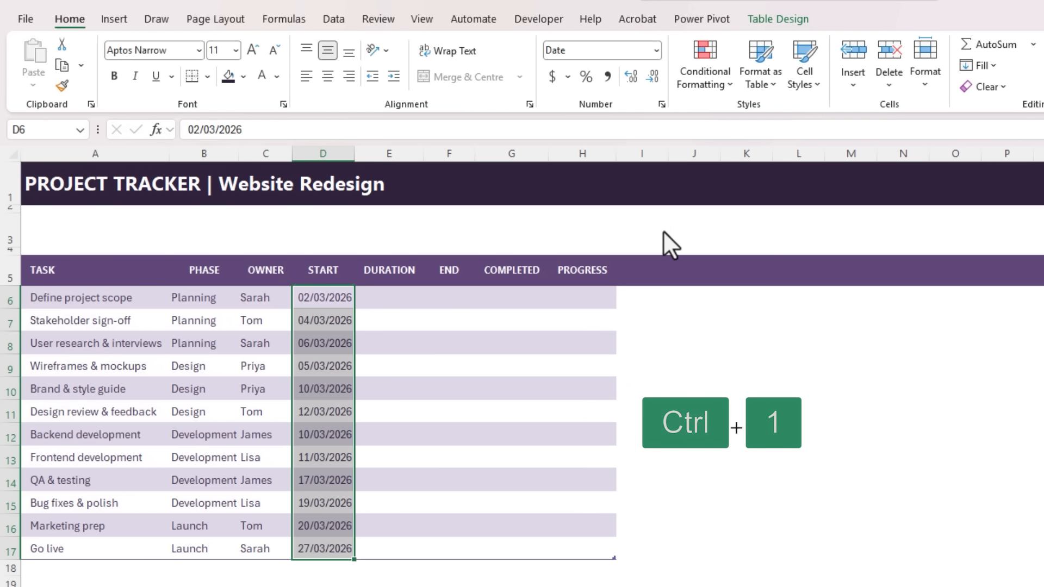
pyautogui.click(213, 336)
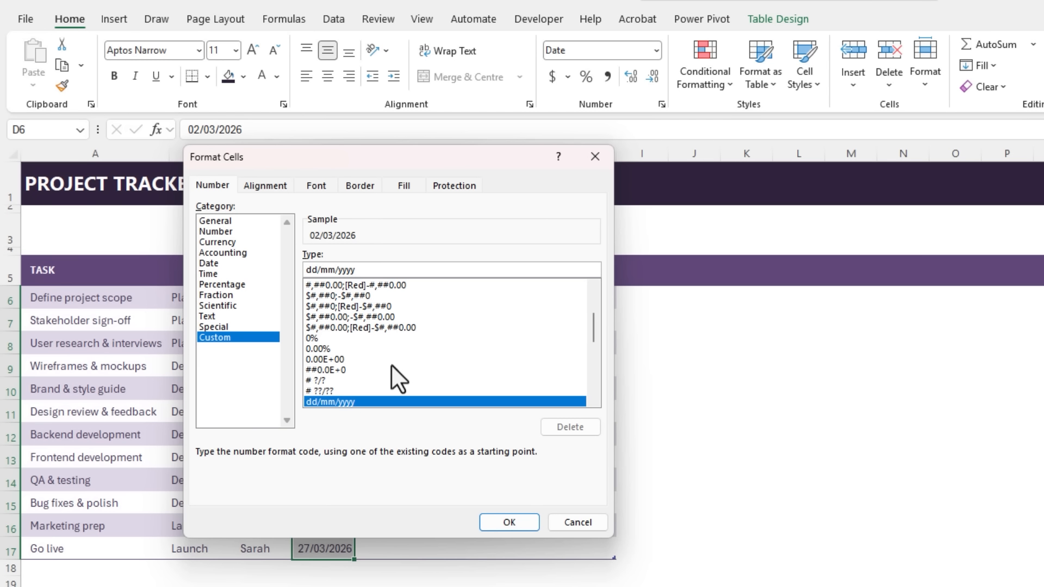
pyautogui.press('Delete')
pyautogui.write('-')
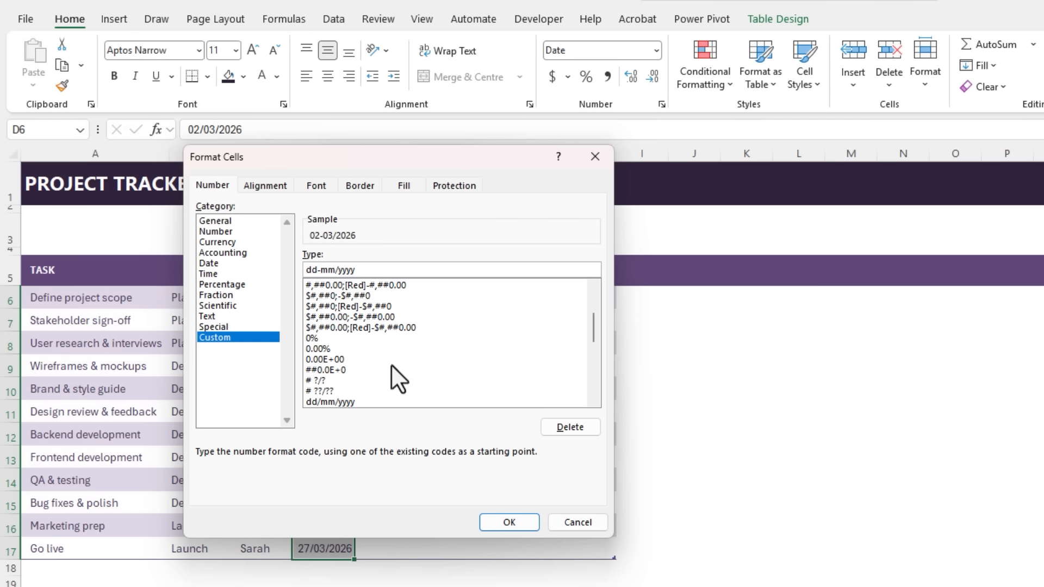
pyautogui.write('m')
pyautogui.press('Right')
pyautogui.press('Right')
pyautogui.press('Delete')
pyautogui.write('-')
pyautogui.press('Delete')
pyautogui.press('Delete')
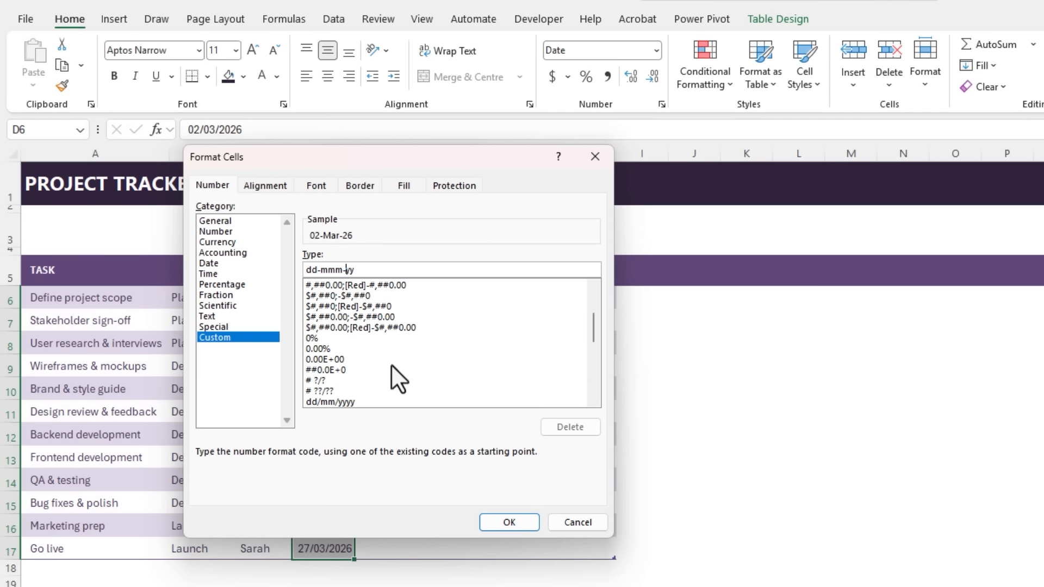
pyautogui.click(502, 519)
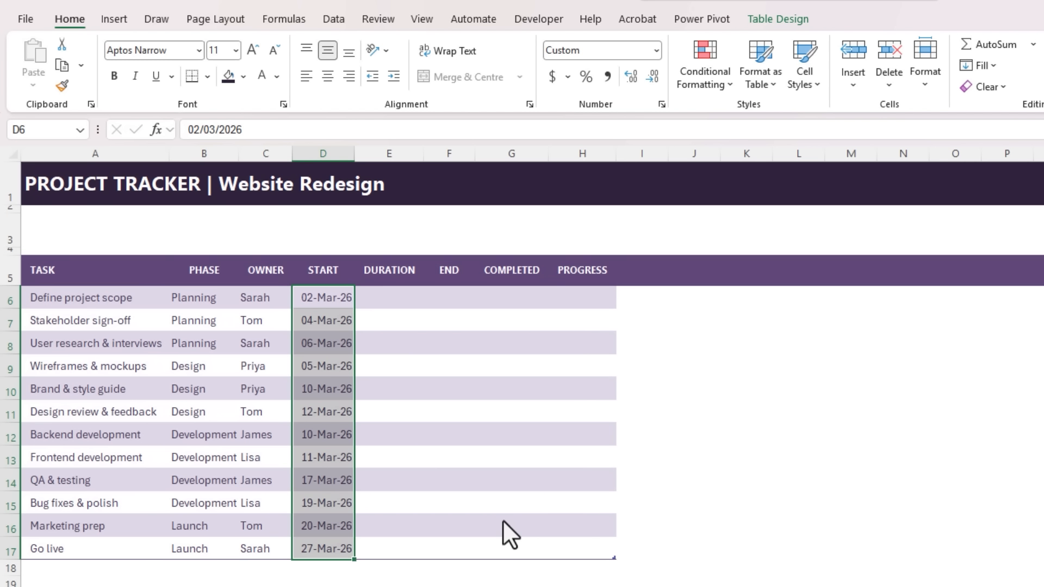
# Step: Paste the task durations 5, 3, 6, 7, 10, 7, 7, 10, 5, 5, 5 and 1 into E6:E17
pyautogui.hotkey('alt', 'Tab')
pyautogui.hotkey('alt', 'Tab')
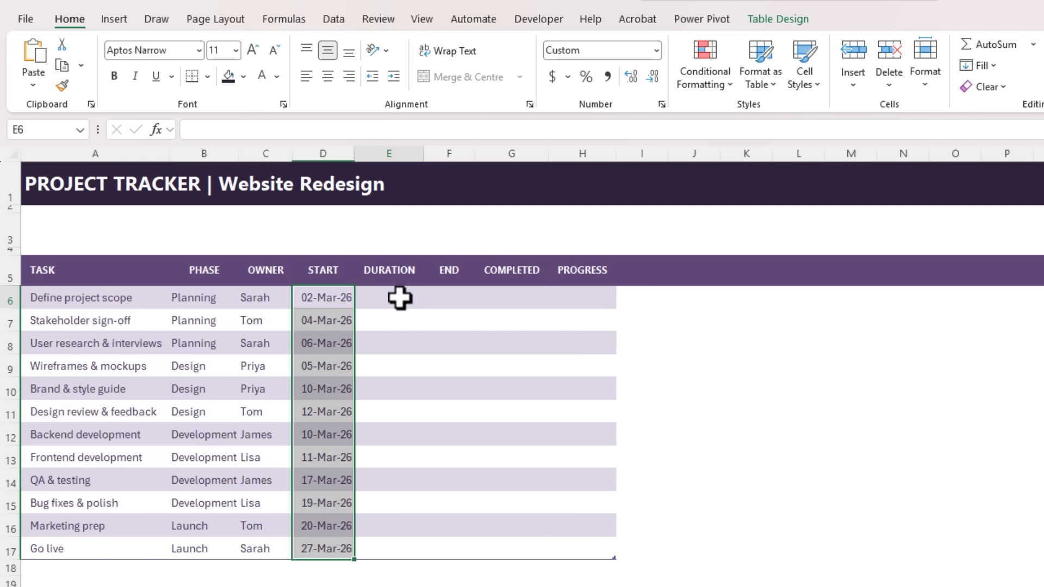
pyautogui.click(402, 297)
pyautogui.hotkey('ctrl', 'v')
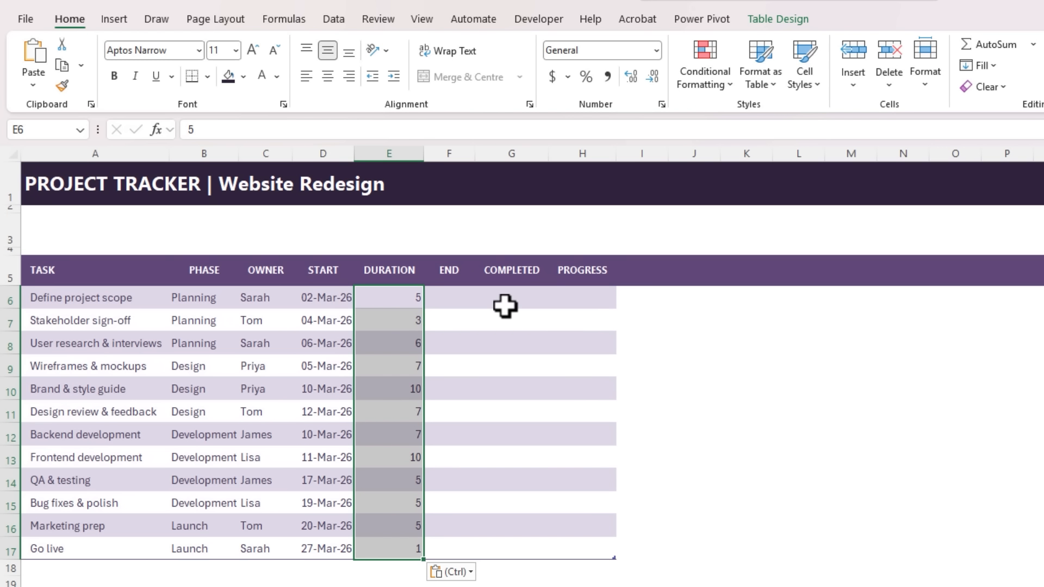
pyautogui.click(449, 292)
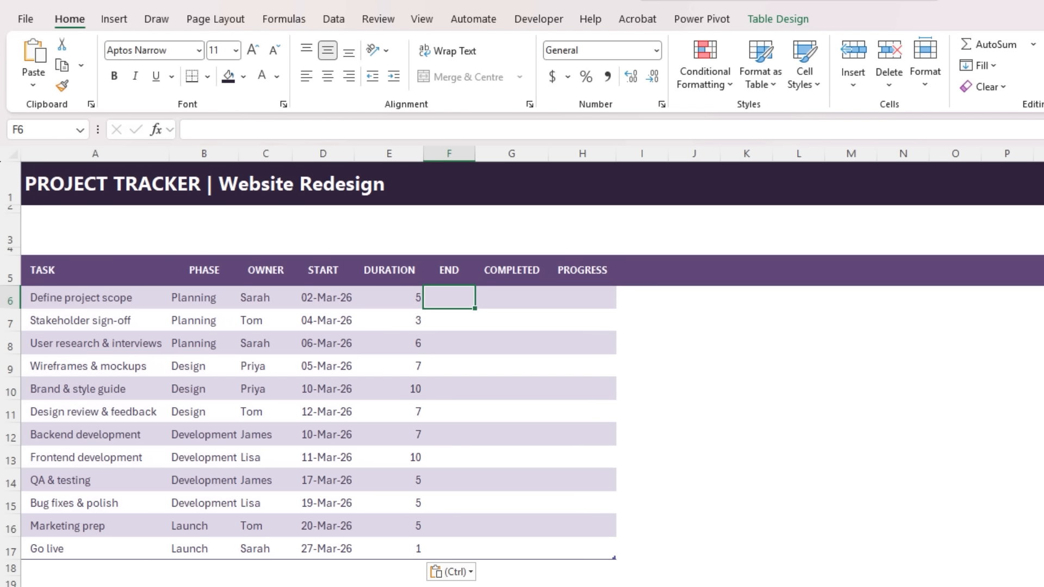
pyautogui.write('=work')
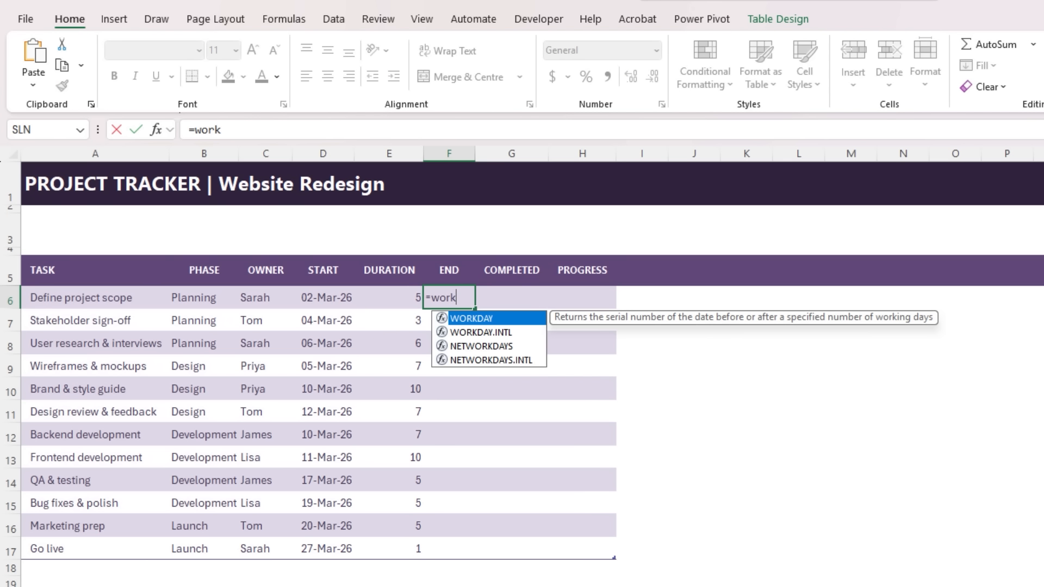
pyautogui.press('Down')
pyautogui.press('Tab')
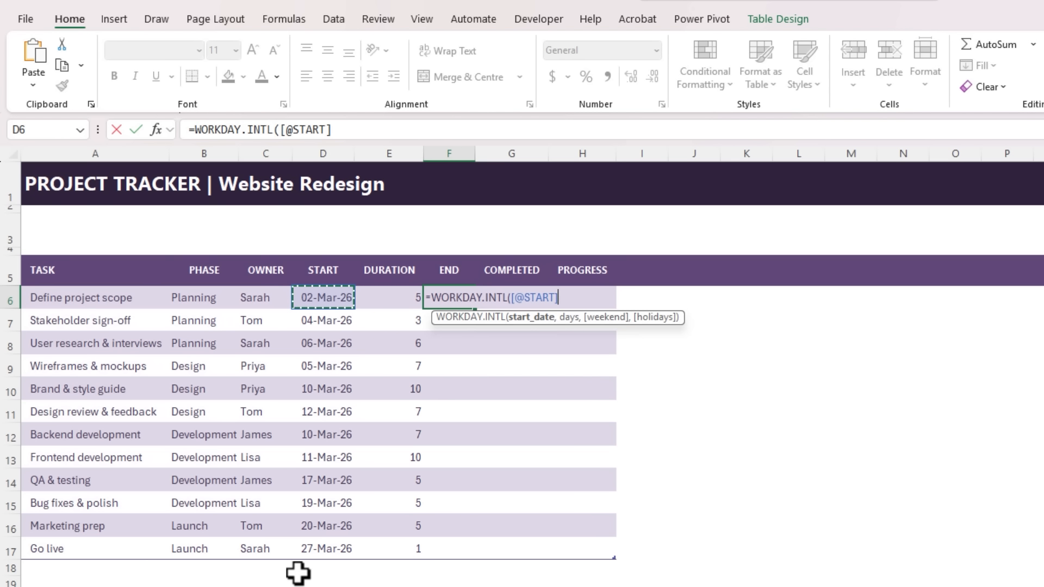
pyautogui.write('-1,')
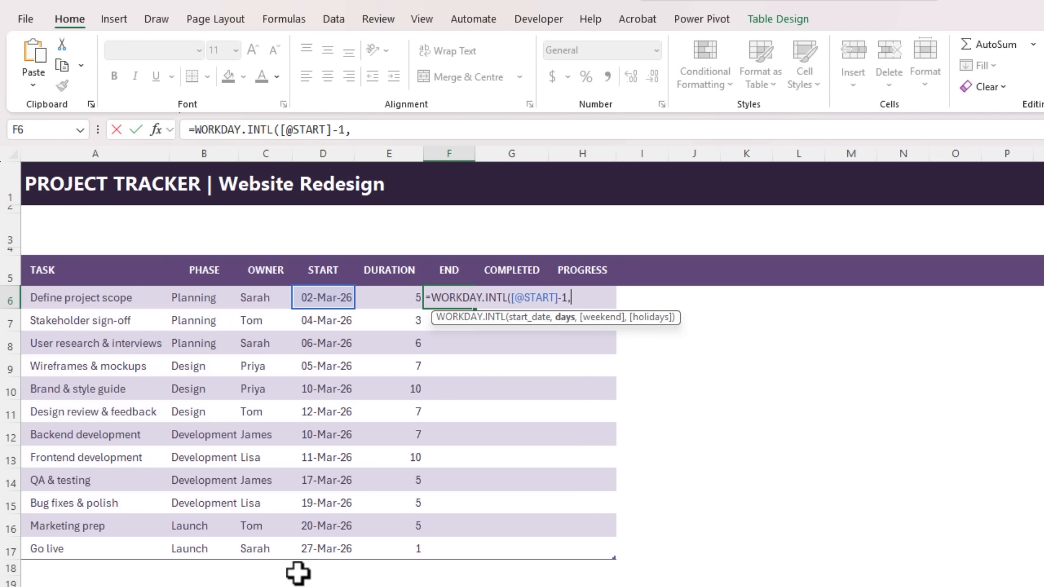
pyautogui.click(379, 307)
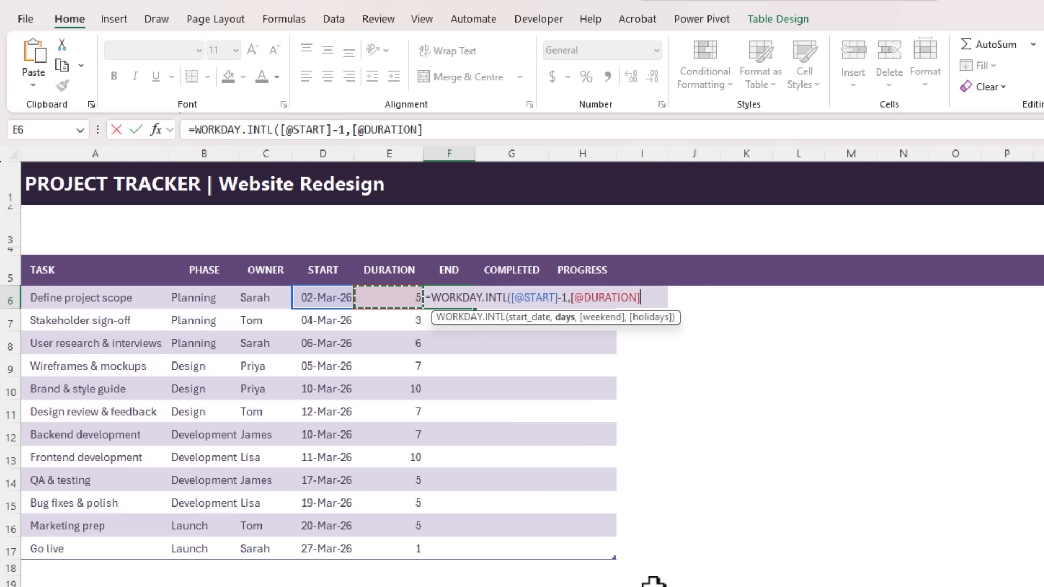
# Step: Complete the WORKDAY.INTL formula in F6 with weekend option 1 (Saturday, Sunday) and no holidays argument
pyautogui.write(',')
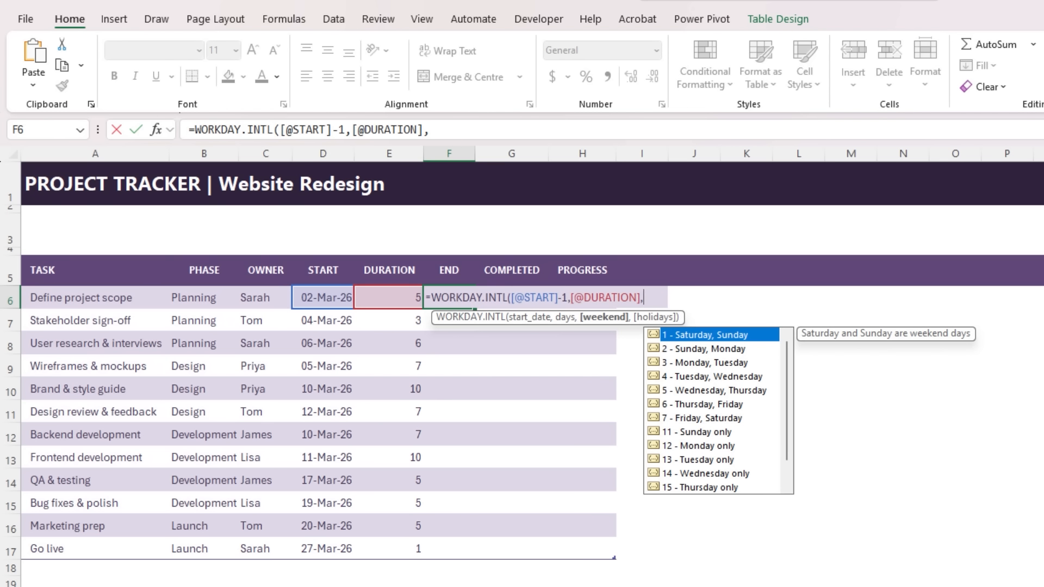
pyautogui.press('Down')
pyautogui.press('Down')
pyautogui.press('Down')
pyautogui.press('Down')
pyautogui.press('Down')
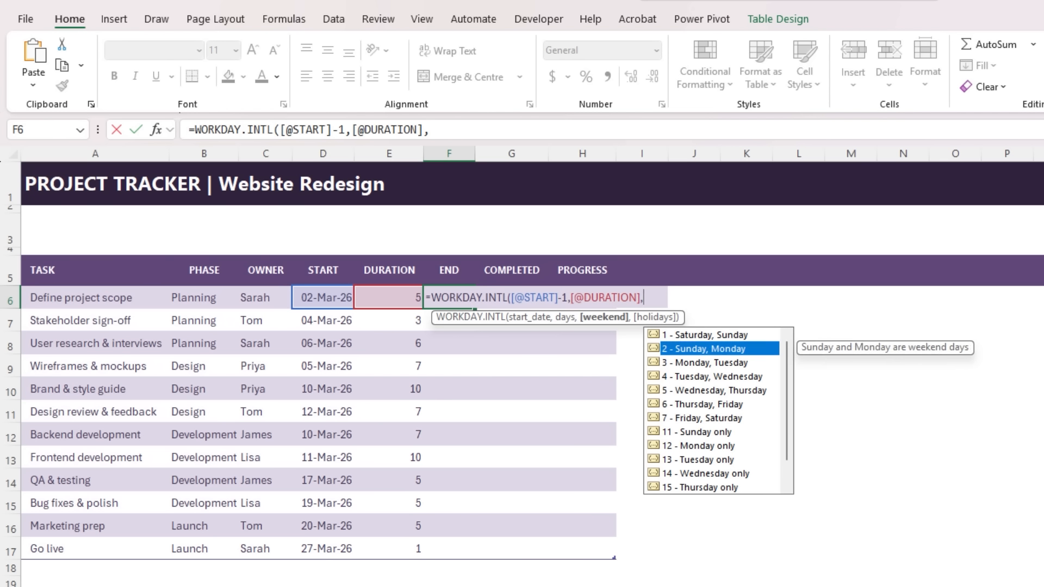
pyautogui.press('Up')
pyautogui.press('Up')
pyautogui.press('Up')
pyautogui.press('Up')
pyautogui.press('Up')
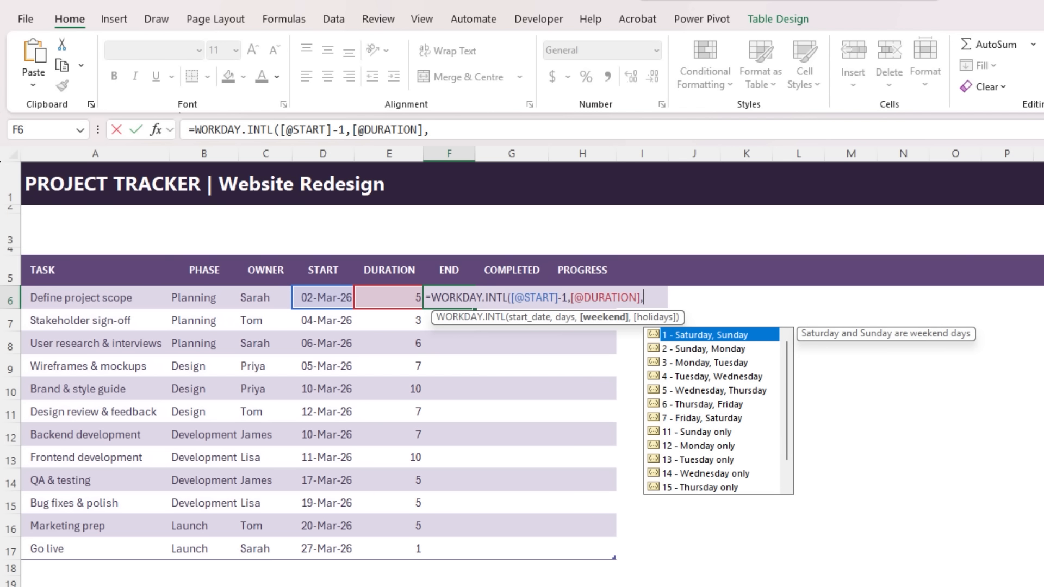
pyautogui.write('1')
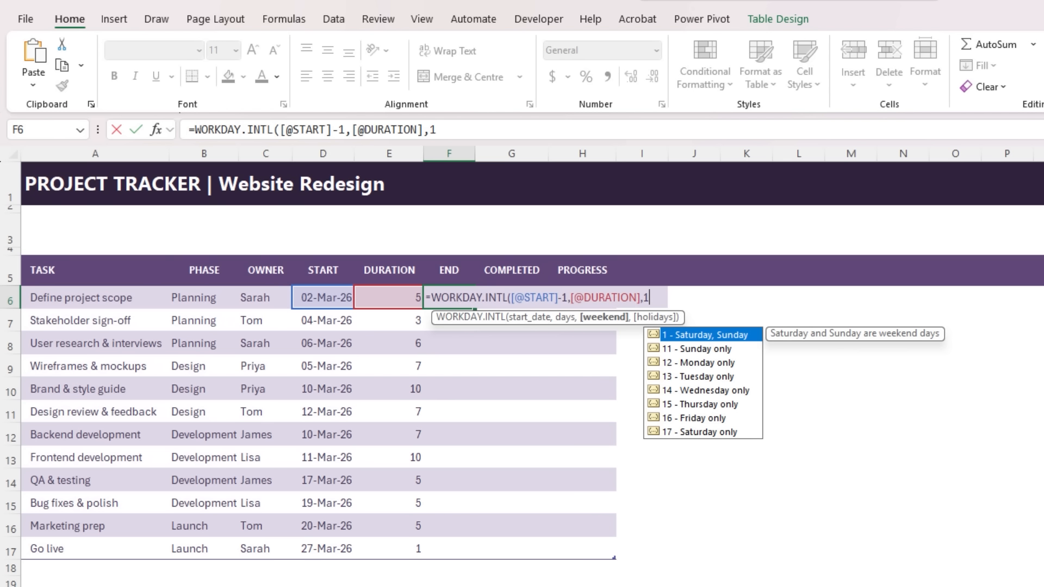
pyautogui.write(',')
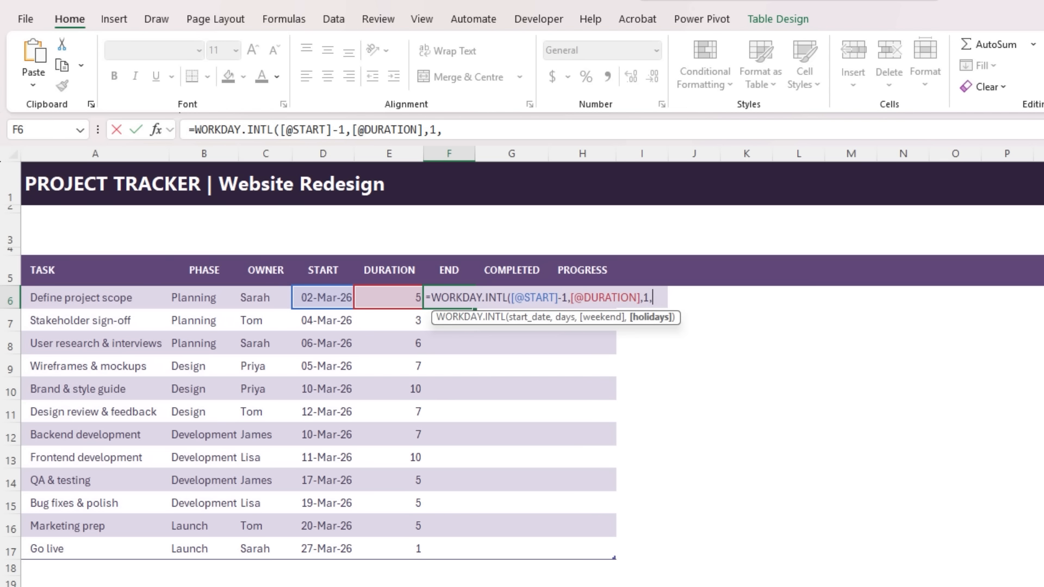
pyautogui.press('BackSpace')
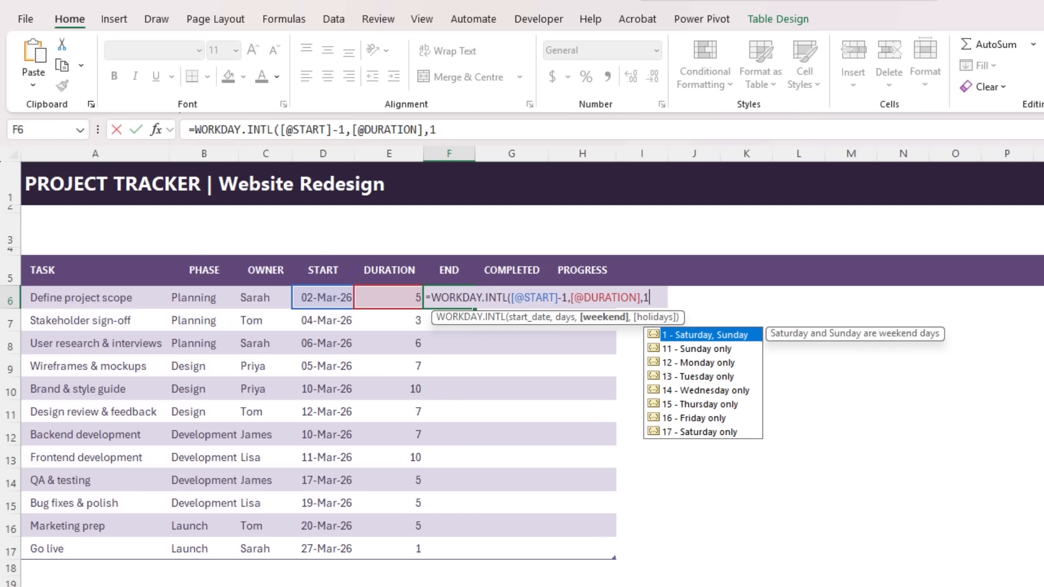
pyautogui.write(')')
pyautogui.press('Return')
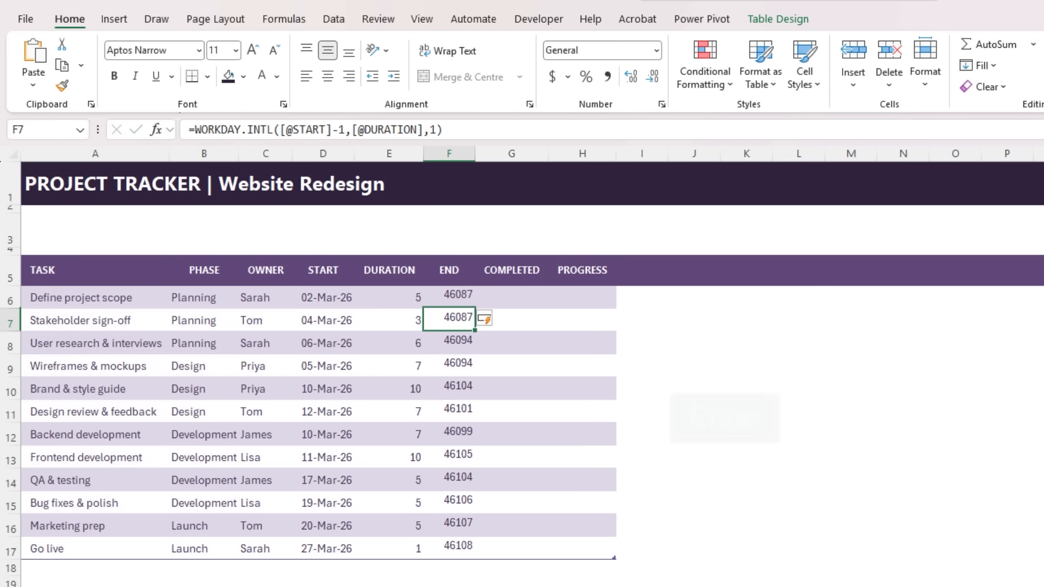
# Step: Copy the date format from D6 onto the end dates in F6:F17 and widen column F slightly beyond its contents
pyautogui.click(308, 293)
pyautogui.hotkey('ctrl', 'c')
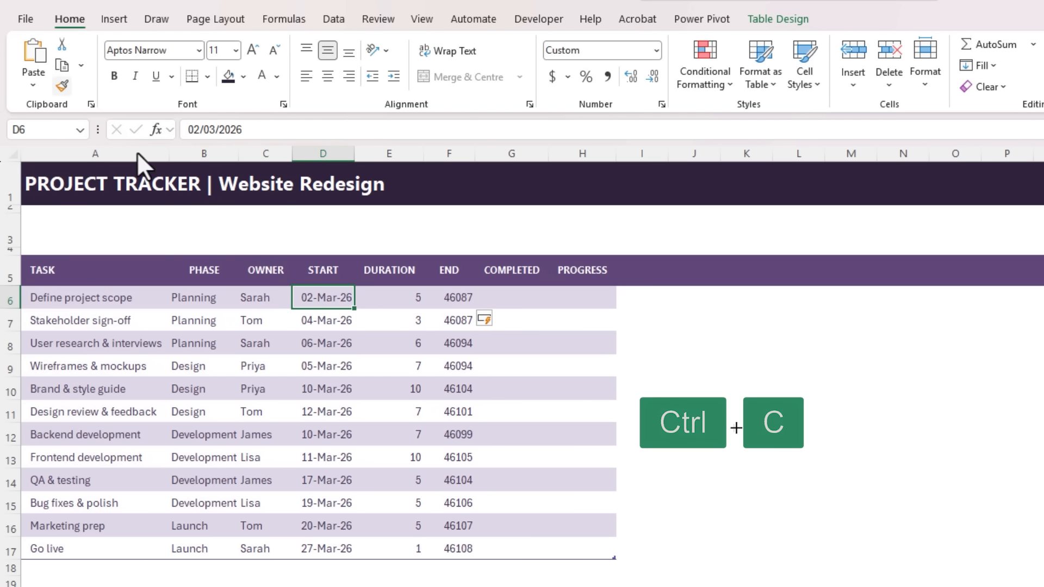
pyautogui.click(61, 86)
pyautogui.moveTo(452, 297); pyautogui.dragTo(449, 538)
pyautogui.doubleClick(476, 154)
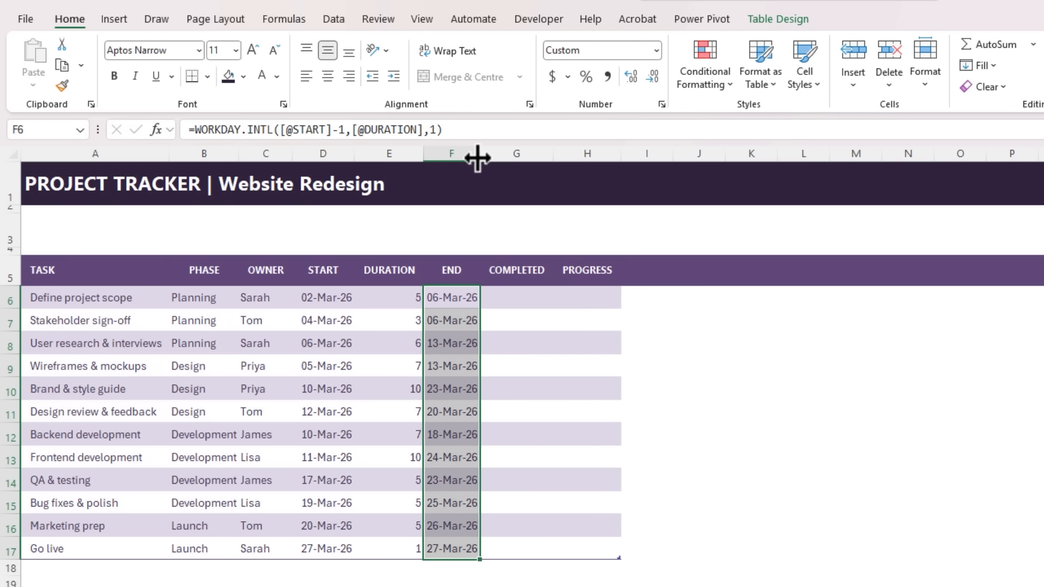
pyautogui.moveTo(477, 158); pyautogui.dragTo(485, 157)
pyautogui.press('Right')
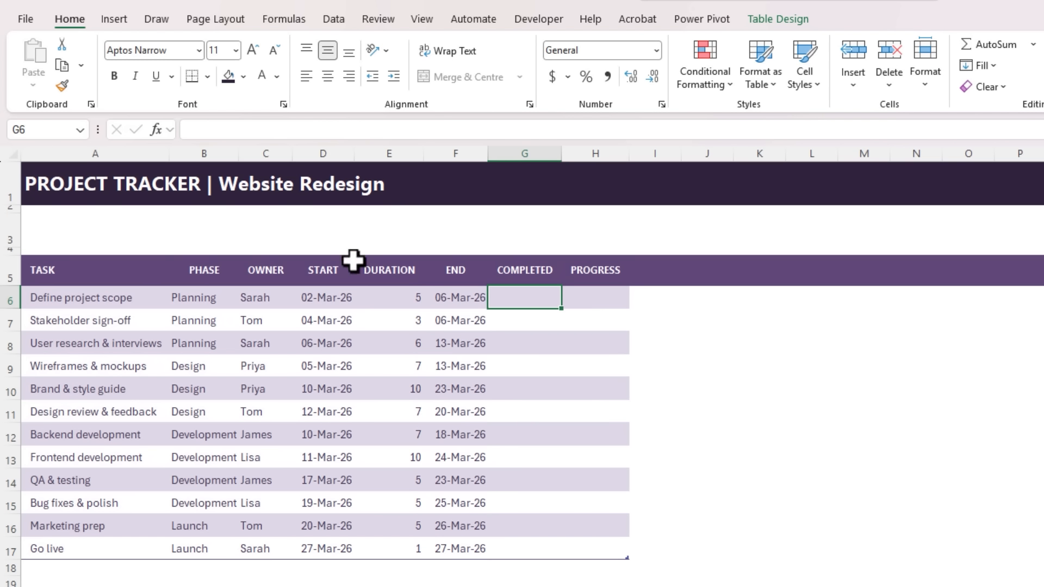
# Step: Test the end-date formula by changing D6 to 3/3 and E6 to 6, and undo both changes
pyautogui.click(304, 298)
pyautogui.write('3/')
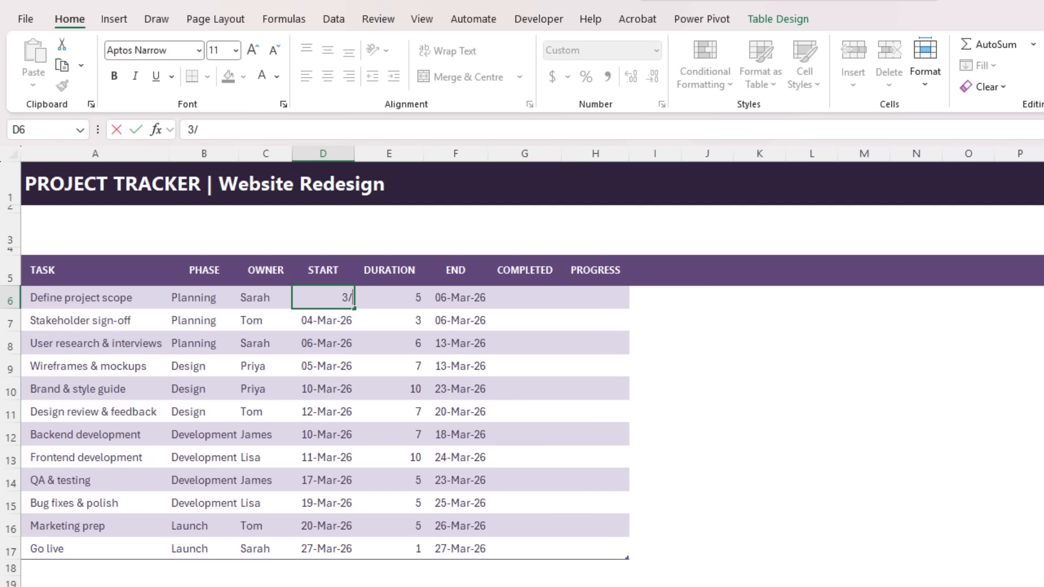
pyautogui.write('3')
pyautogui.press('Return')
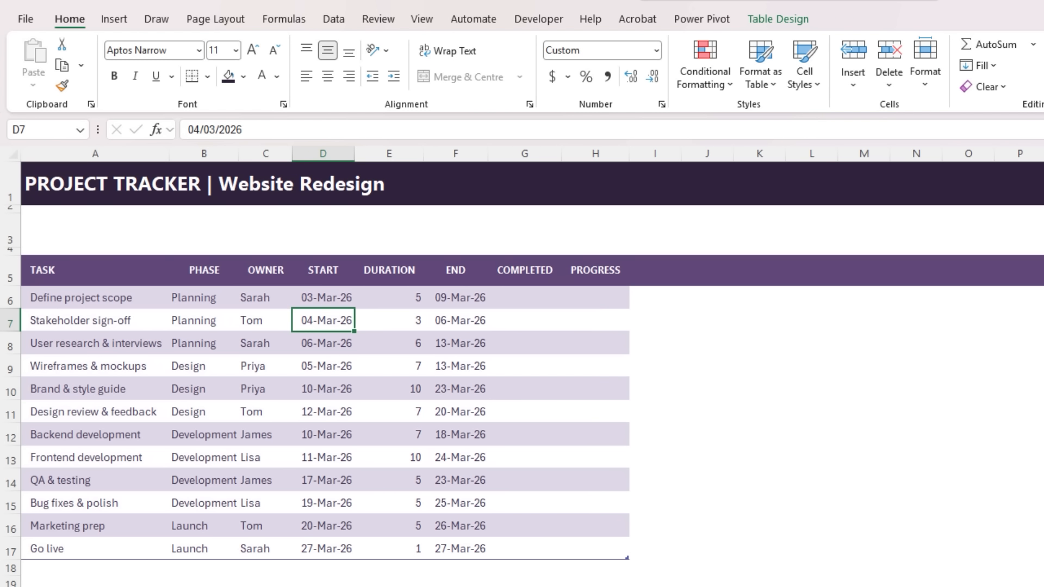
pyautogui.press('Up')
pyautogui.press('Right')
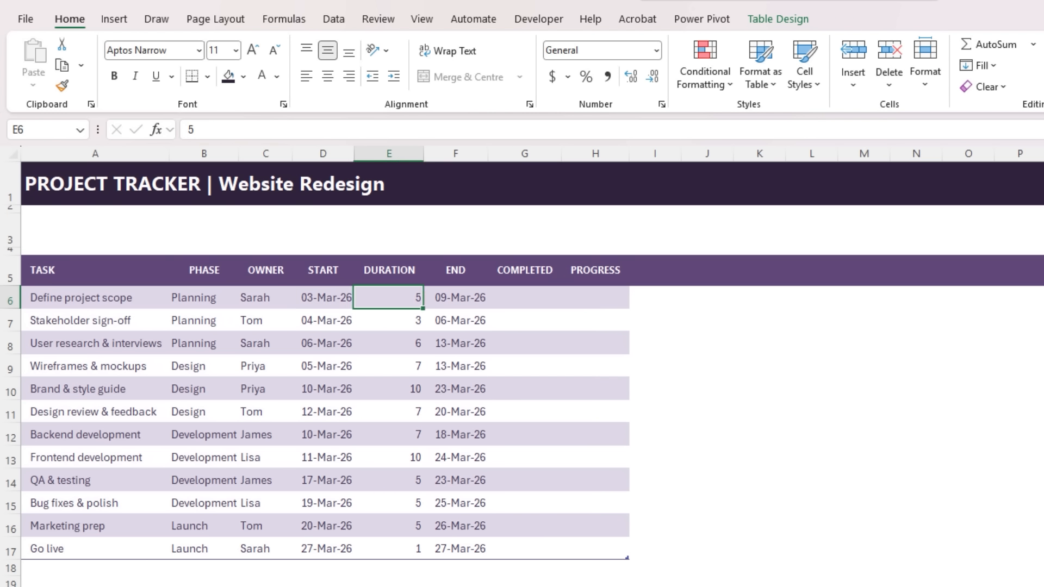
pyautogui.write('6')
pyautogui.press('Return')
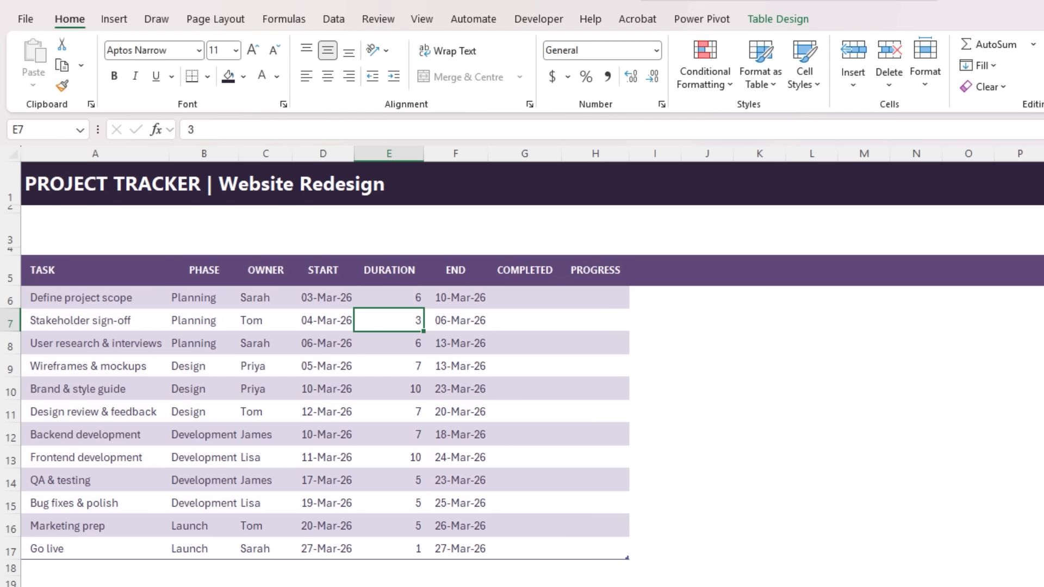
pyautogui.hotkey('ctrl', 'z')
pyautogui.hotkey('ctrl', 'z')
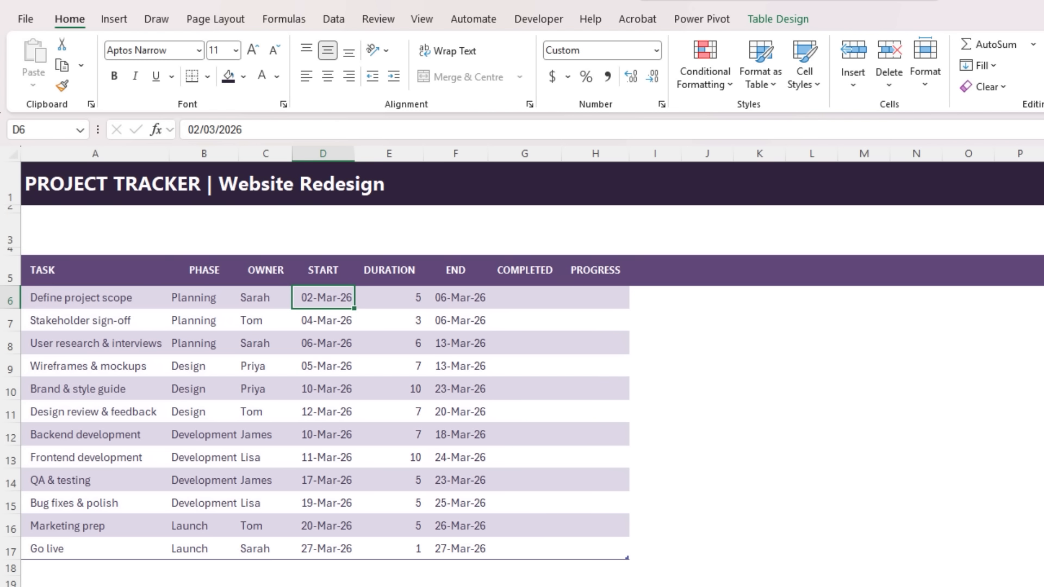
# Step: Paste the completed days 5, 3, 4, 3, 6, 0, 4, 2, 0, 0, 0 and 0 into G6:G17
pyautogui.click(540, 297)
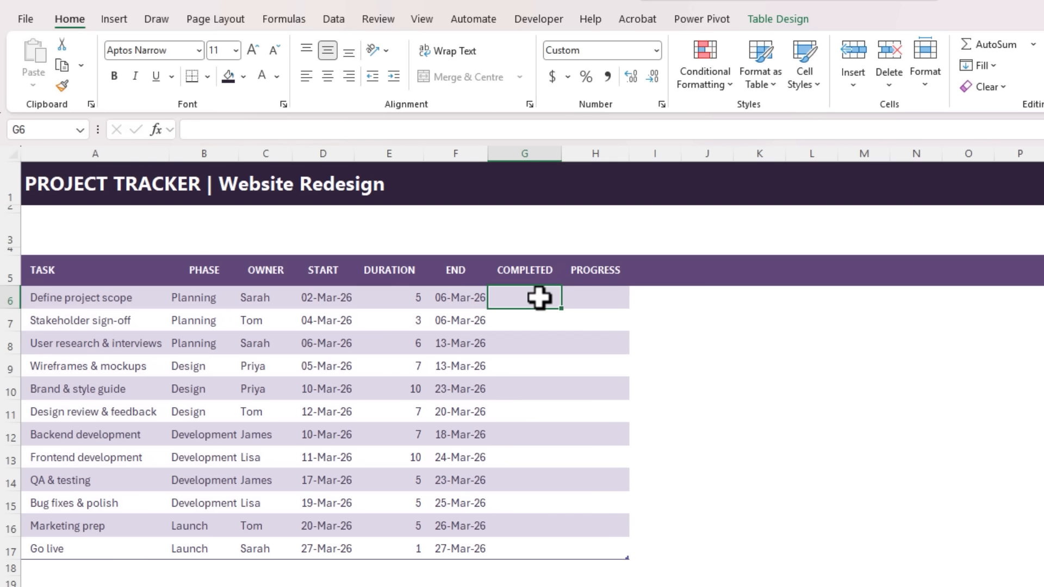
pyautogui.moveTo(543, 278); pyautogui.dragTo(578, 275)
pyautogui.click(532, 296)
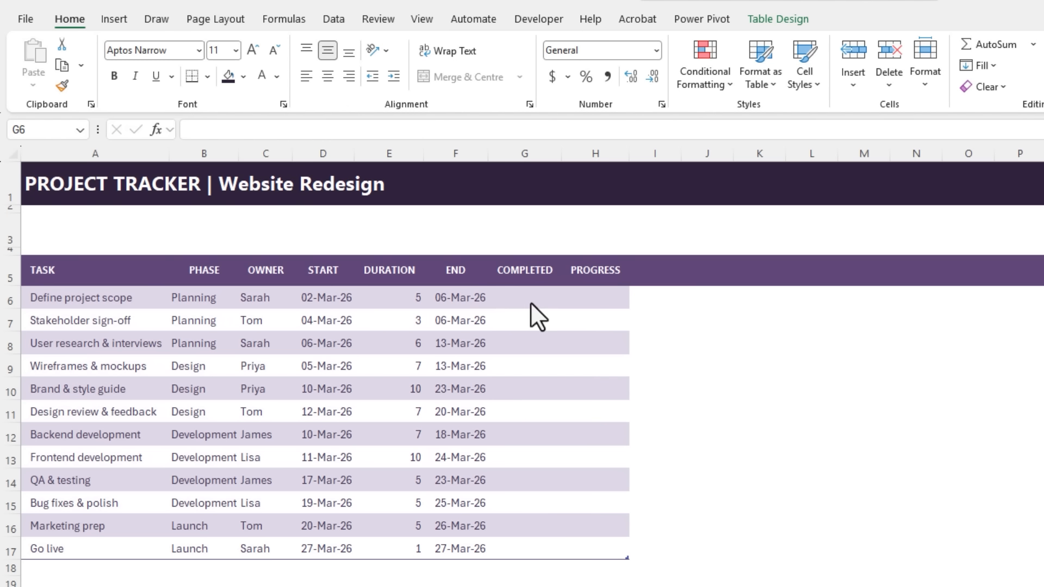
pyautogui.hotkey('ctrl', 'v')
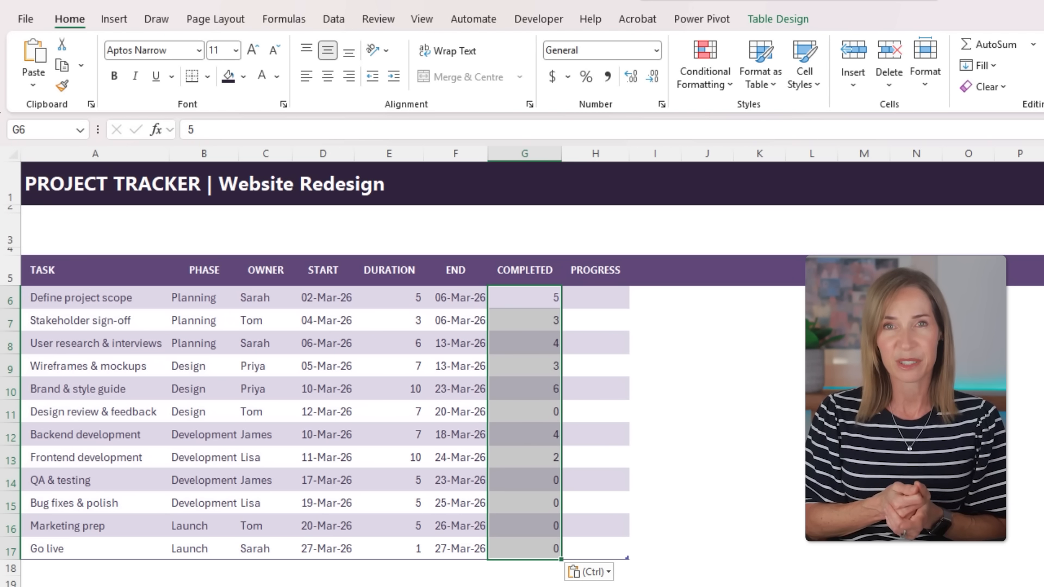
pyautogui.click(590, 293)
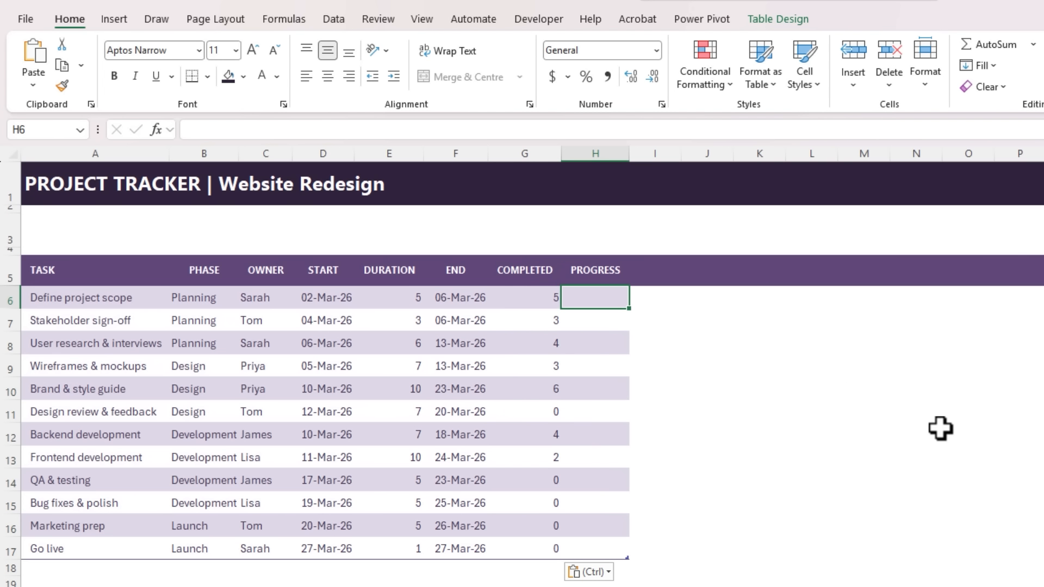
pyautogui.write('=')
pyautogui.press('Left')
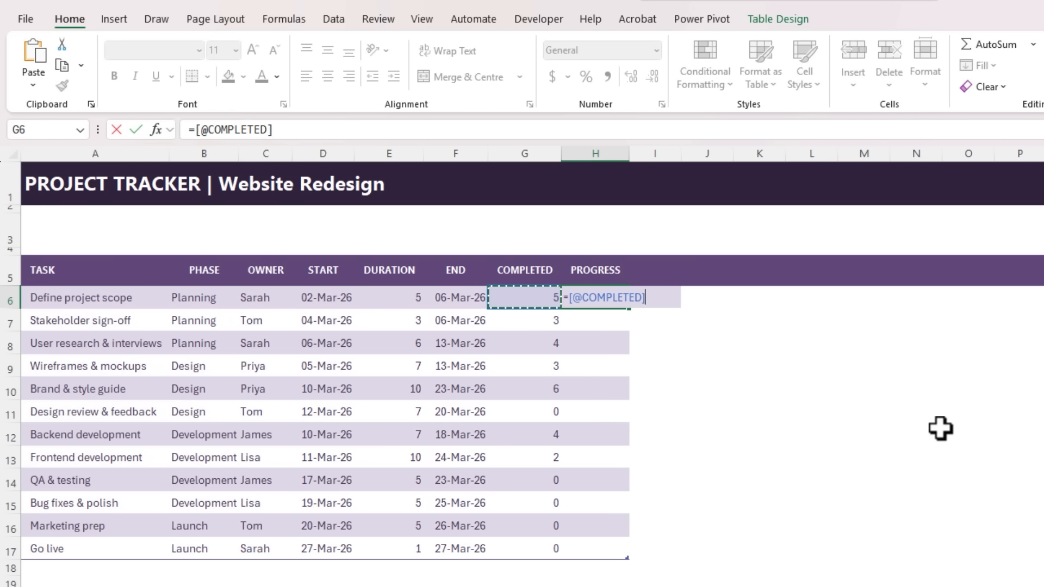
pyautogui.write('/')
pyautogui.press('Left')
pyautogui.press('Left')
pyautogui.press('Left')
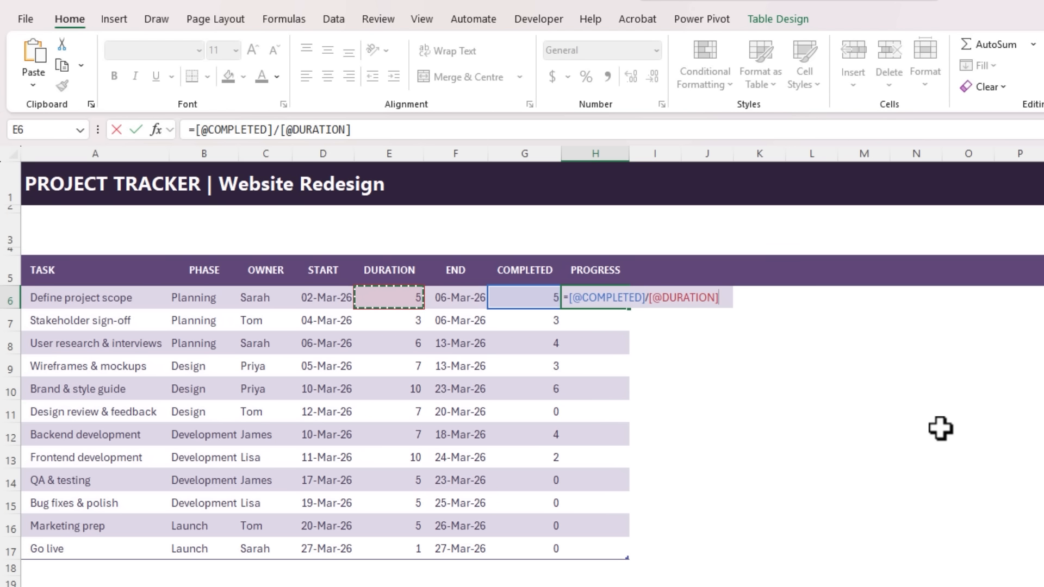
pyautogui.press('Return')
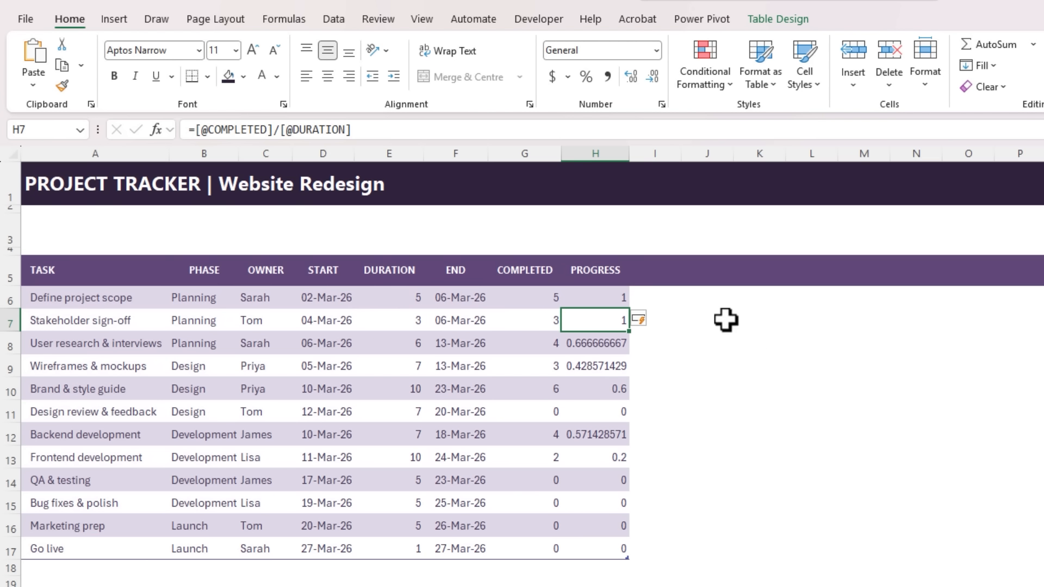
pyautogui.click(613, 254)
pyautogui.click(585, 76)
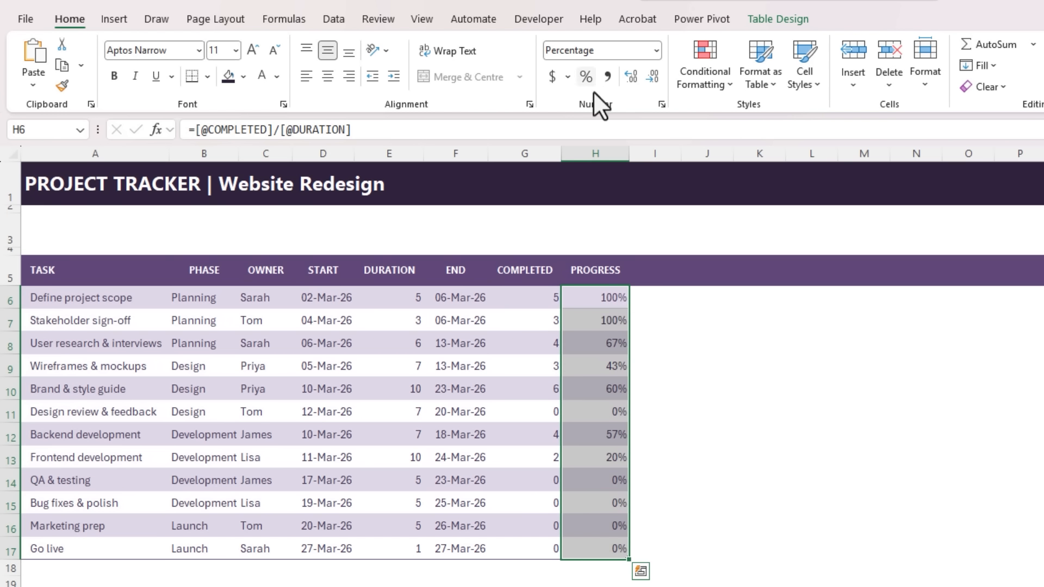
# Step: Centre the table contents in B6:H17 horizontally and narrow column I to a thin spacer
pyautogui.moveTo(195, 297); pyautogui.dragTo(267, 366)
pyautogui.moveTo(368, 414); pyautogui.dragTo(611, 545)
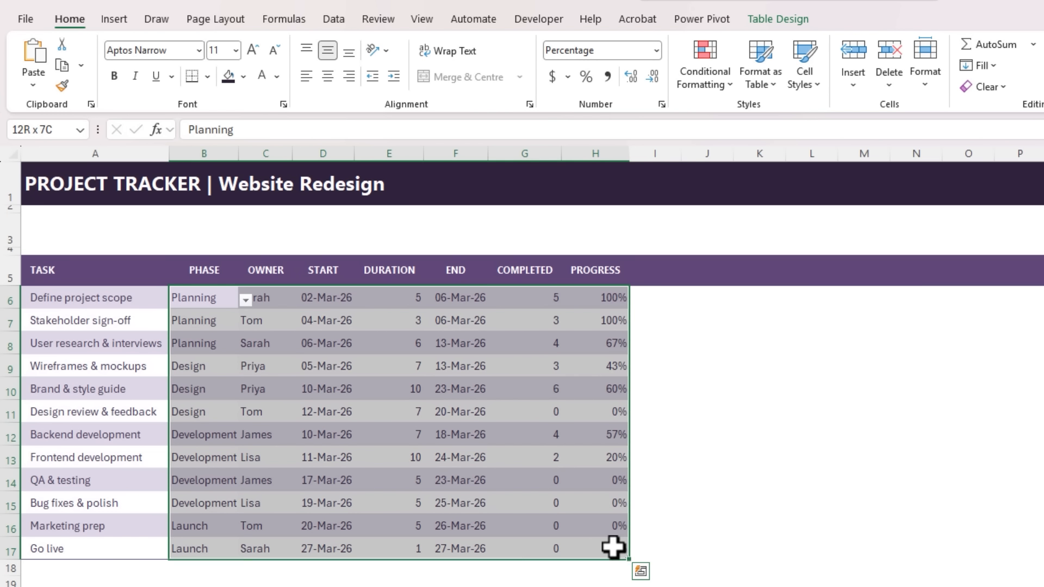
pyautogui.click(328, 76)
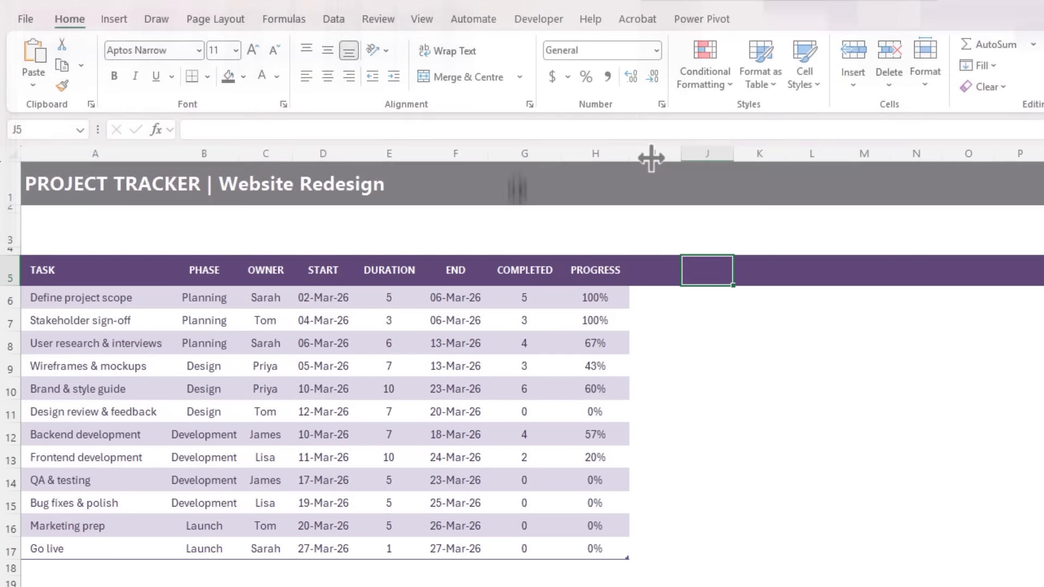
pyautogui.moveTo(650, 158); pyautogui.dragTo(650, 159)
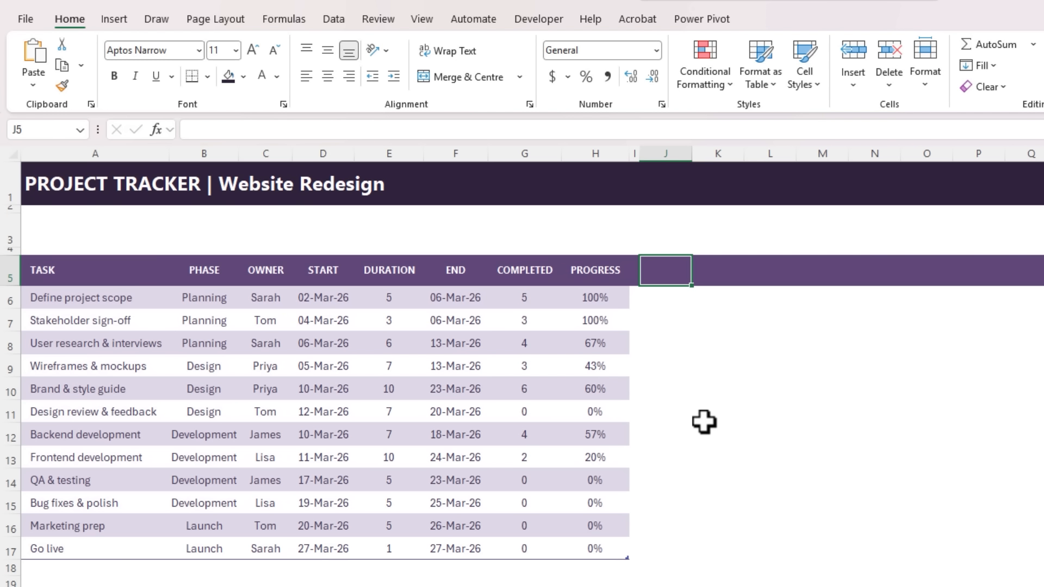
# Step: Enter =SEQUENCE(1,MAX(Project[END])-MIN(Project[START])+1,MIN(Project[START])) in J5 to build the timeline date header
pyautogui.write('=seq')
pyautogui.press('Tab')
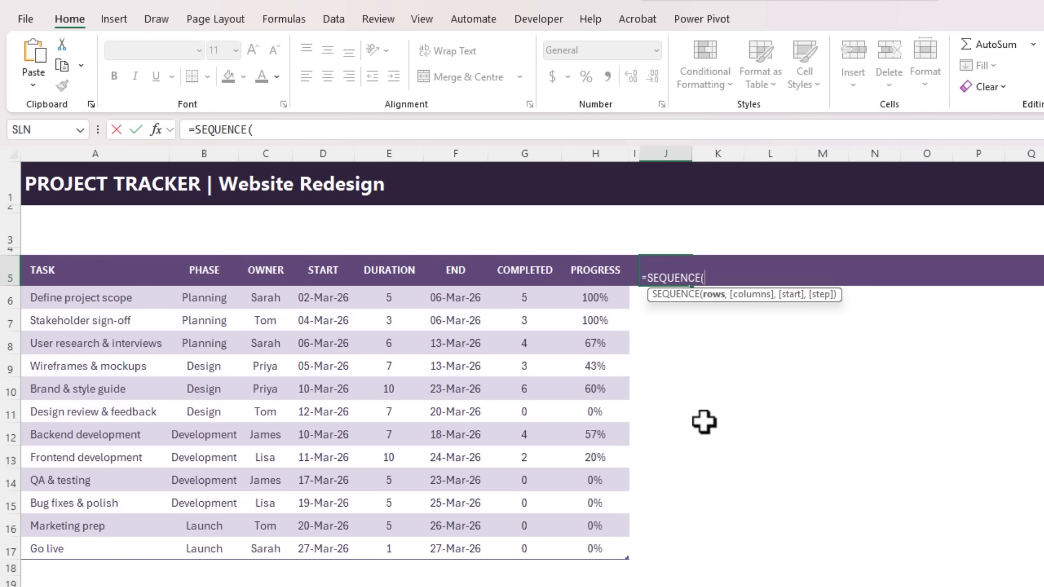
pyautogui.write('1,')
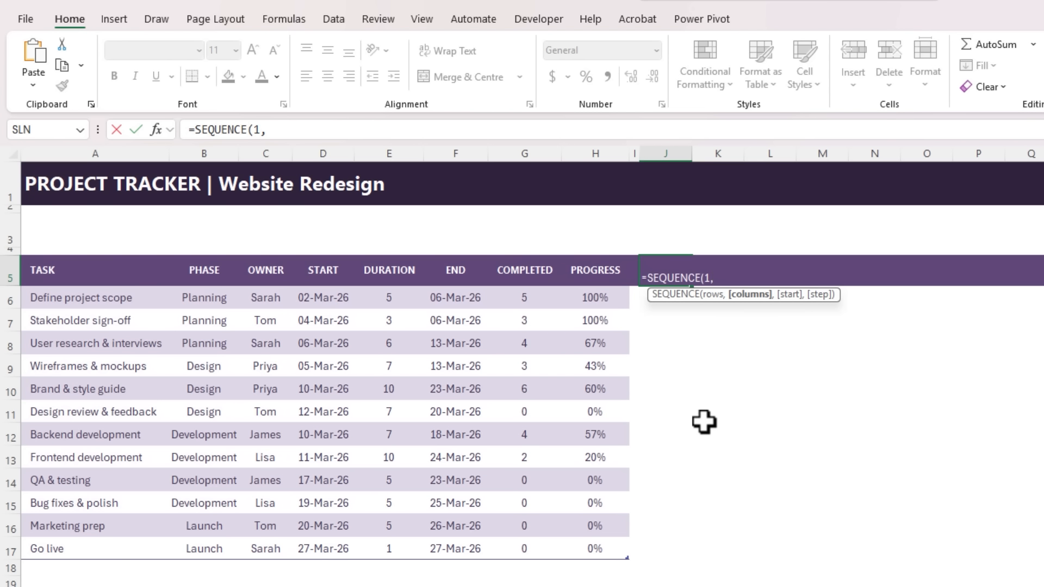
pyautogui.write('max')
pyautogui.press('Tab')
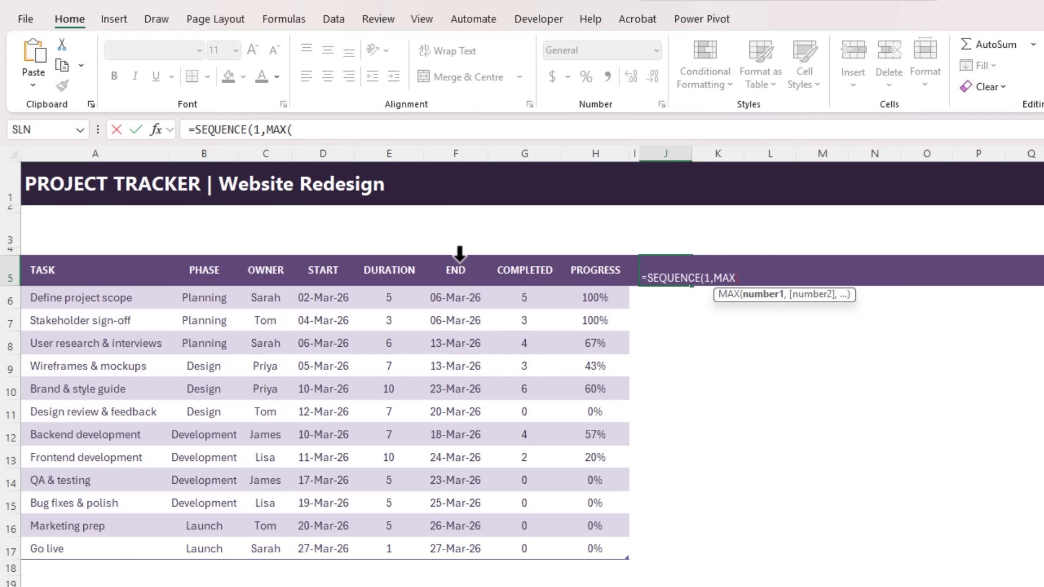
pyautogui.click(459, 253)
pyautogui.write(')')
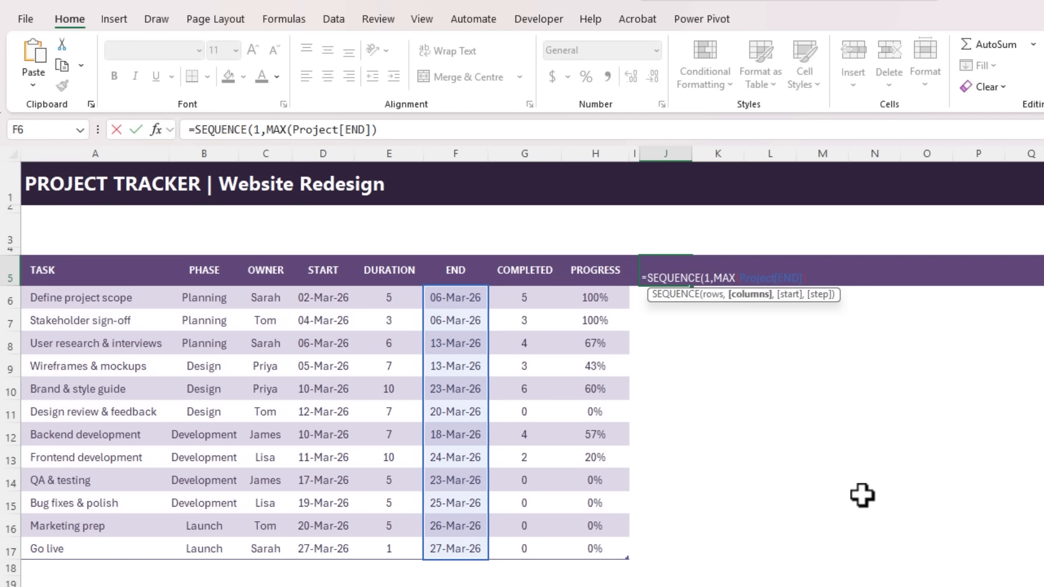
pyautogui.write('-min')
pyautogui.press('Tab')
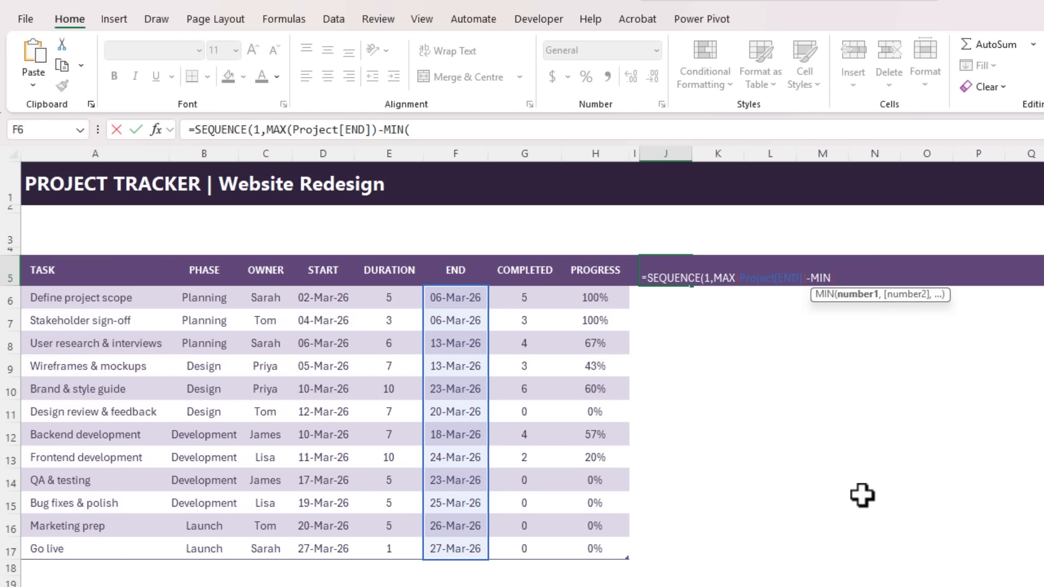
pyautogui.click(341, 252)
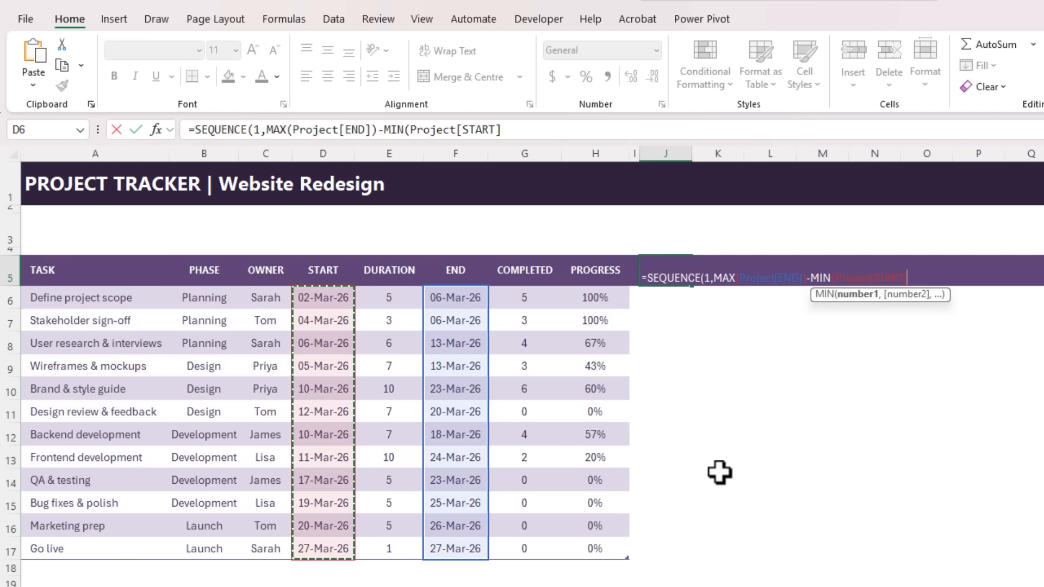
pyautogui.write(')')
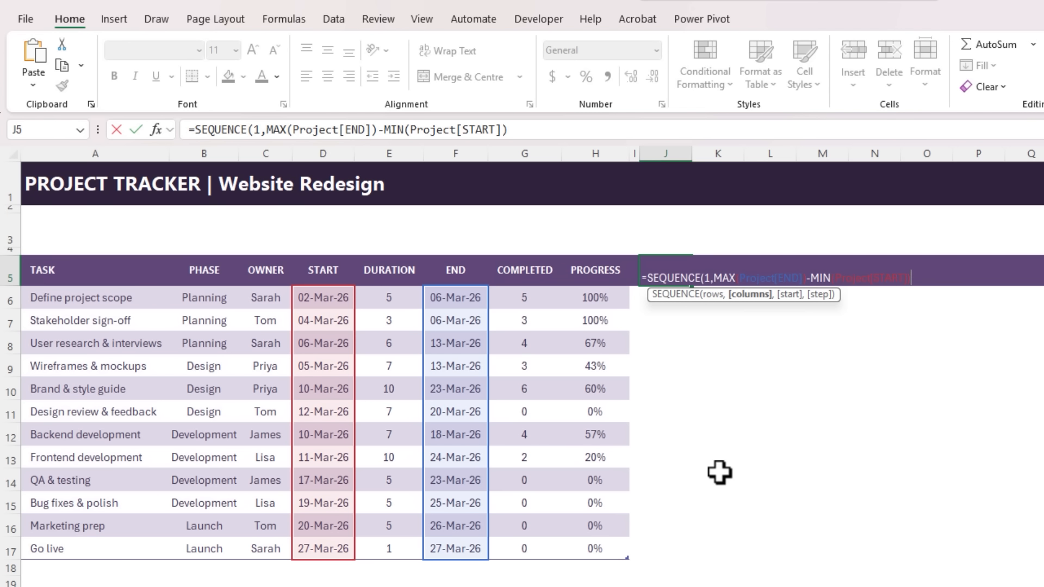
pyautogui.write('+1,')
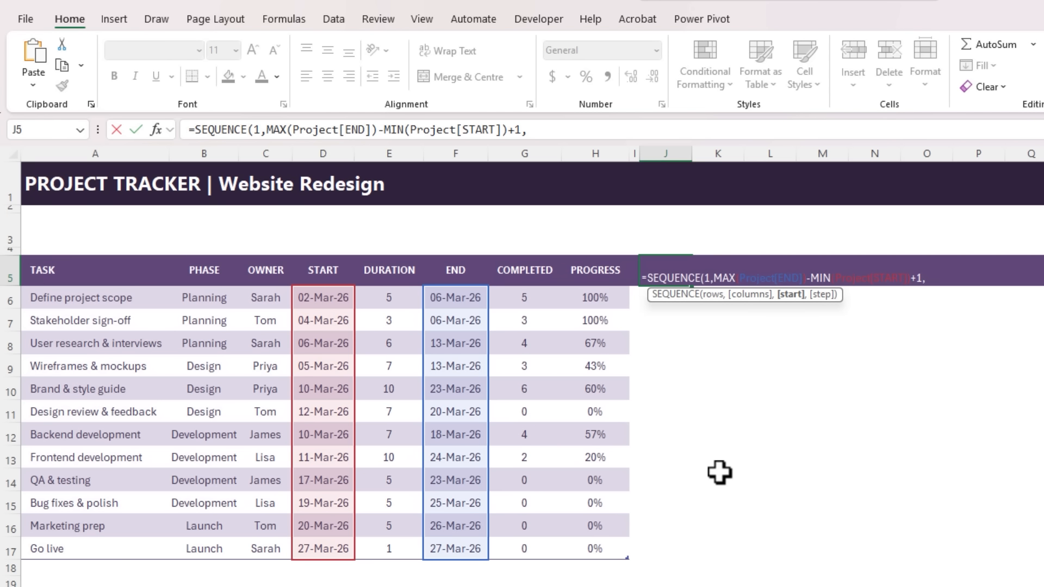
pyautogui.write('MIN(')
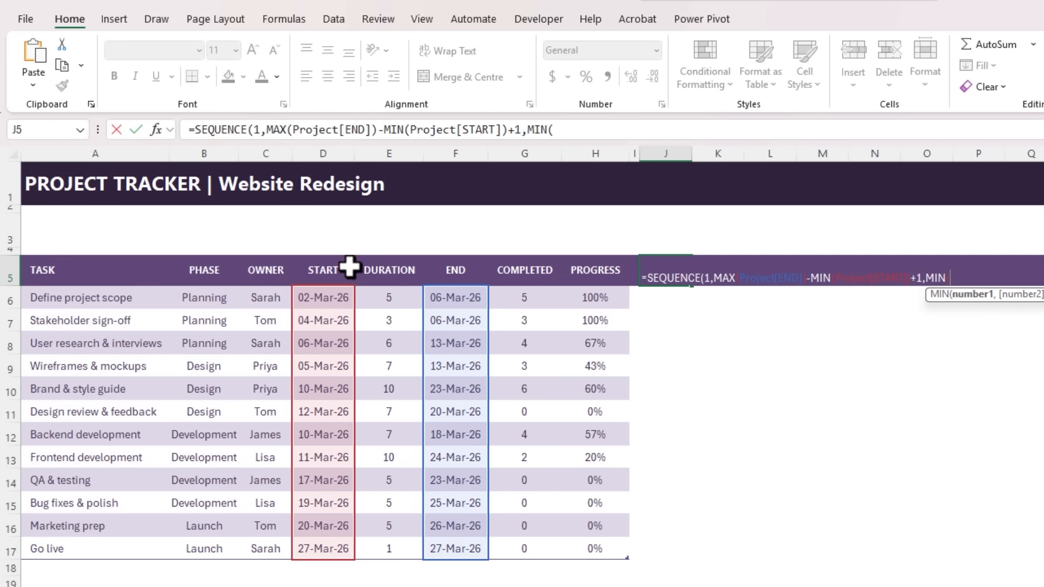
pyautogui.click(343, 259)
pyautogui.write('),')
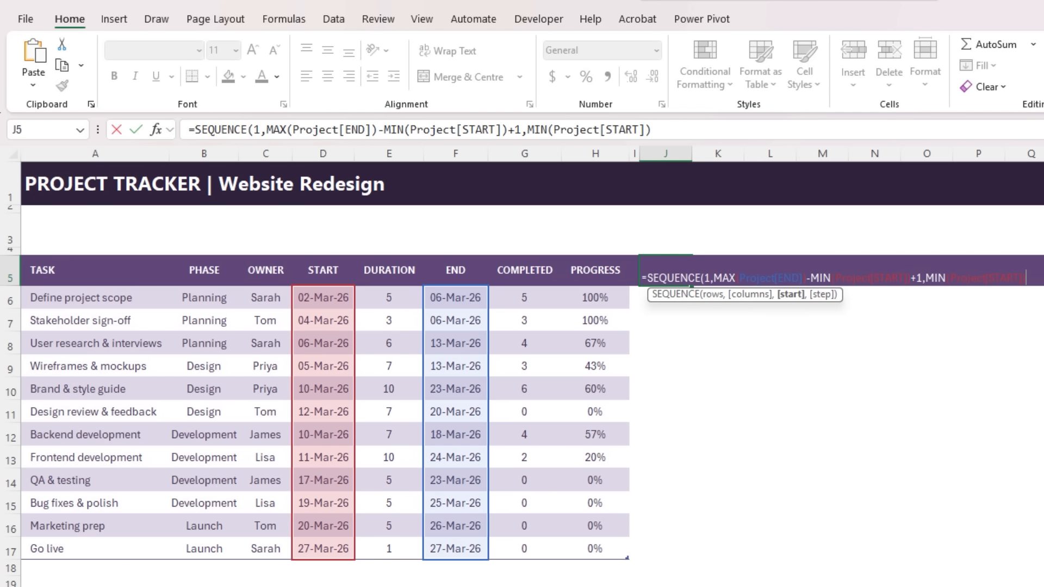
pyautogui.press('BackSpace')
pyautogui.write(')')
pyautogui.hotkey('ctrl', 'Return')
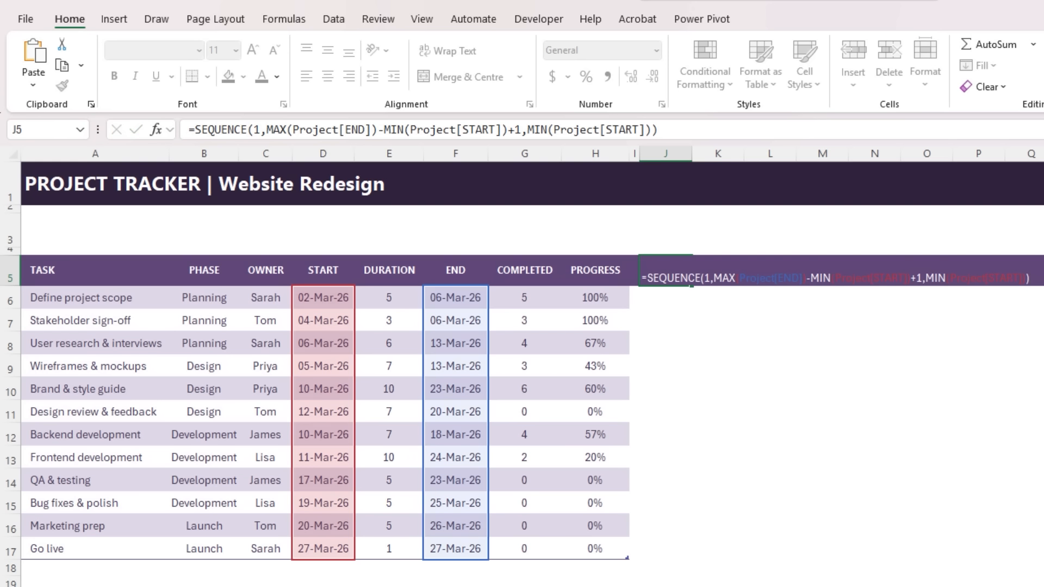
# Step: Format the spilled header dates from J5 with a custom dd and mmm format split by a line break, and wrap their text
pyautogui.hotkey('ctrl', 'shift', 'Right')
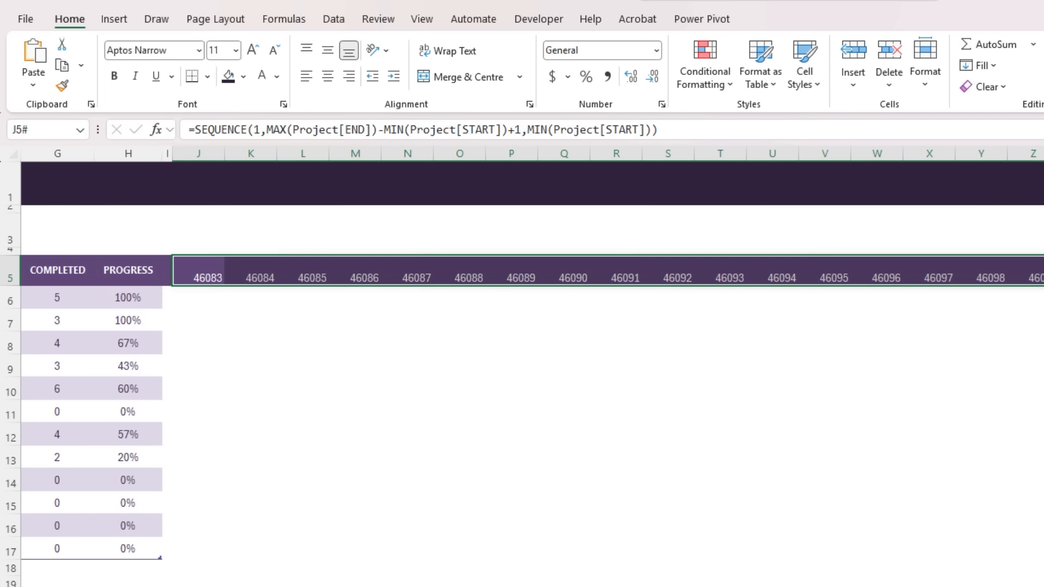
pyautogui.hotkey('ctrl', '1')
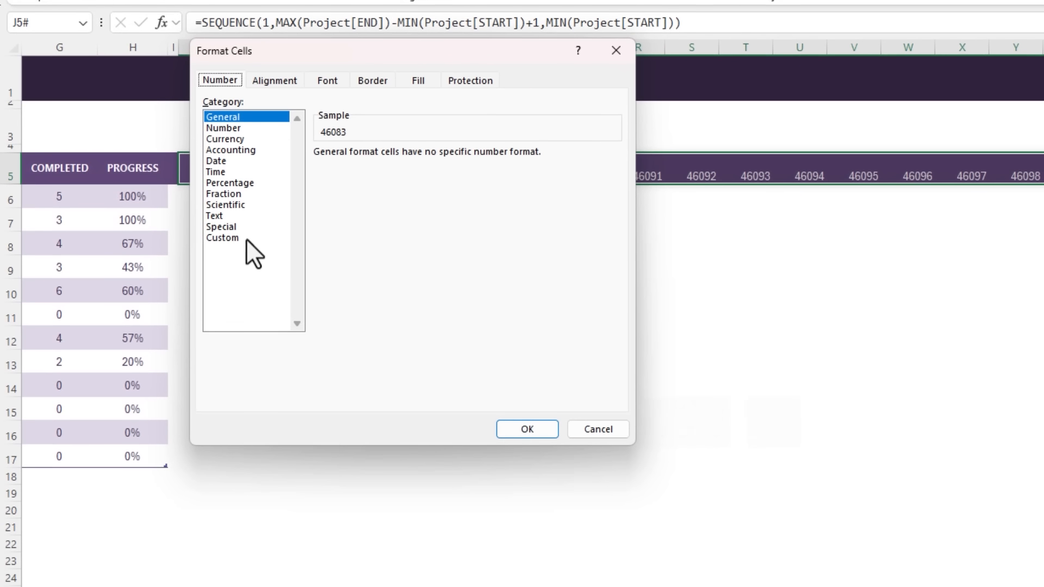
pyautogui.click(241, 238)
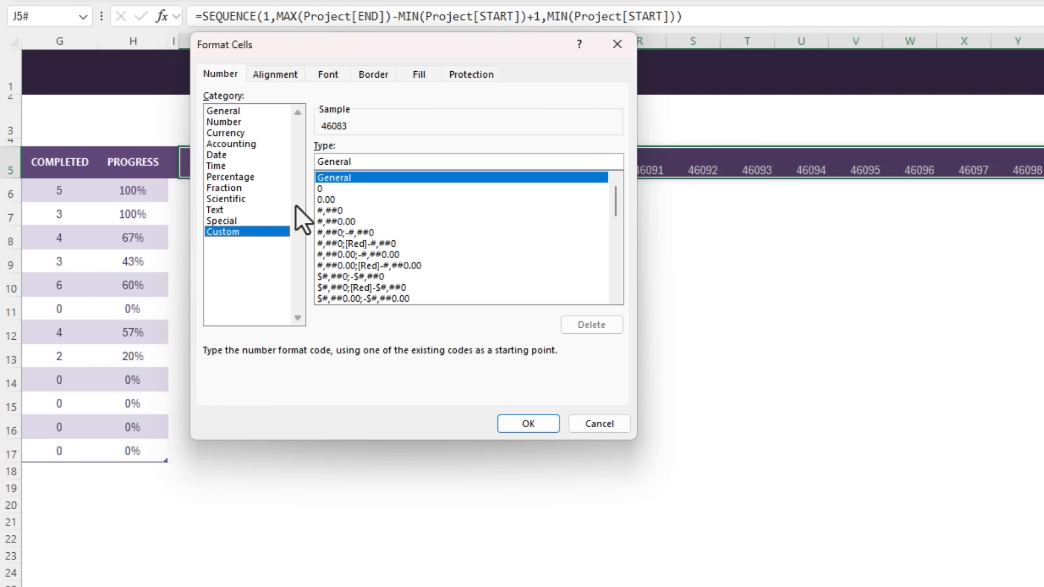
pyautogui.click(385, 165)
pyautogui.moveTo(386, 44); pyautogui.dragTo(561, 196)
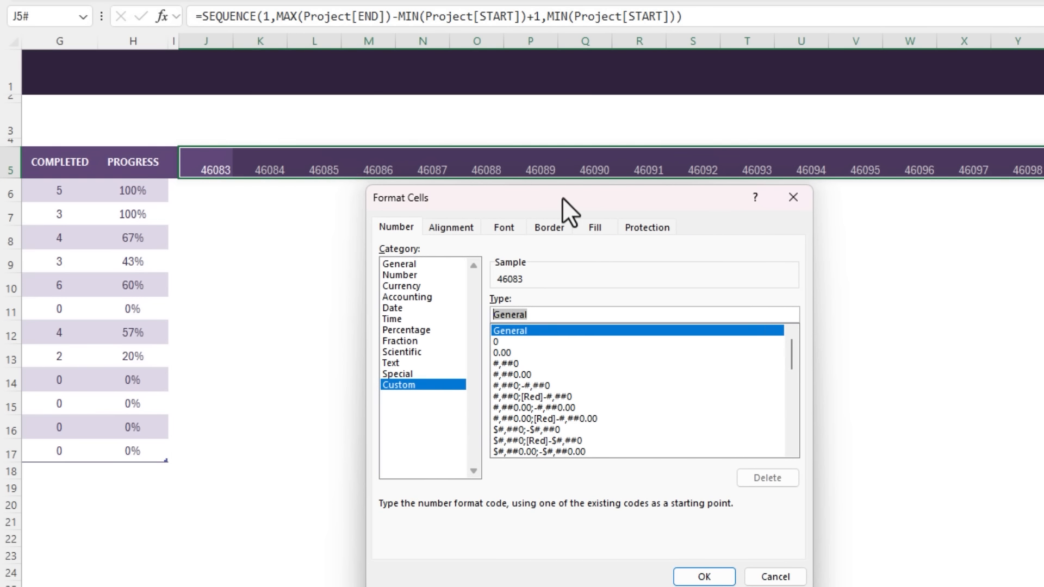
pyautogui.write('dd')
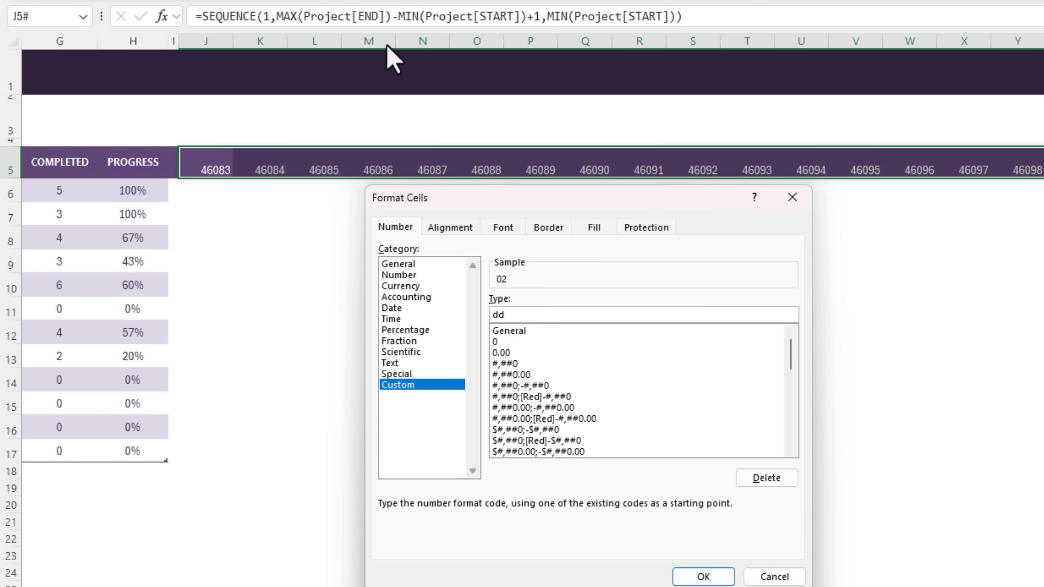
pyautogui.hotkey('ctrl', 'j')
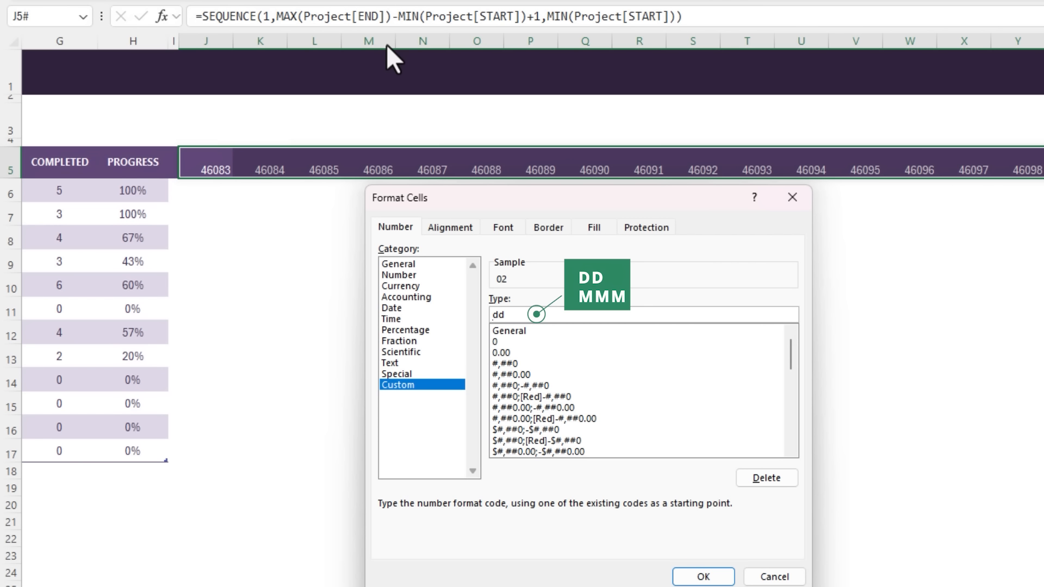
pyautogui.write('mmm')
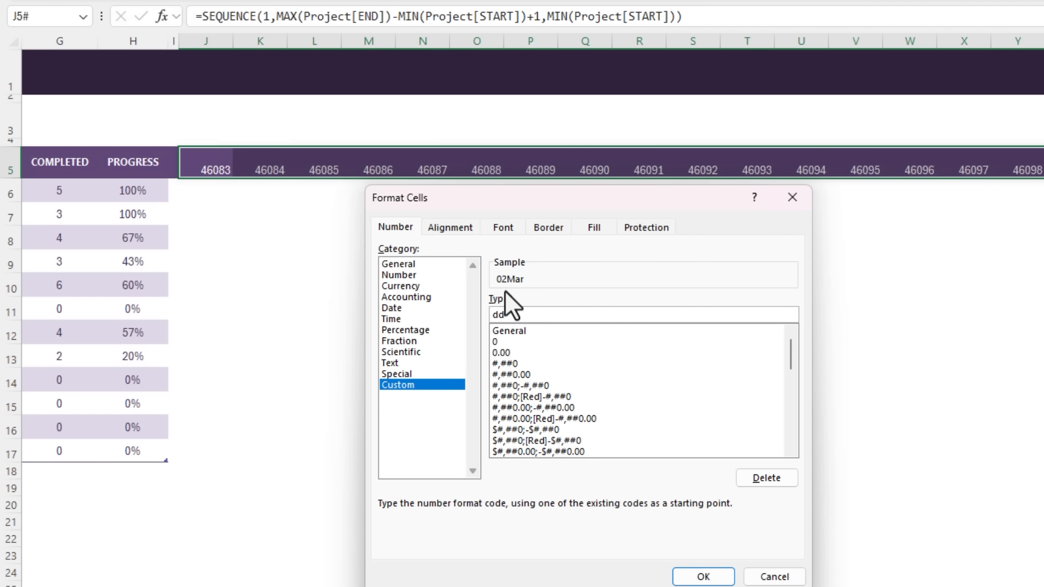
pyautogui.click(703, 576)
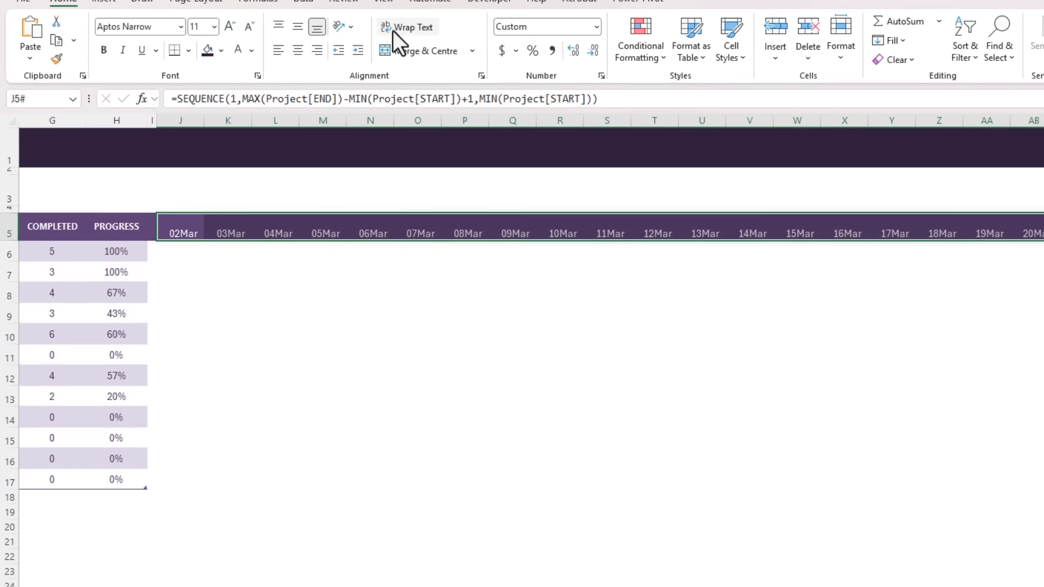
pyautogui.click(383, 44)
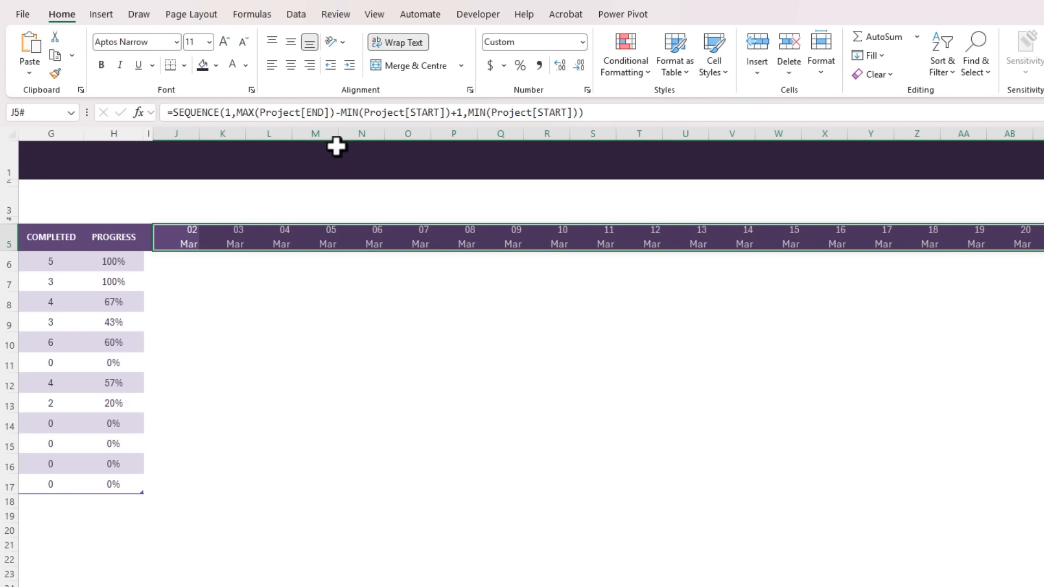
# Step: Centre the timeline header dates horizontally and vertically and make row 5 slightly taller
pyautogui.click(291, 65)
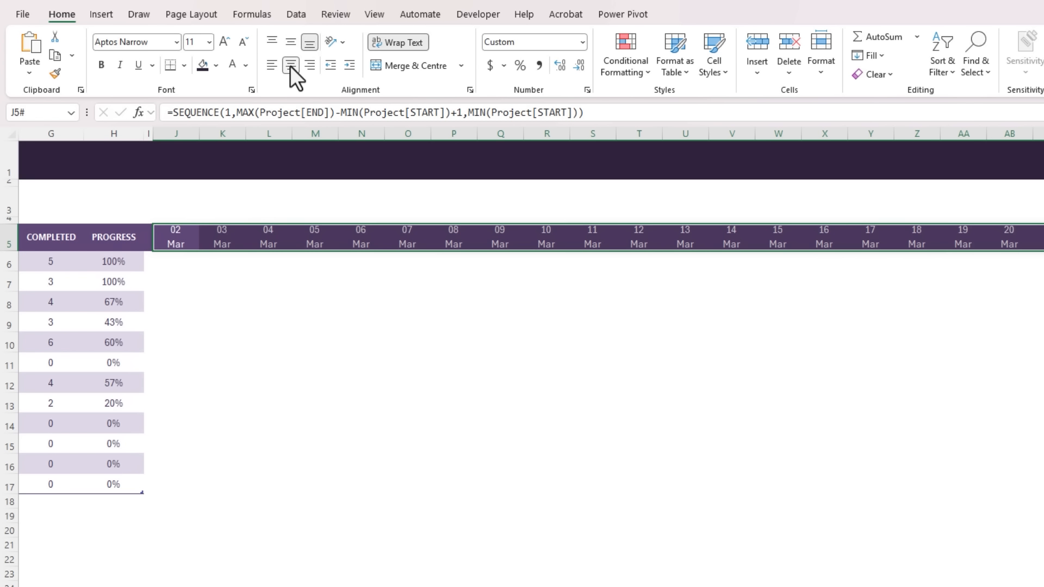
pyautogui.click(243, 43)
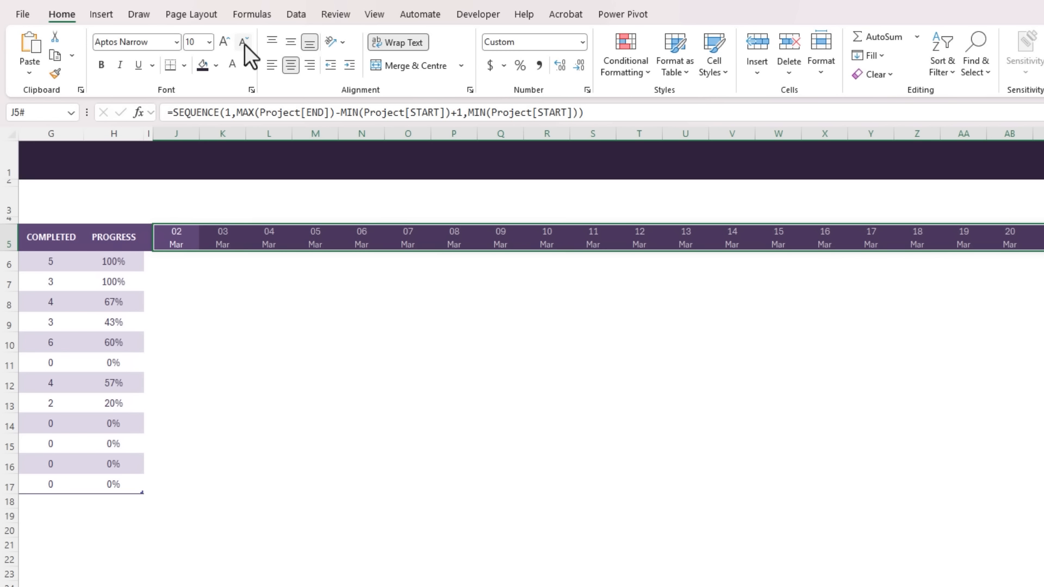
pyautogui.hotkey('ctrl', 'z')
pyautogui.moveTo(11, 251); pyautogui.dragTo(9, 260)
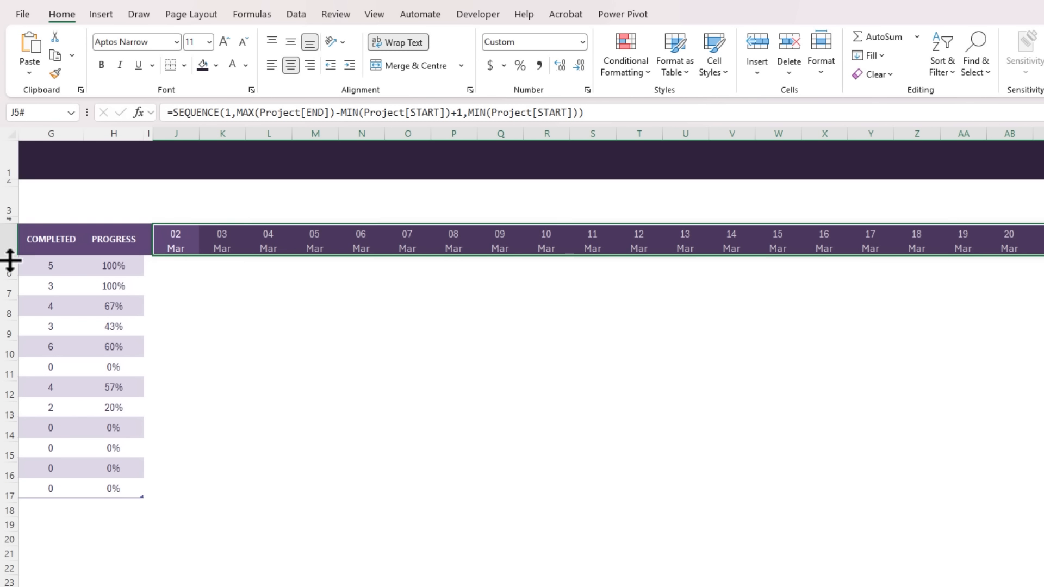
pyautogui.click(290, 43)
pyautogui.hotkey('shift', 'BackSpace')
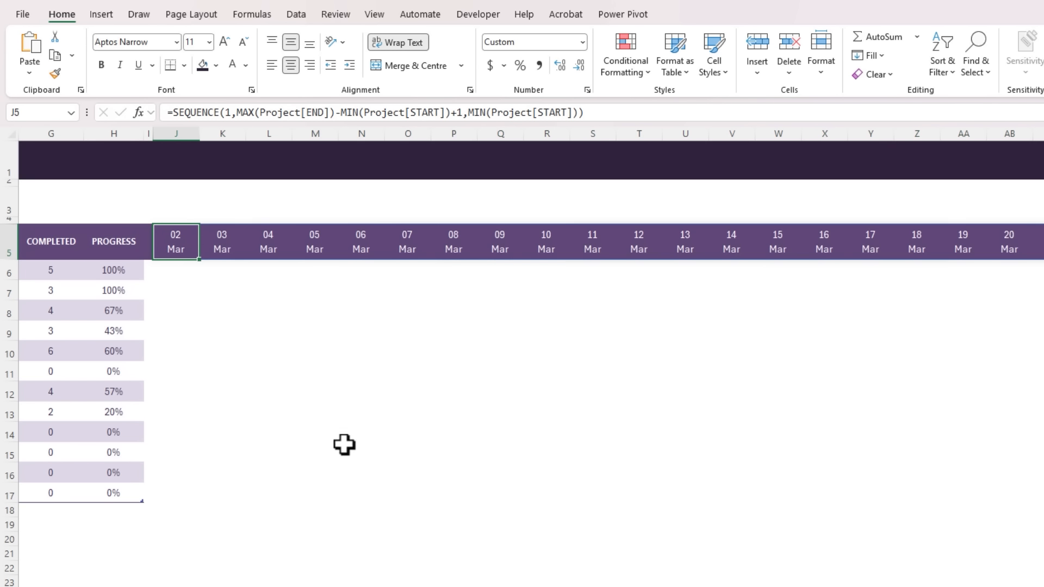
# Step: Test the dynamic date header by changing the first task's start date in D6 to 1/3, and undo the change
pyautogui.hscroll(-3, 345, 454)
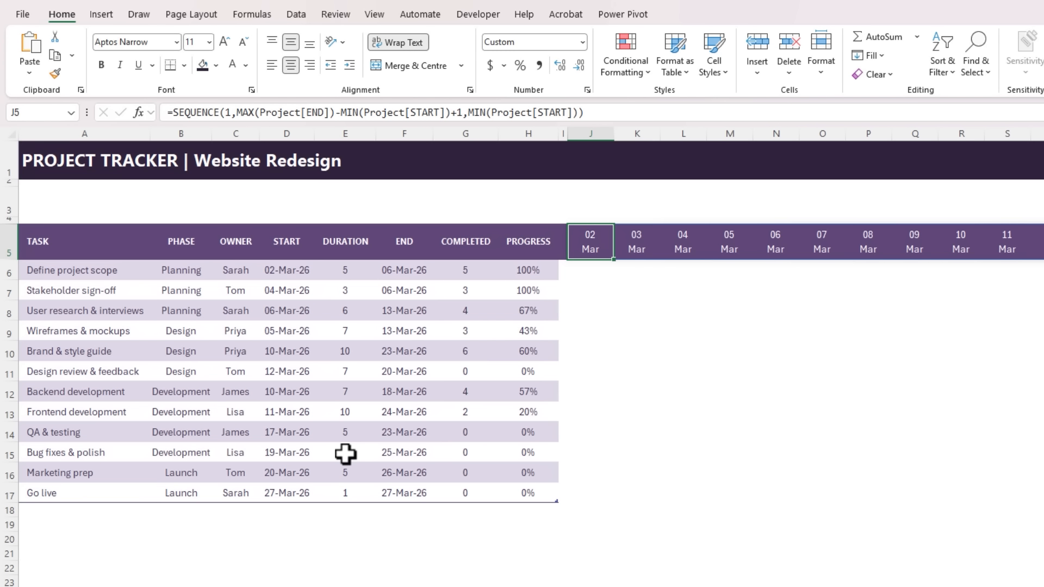
pyautogui.click(289, 270)
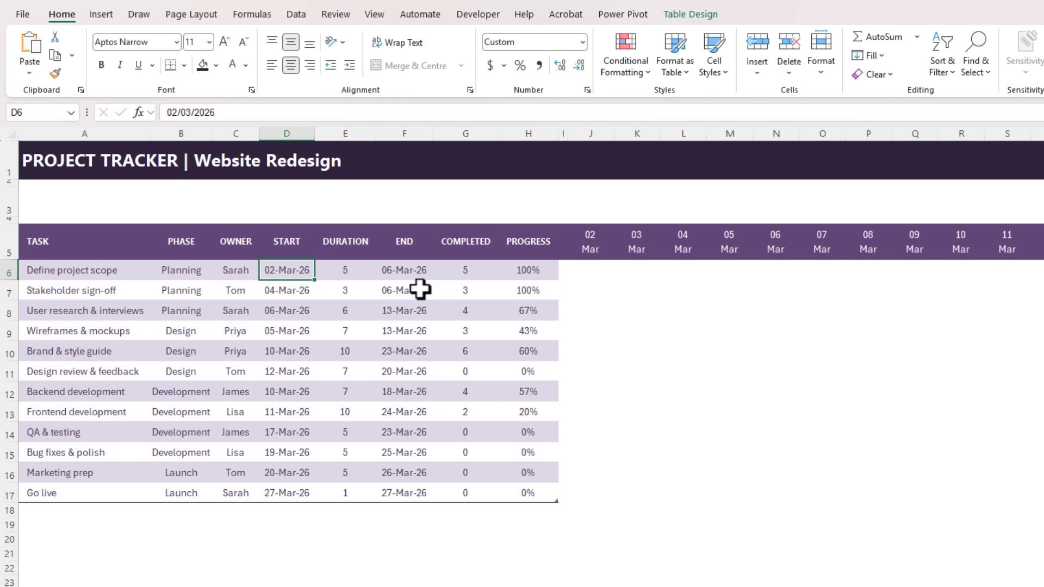
pyautogui.click(598, 240)
pyautogui.click(268, 276)
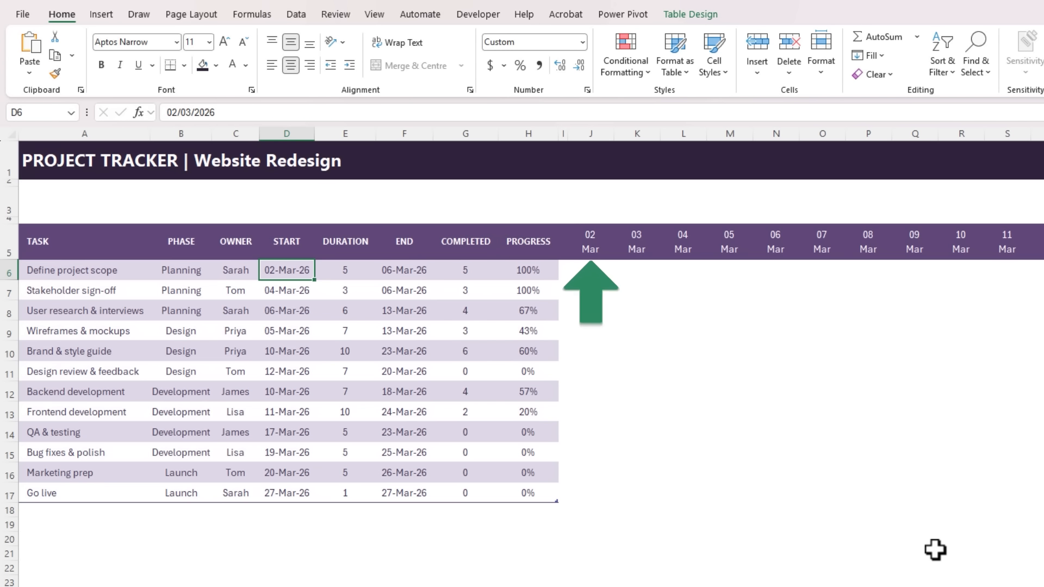
pyautogui.write('1/3')
pyautogui.press('Return')
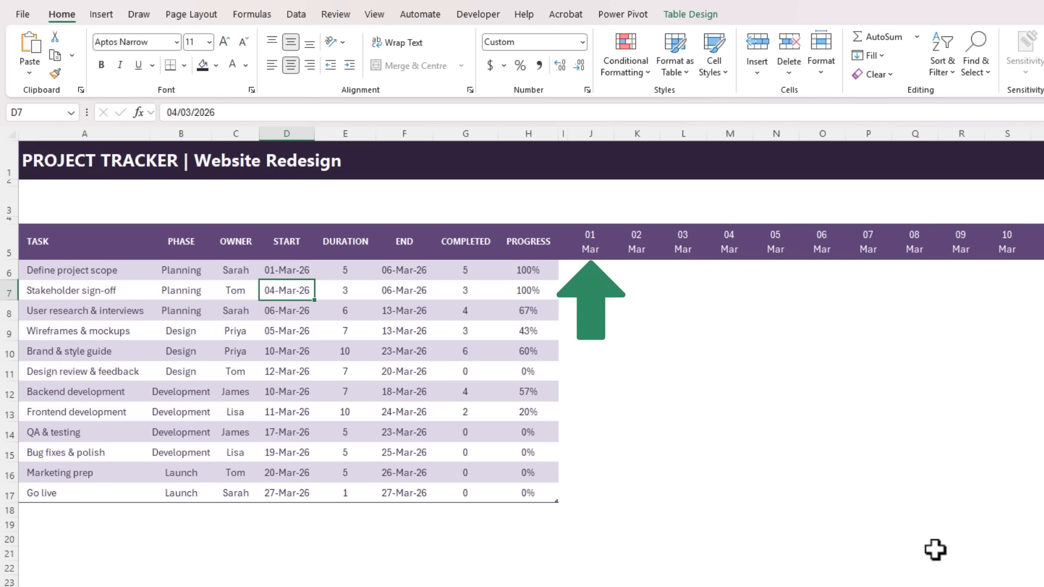
pyautogui.press('Up')
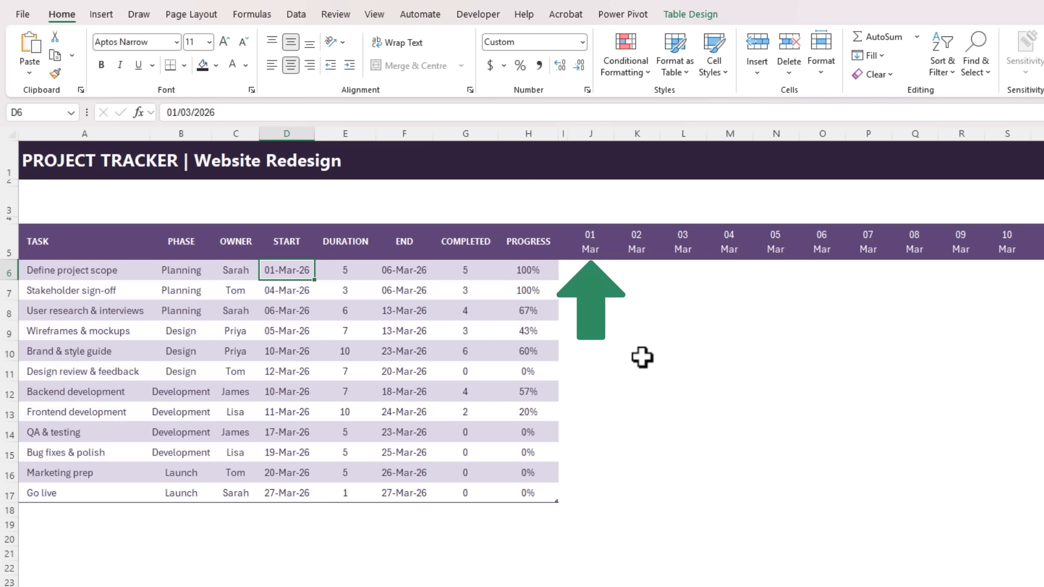
pyautogui.hotkey('ctrl', 'z')
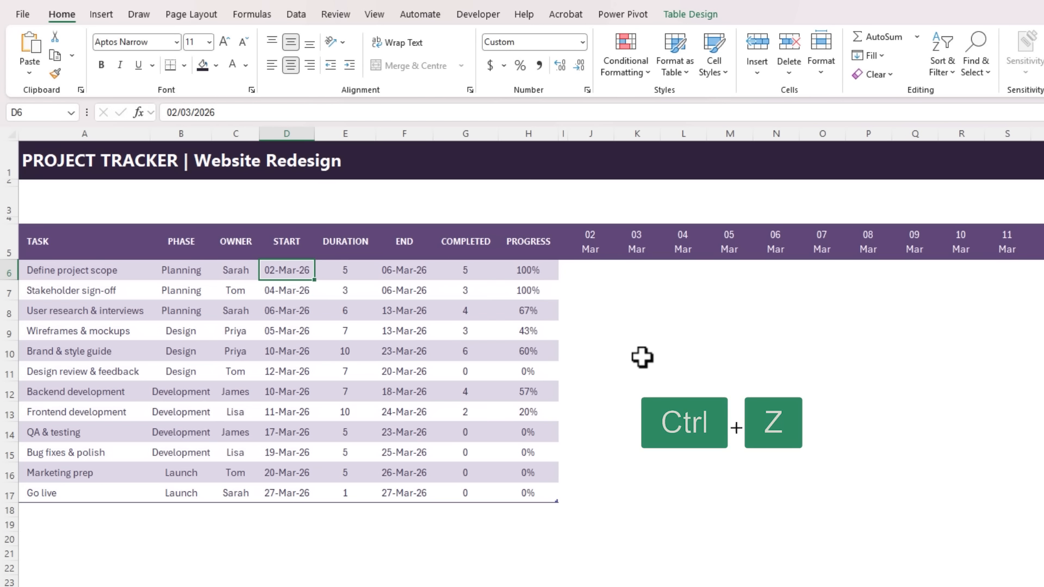
# Step: Narrow the timeline date columns from J onwards to a uniform width
pyautogui.moveTo(590, 134); pyautogui.dragTo(845, 203)
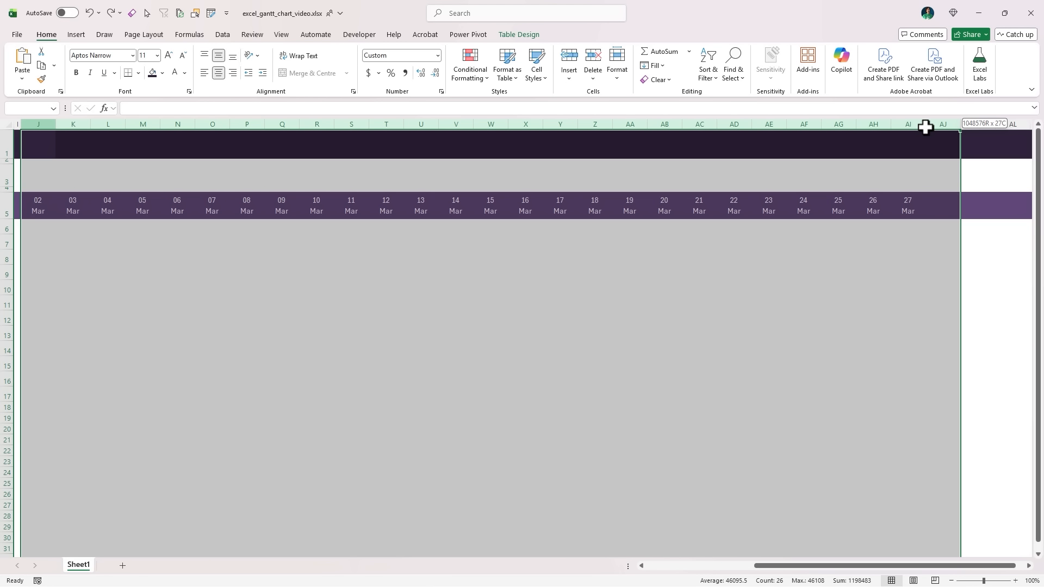
pyautogui.click(676, 571)
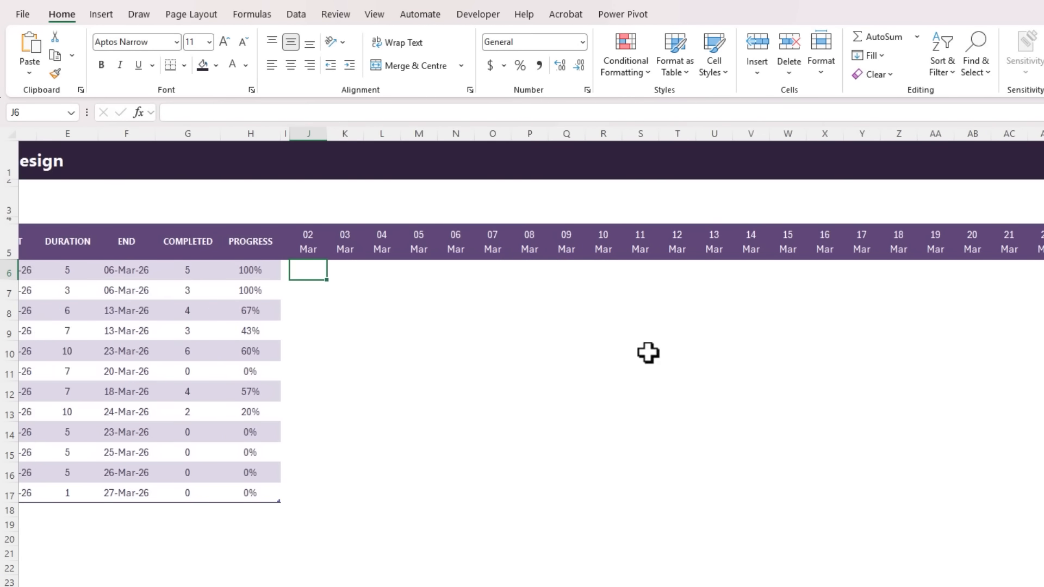
# Step: Create a formula-based conditional formatting rule for the chart grid J6:AI17
pyautogui.keyDown('shift'); pyautogui.click(998, 442); pyautogui.keyUp('shift')
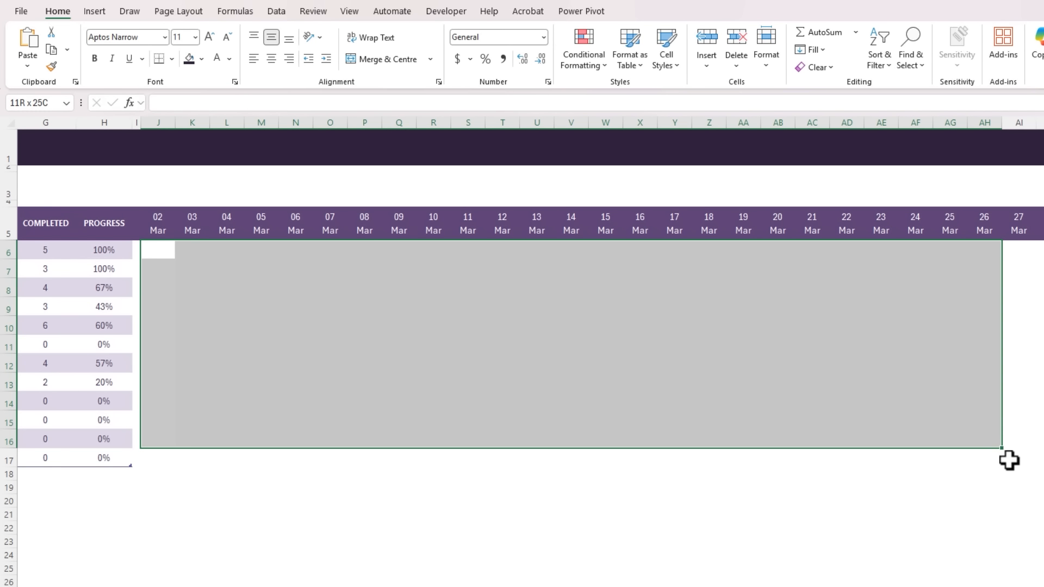
pyautogui.keyDown('shift'); pyautogui.click(1008, 460); pyautogui.keyUp('shift')
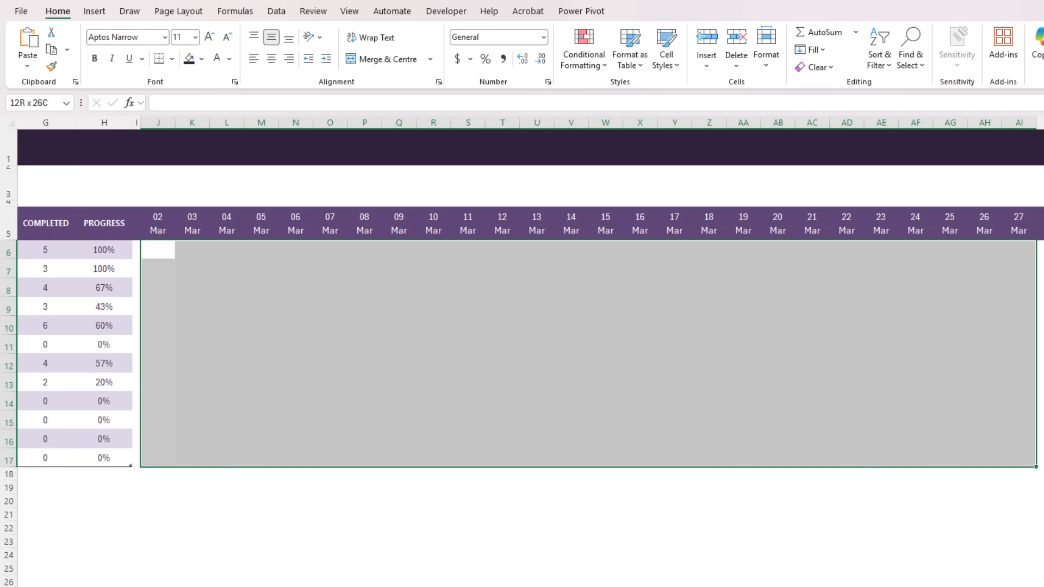
pyautogui.hscroll(-3, 661, 559)
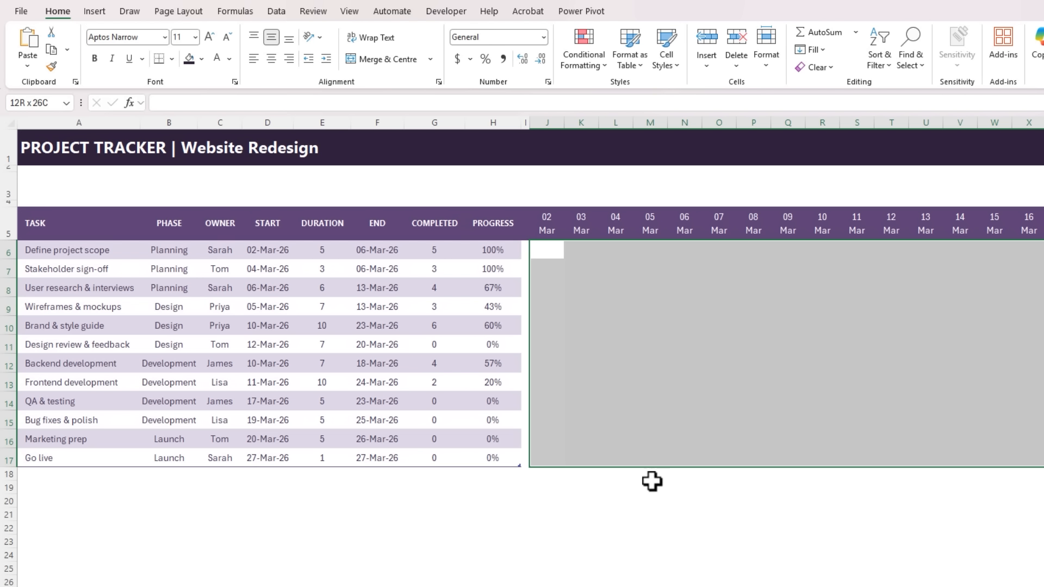
pyautogui.click(581, 52)
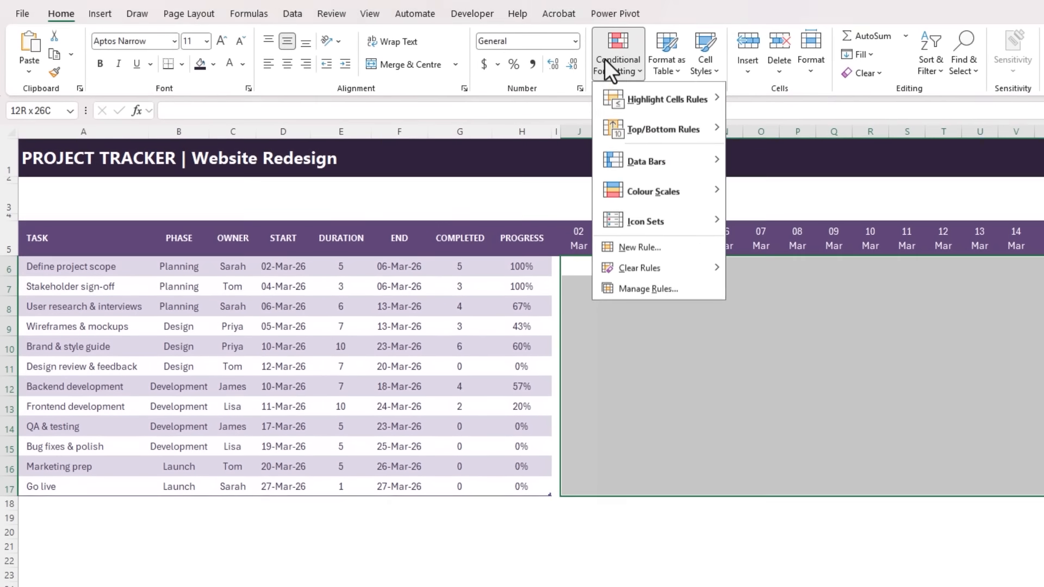
pyautogui.click(666, 247)
pyautogui.click(472, 430)
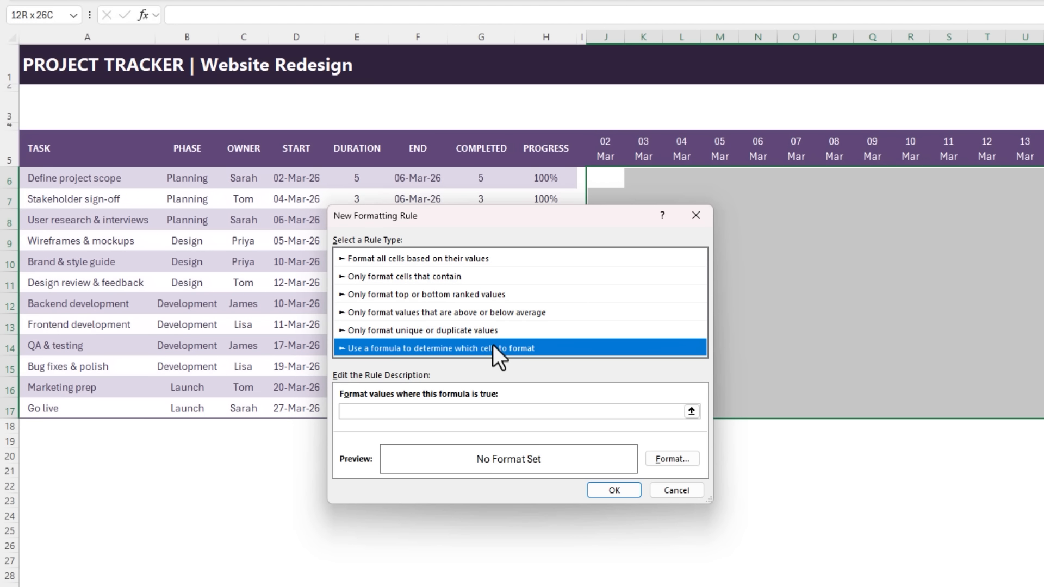
# Step: Begin the rule formula with =AND(J$5>=$D6 to compare each header date with the task's start date
pyautogui.click(380, 411)
pyautogui.click(381, 411)
pyautogui.write('=AND(')
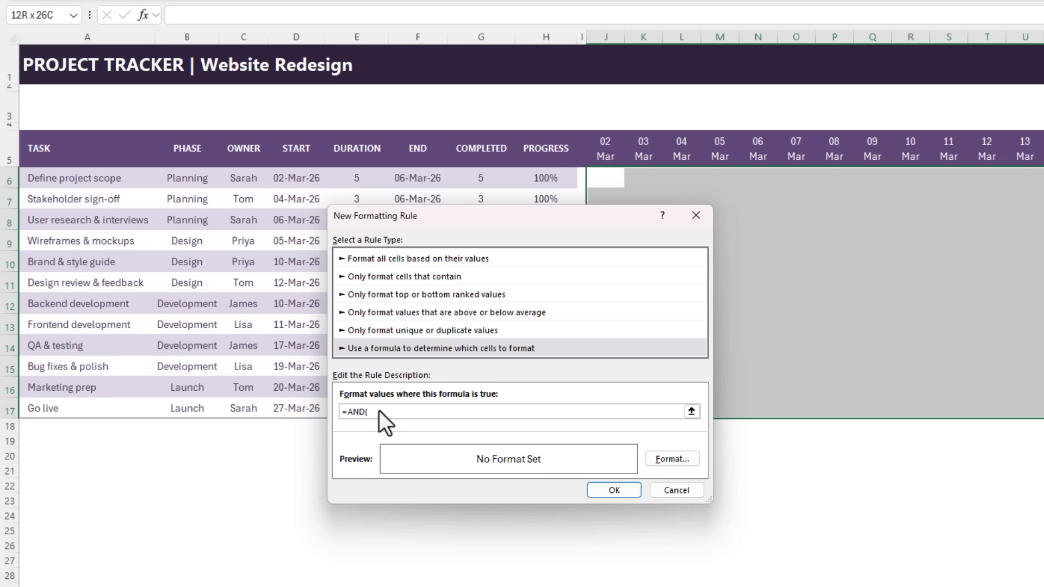
pyautogui.click(602, 148)
pyautogui.press('F4')
pyautogui.write('>=')
pyautogui.click(296, 179)
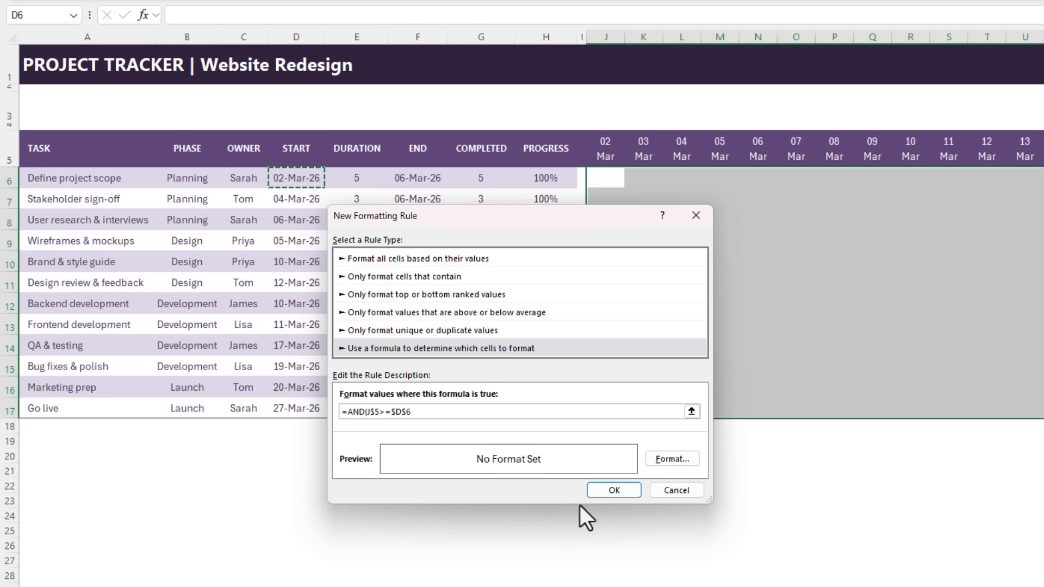
pyautogui.press('F4')
pyautogui.press('F4')
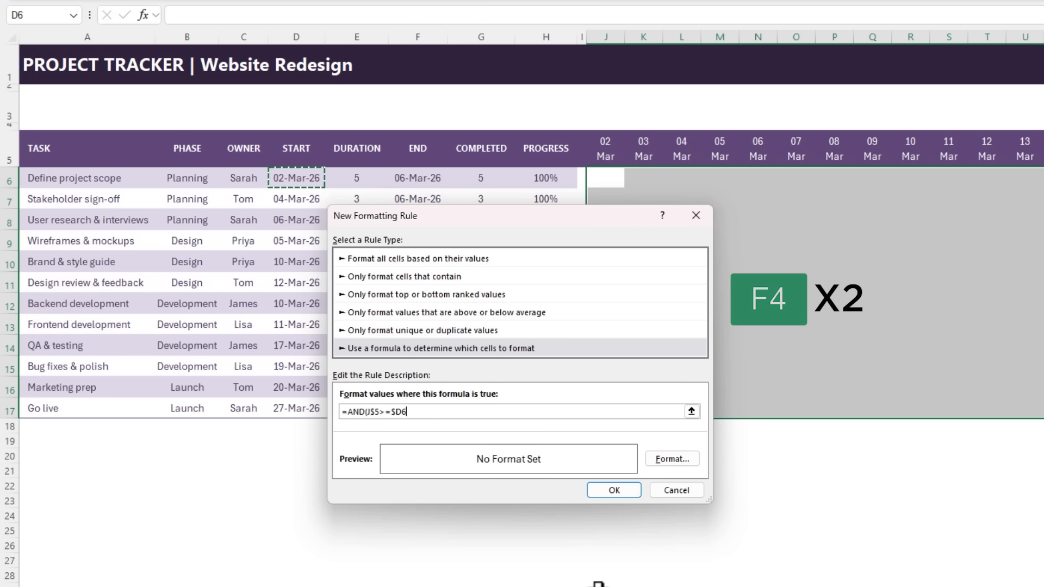
pyautogui.press('F4')
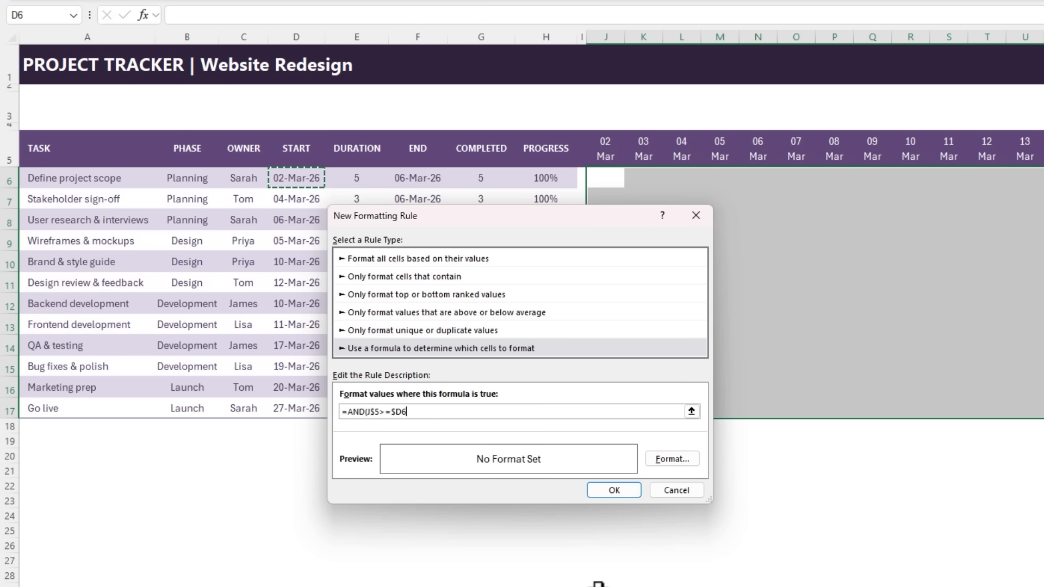
# Step: Complete the rule formula with the end-date condition, giving =AND(J$5>=$D6, J$5<=$F6)
pyautogui.write(',')
pyautogui.click(607, 150)
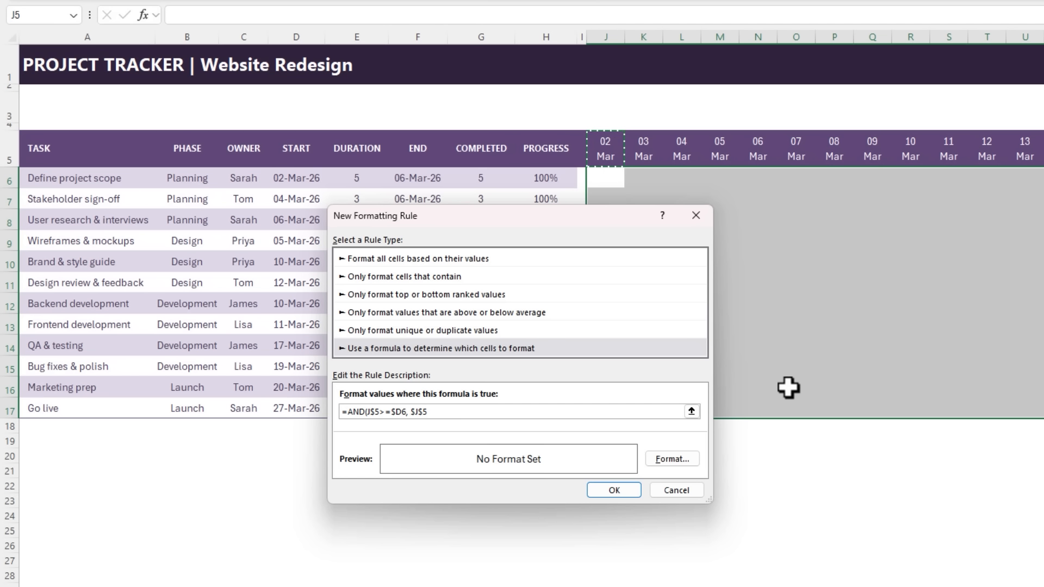
pyautogui.press('F4')
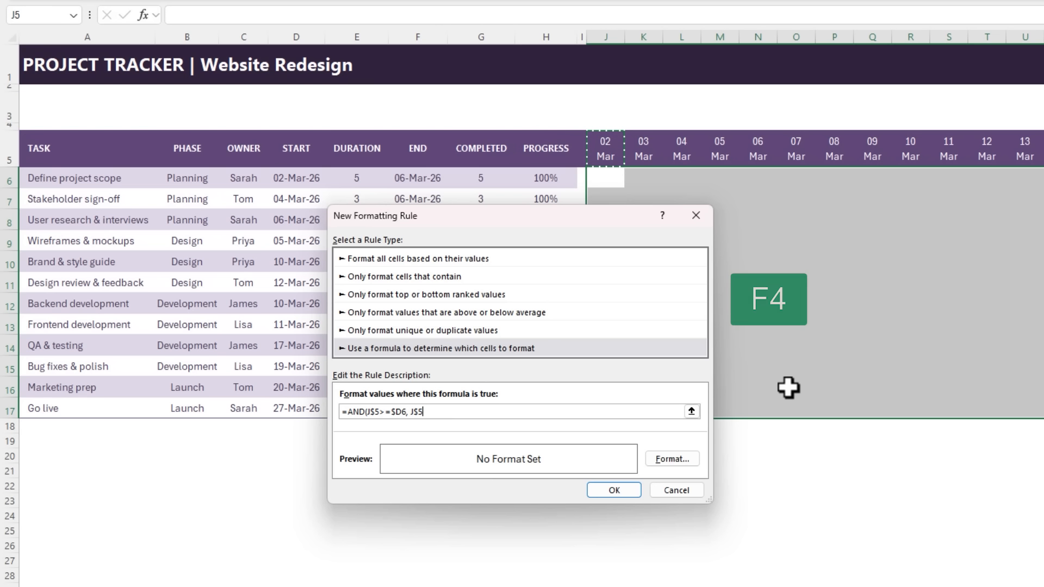
pyautogui.write('<=')
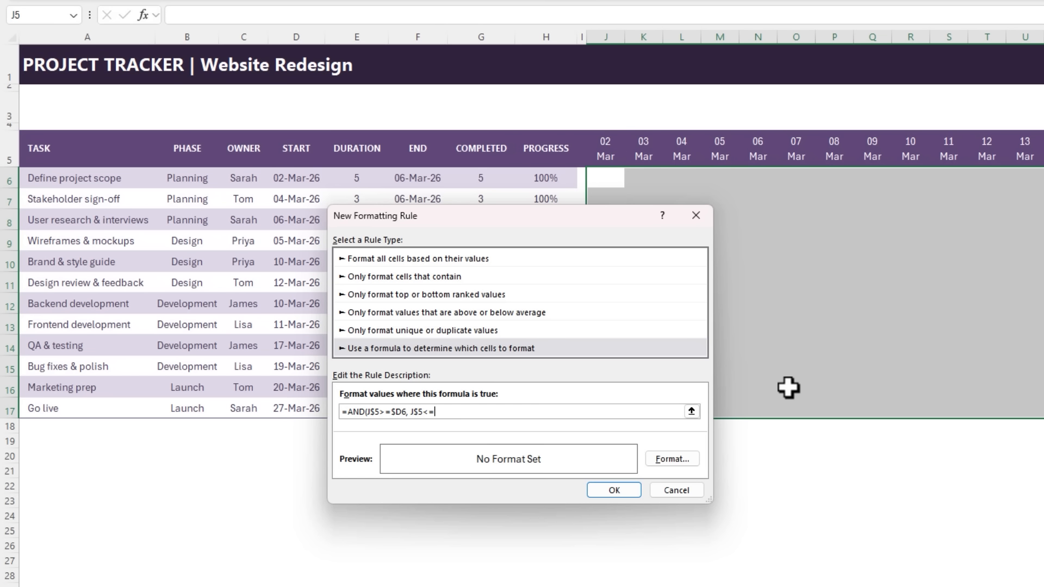
pyautogui.click(417, 178)
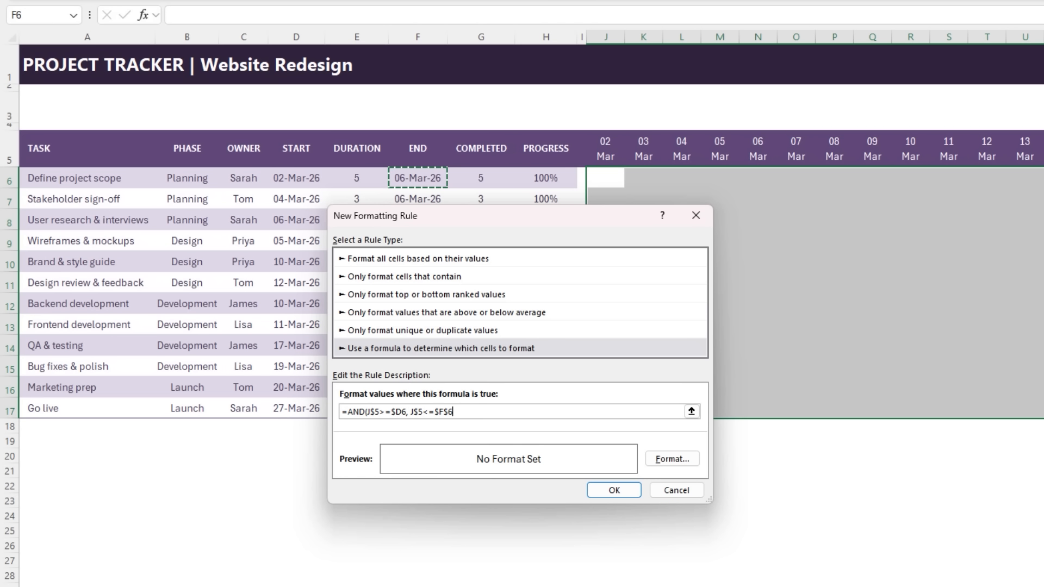
pyautogui.press('F4')
pyautogui.press('F4')
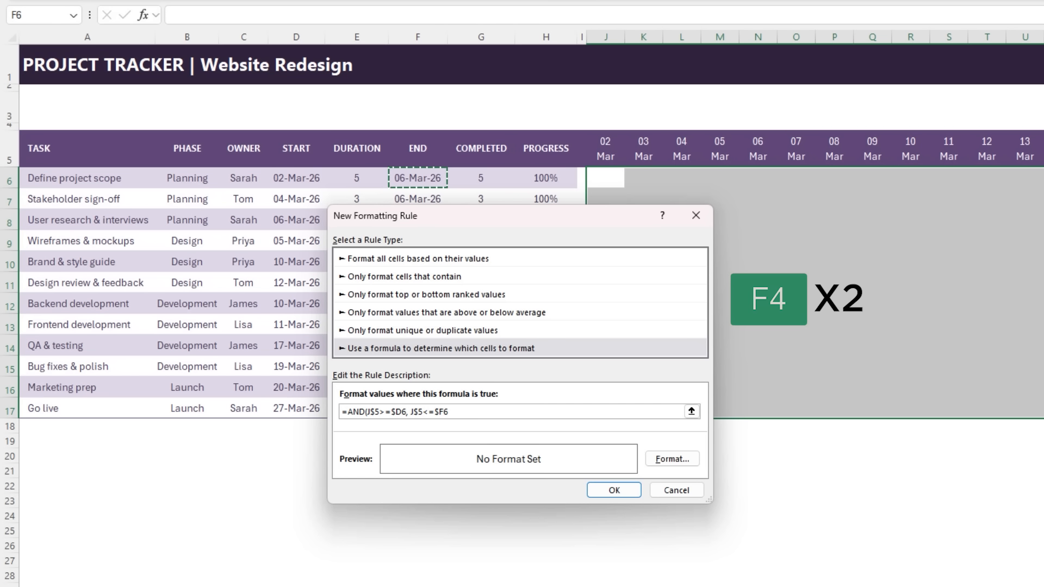
pyautogui.write(')')
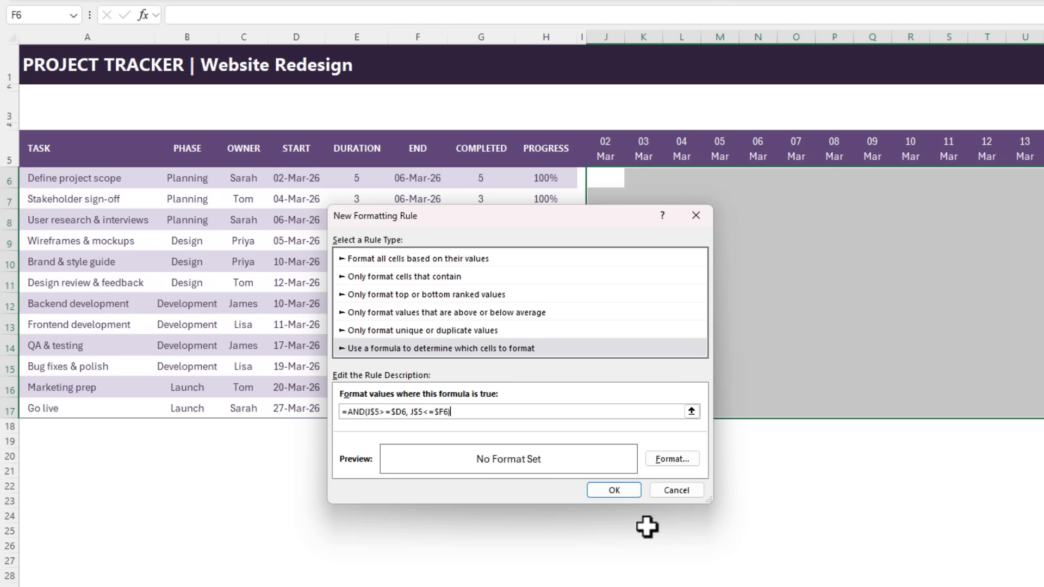
# Step: Give the rule a light purple fill, apply it, and check the bars across the timeline
pyautogui.click(679, 458)
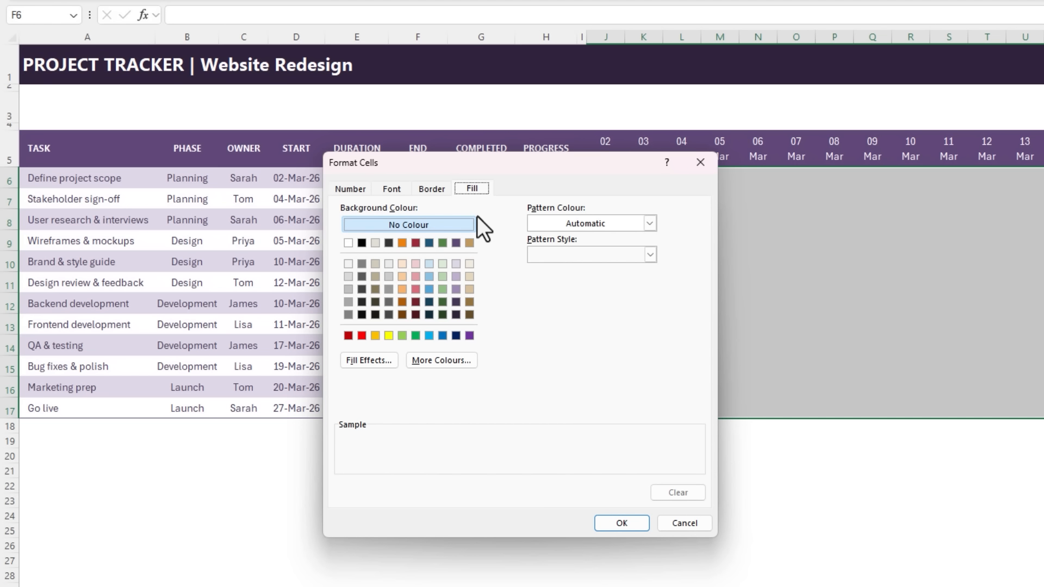
pyautogui.click(456, 276)
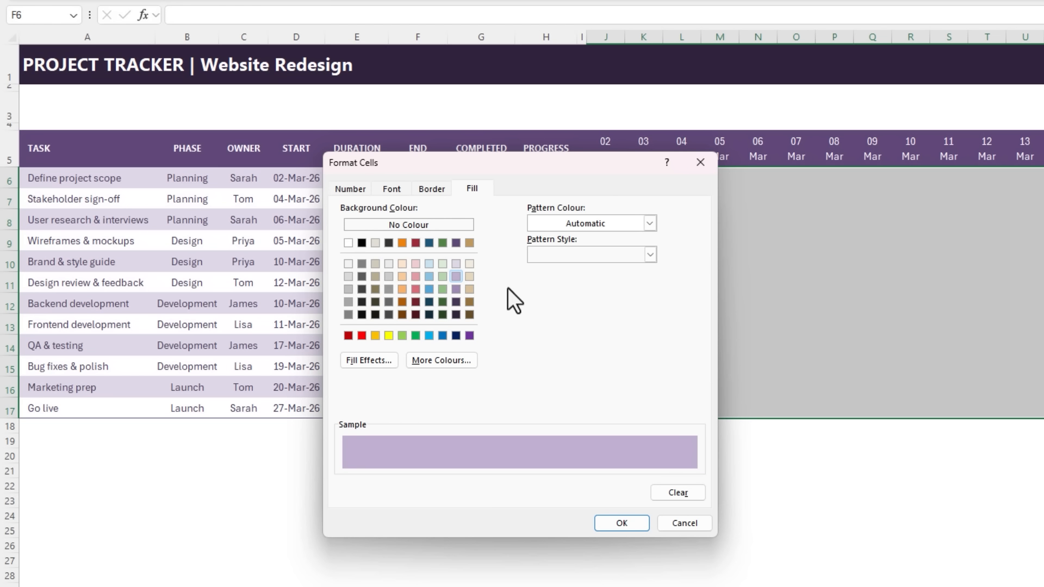
pyautogui.click(617, 520)
pyautogui.click(630, 493)
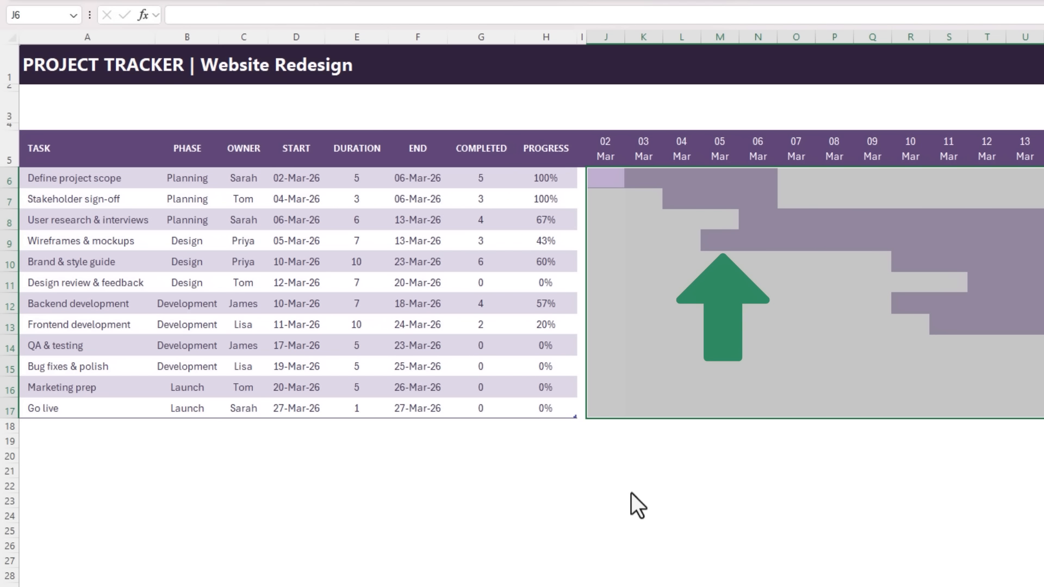
pyautogui.hscroll(5, 531, 412)
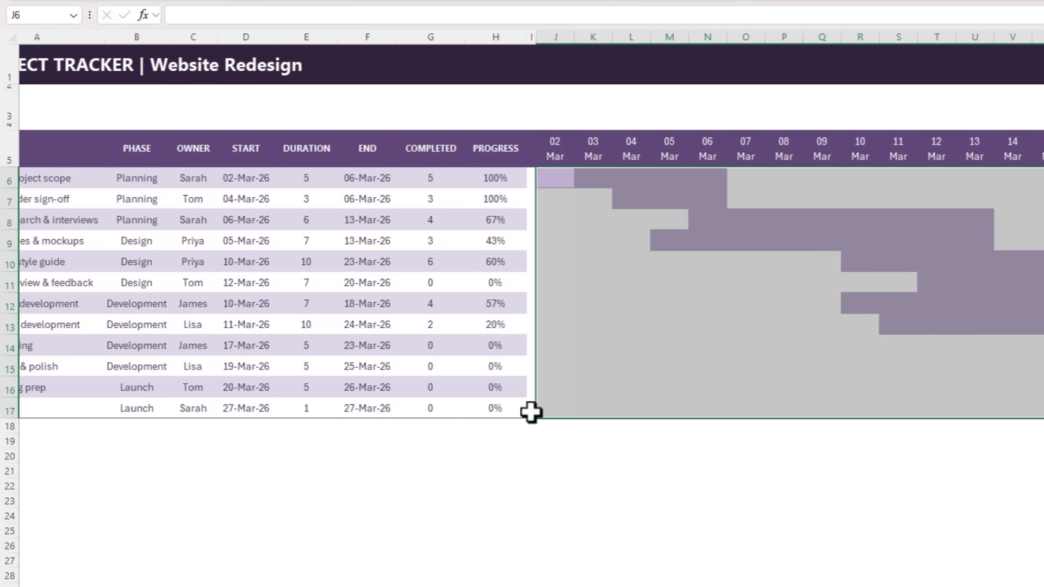
pyautogui.hscroll(1, 531, 412)
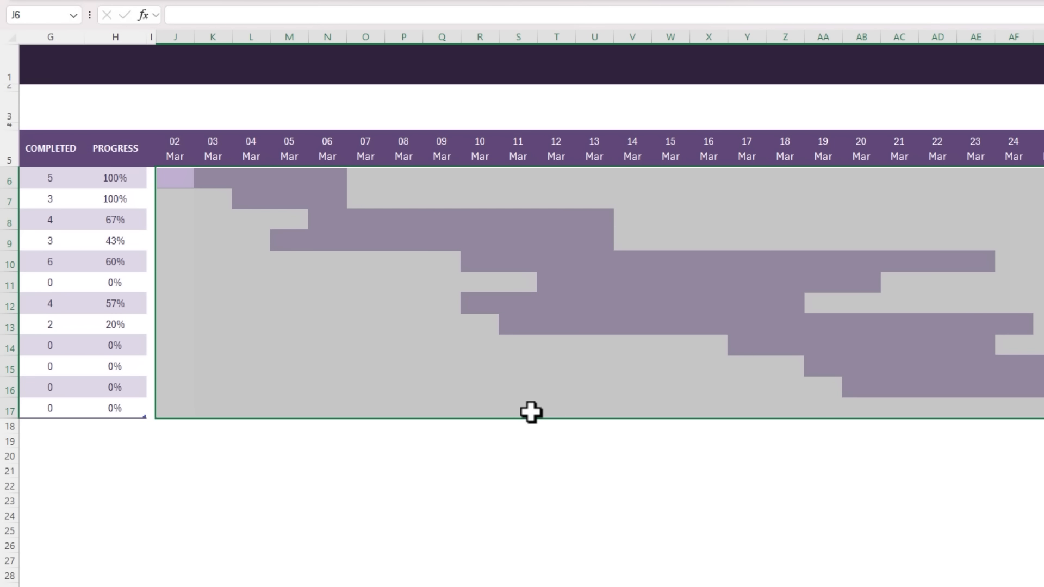
pyautogui.hscroll(-6, 531, 412)
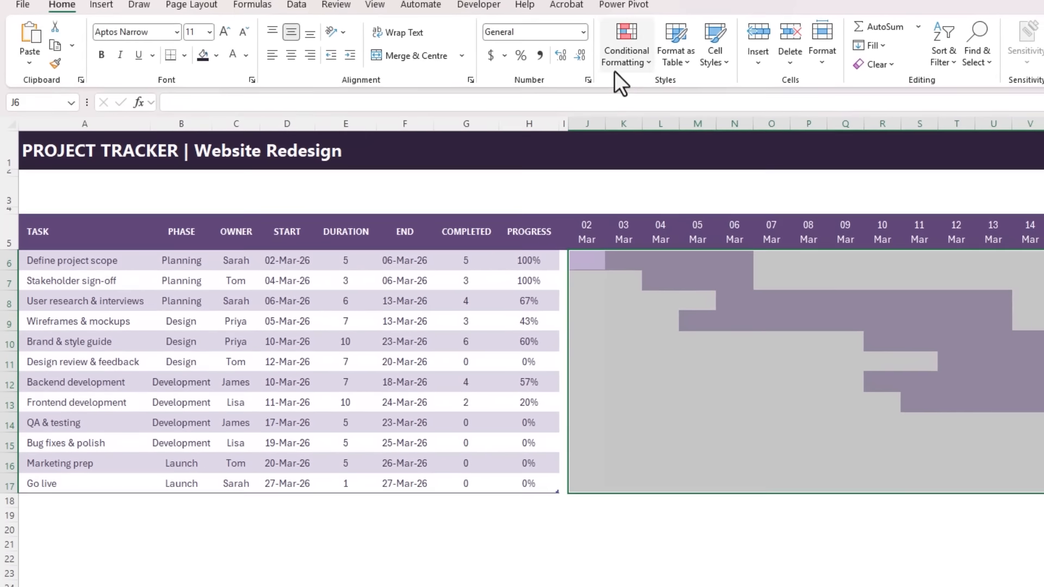
# Step: Create a second formula-based conditional formatting rule for the same chart grid
pyautogui.click(614, 72)
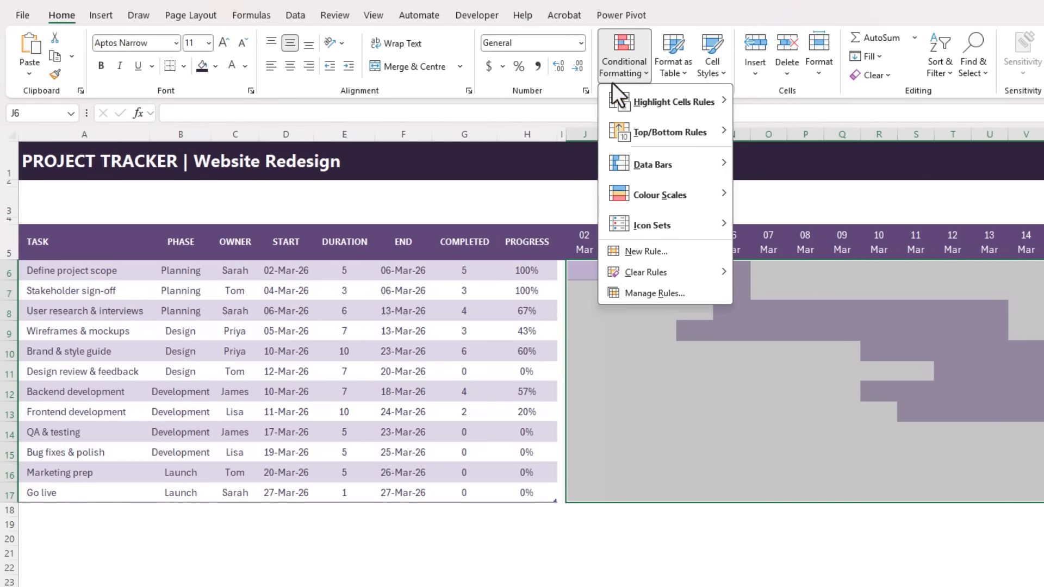
pyautogui.click(617, 252)
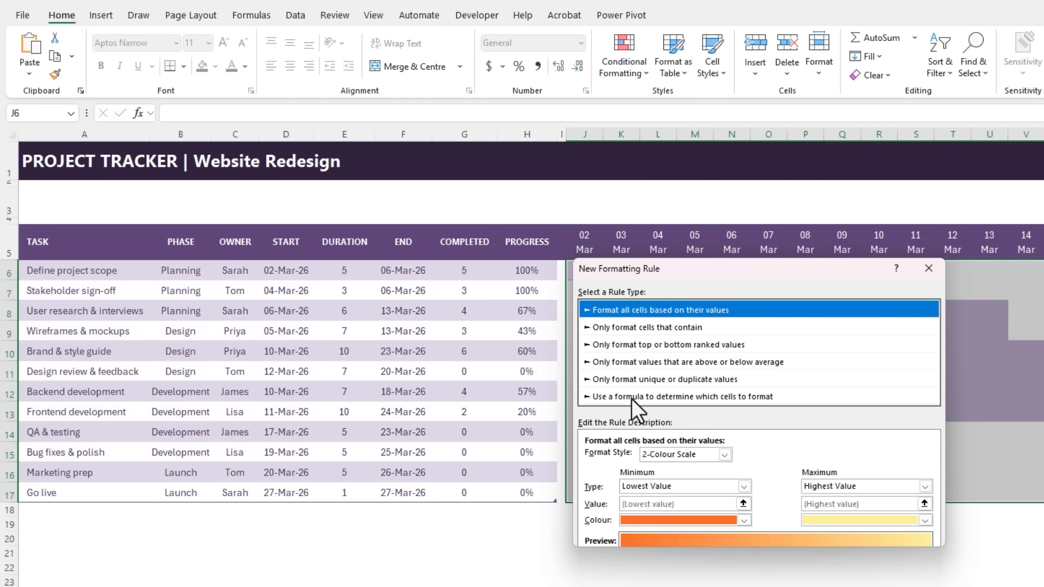
pyautogui.click(631, 397)
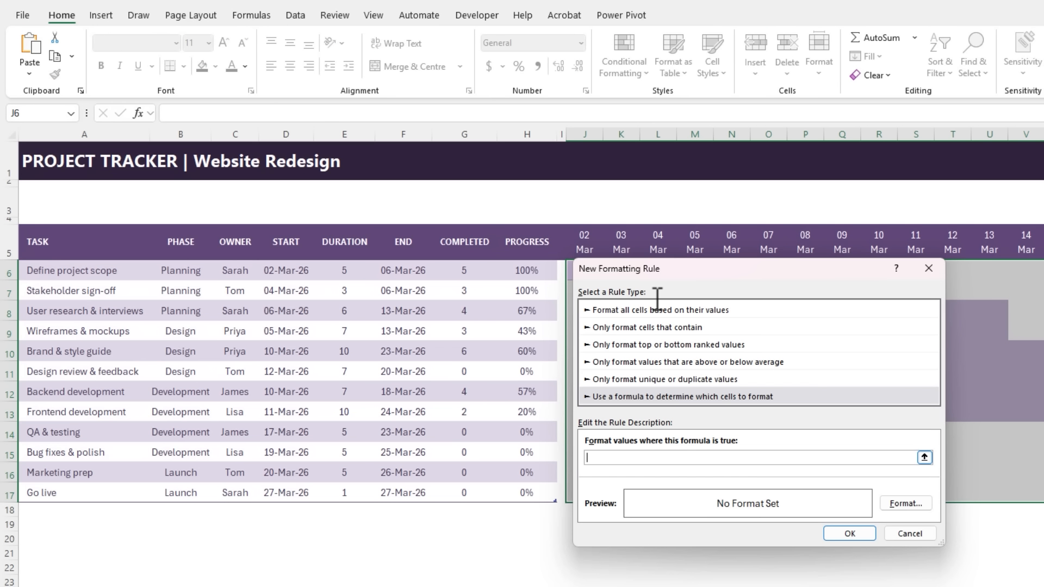
# Step: Begin the second rule's formula with the start-date condition =AND(J$5>=$D6
pyautogui.write('=AND(')
pyautogui.click(587, 246)
pyautogui.press('F4')
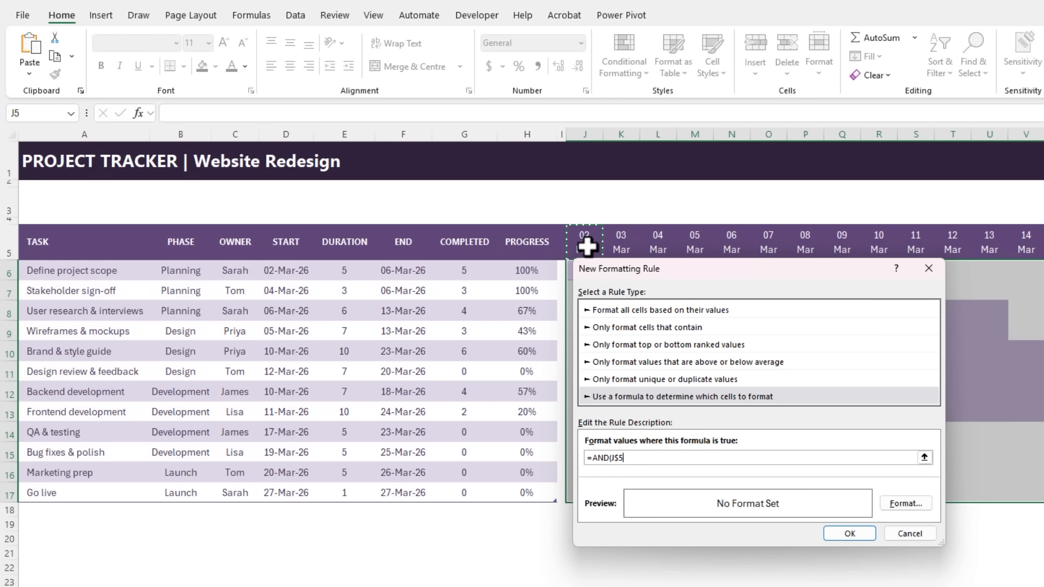
pyautogui.write('>=')
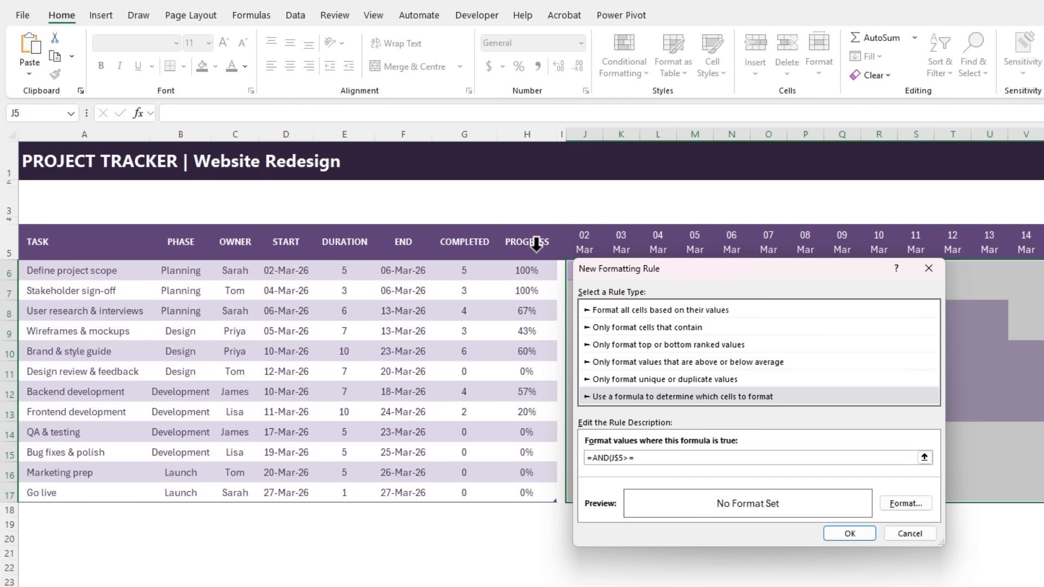
pyautogui.click(286, 270)
pyautogui.press('F4')
pyautogui.press('F4')
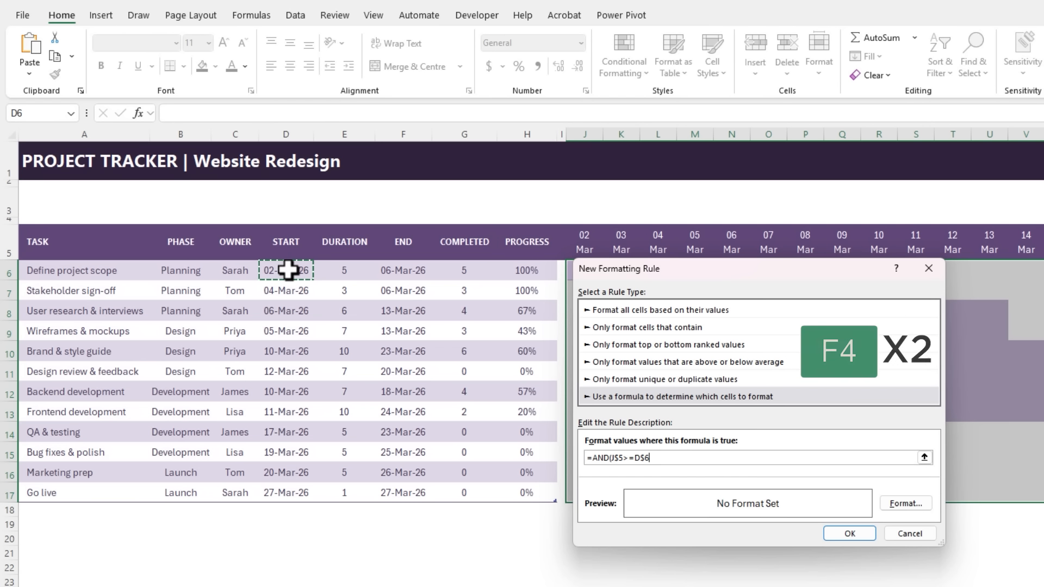
# Step: Extend the second rule's formula with a further comparison starting J$5<=
pyautogui.write(',')
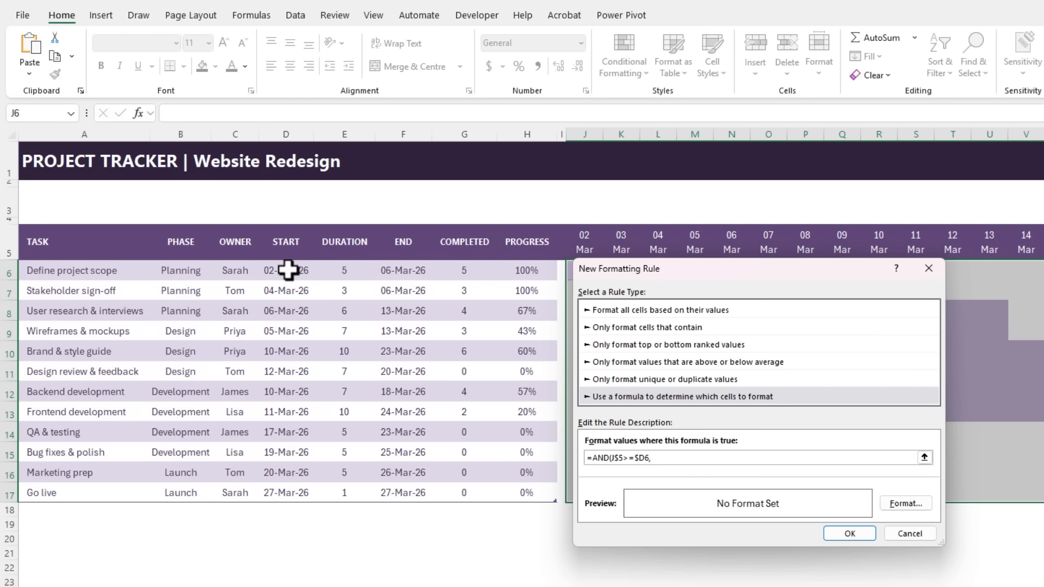
pyautogui.click(584, 242)
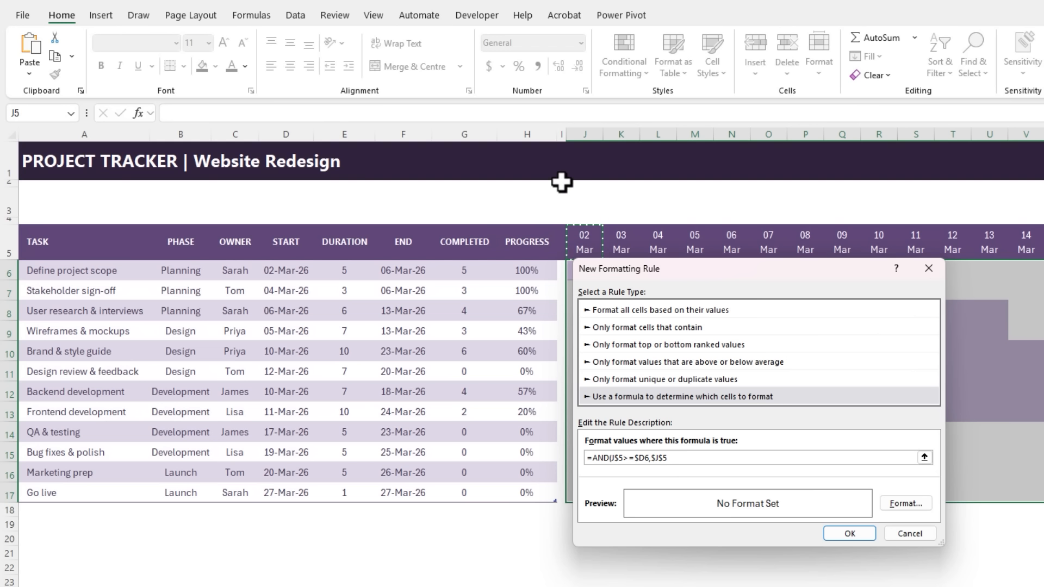
pyautogui.press('F4')
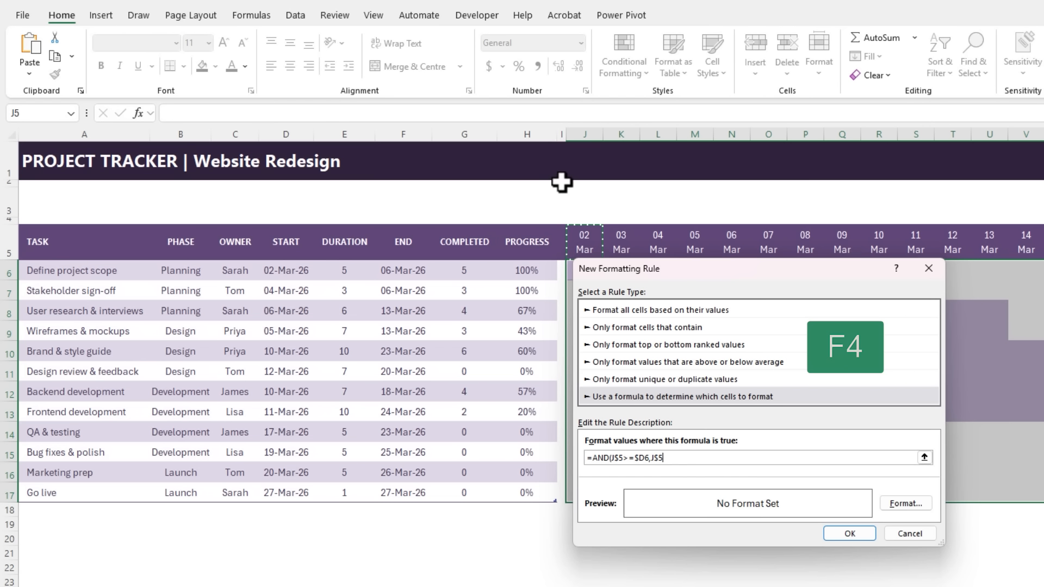
pyautogui.write(',')
pyautogui.press('BackSpace')
pyautogui.write('<=')
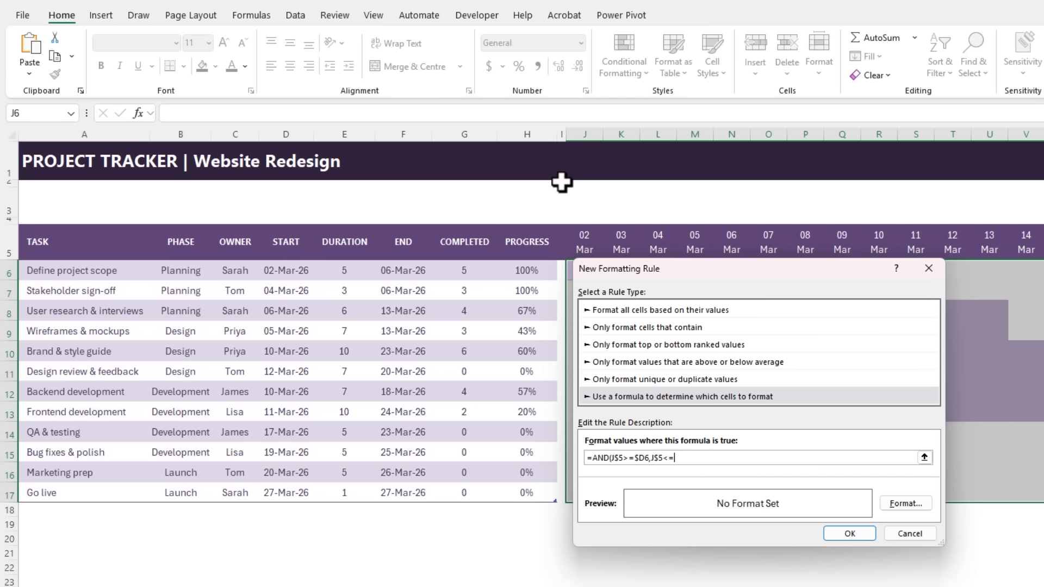
# Step: Enter WORKDAY.INTL($D6-1,$G6,1) as the comparison's upper limit, so it is based on the task's completed days
pyautogui.write('WORKDAY.INTL(')
pyautogui.click(299, 269)
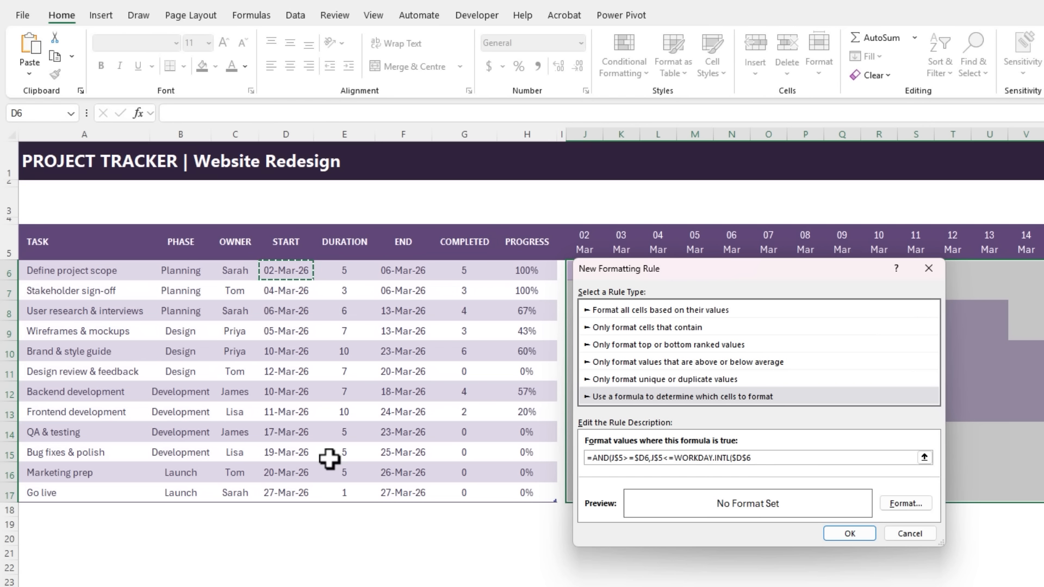
pyautogui.press('F4')
pyautogui.press('F4')
pyautogui.write('-1,')
pyautogui.click(464, 275)
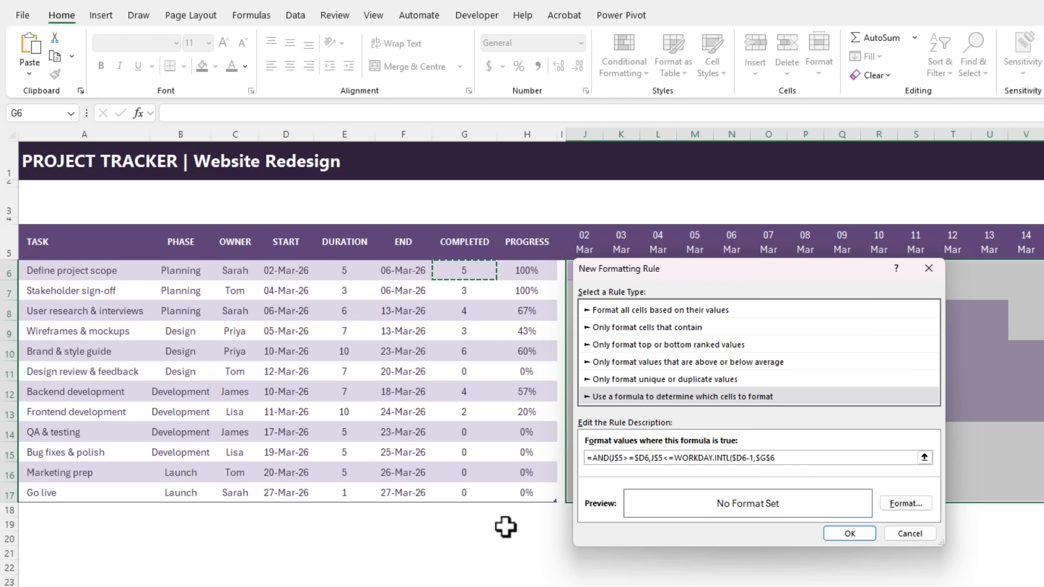
pyautogui.press('F4')
pyautogui.press('F4')
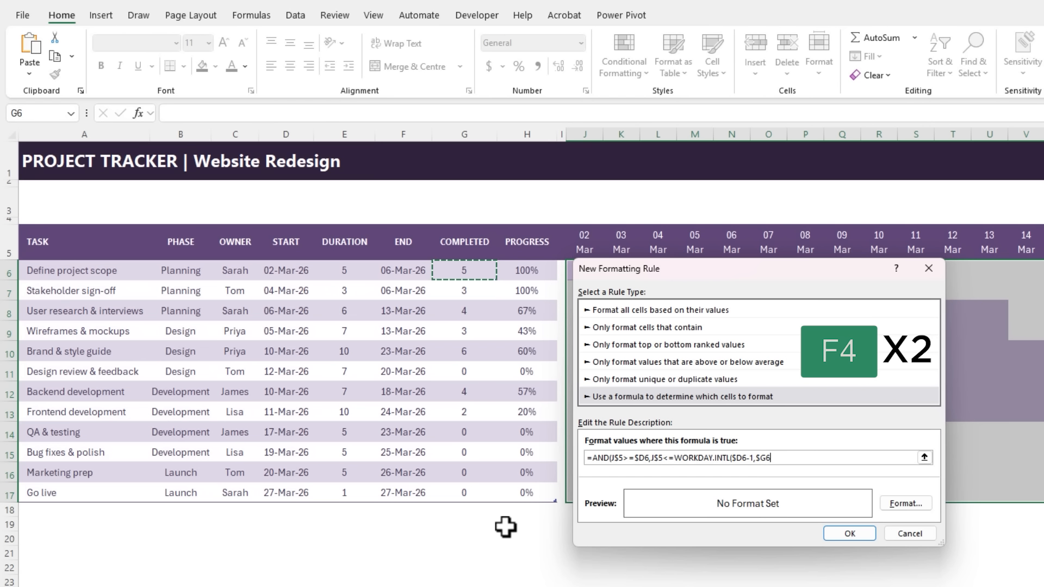
pyautogui.write(',1')
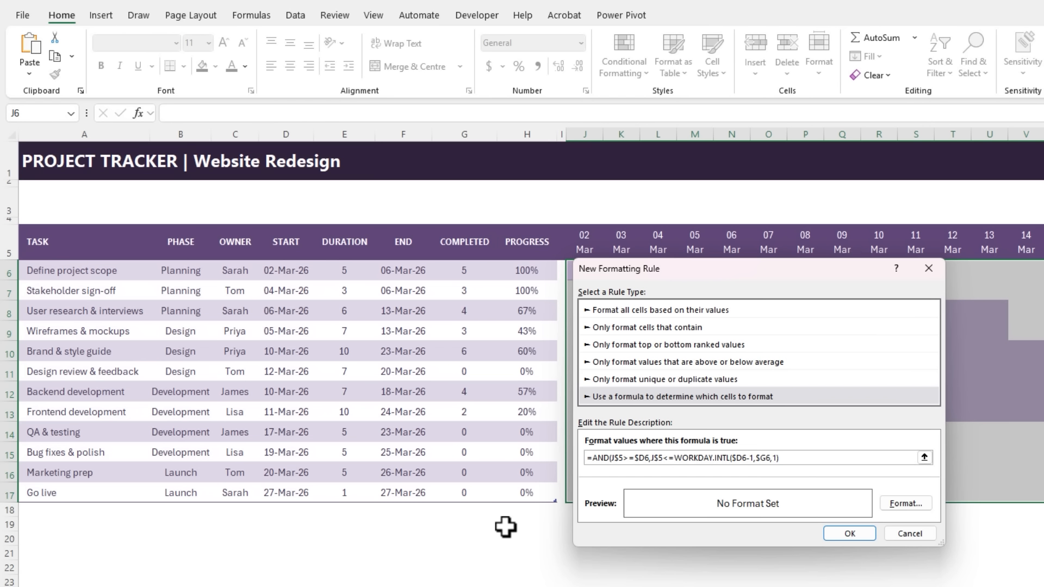
# Step: Give the completed-days rule a medium purple fill and apply it to the chart grid
pyautogui.click(889, 502)
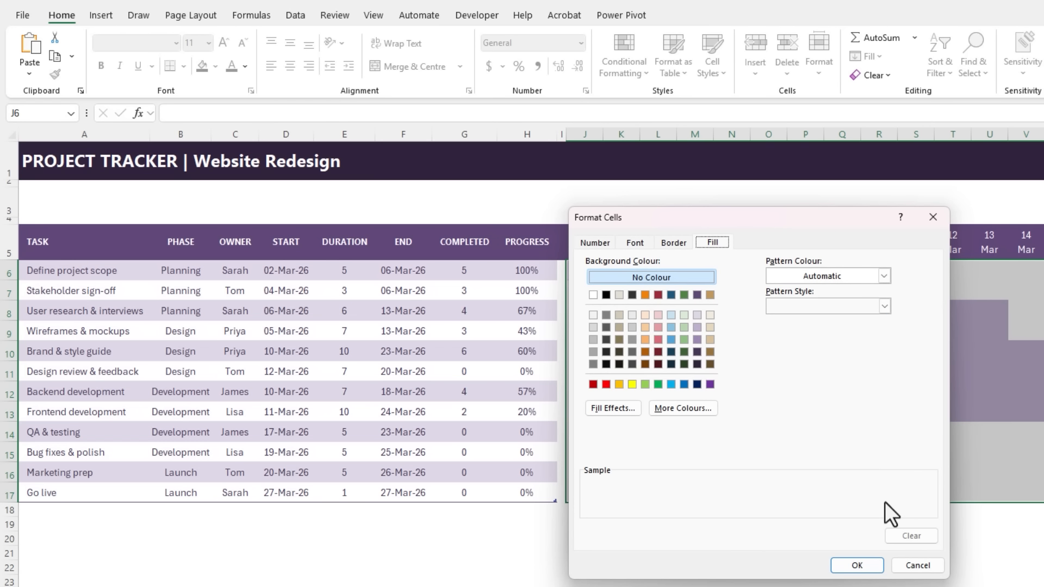
pyautogui.click(697, 340)
pyautogui.click(855, 566)
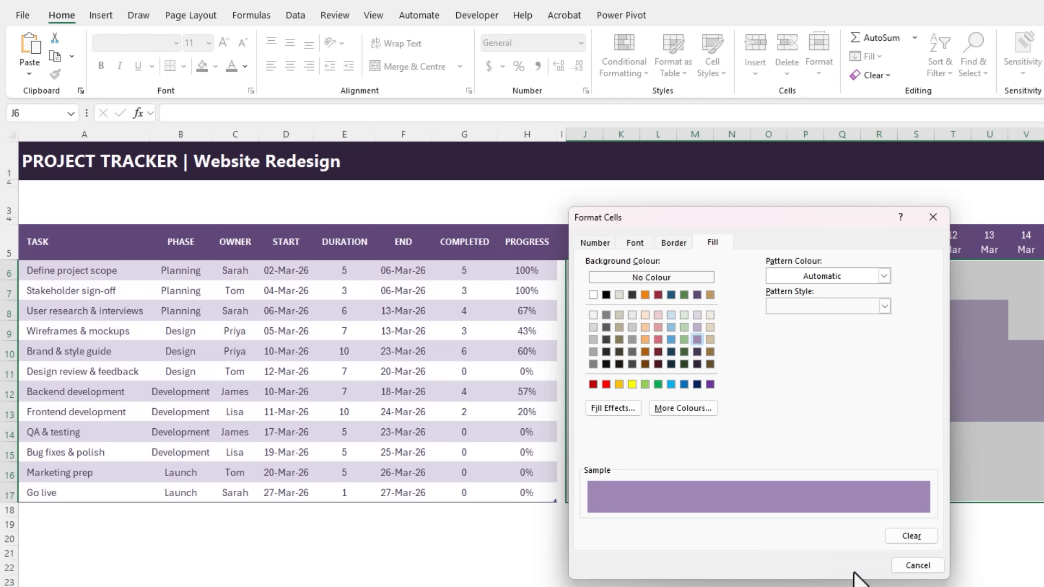
pyautogui.click(851, 534)
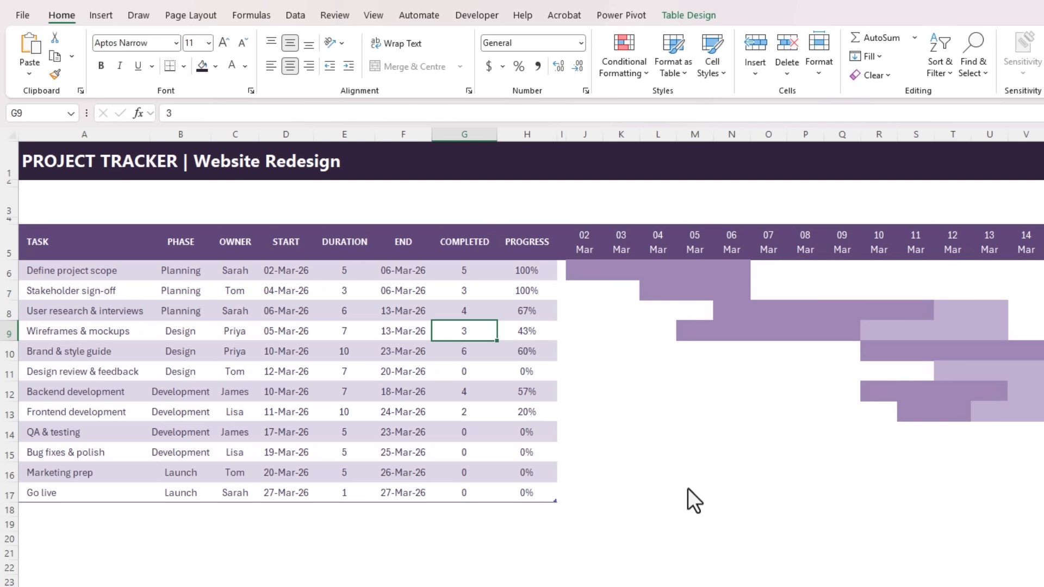
# Step: Test the progress bars with 7 completed days for Wireframes & mockups and 8 for Brand & style guide, and undo both changes
pyautogui.write('7')
pyautogui.press('Return')
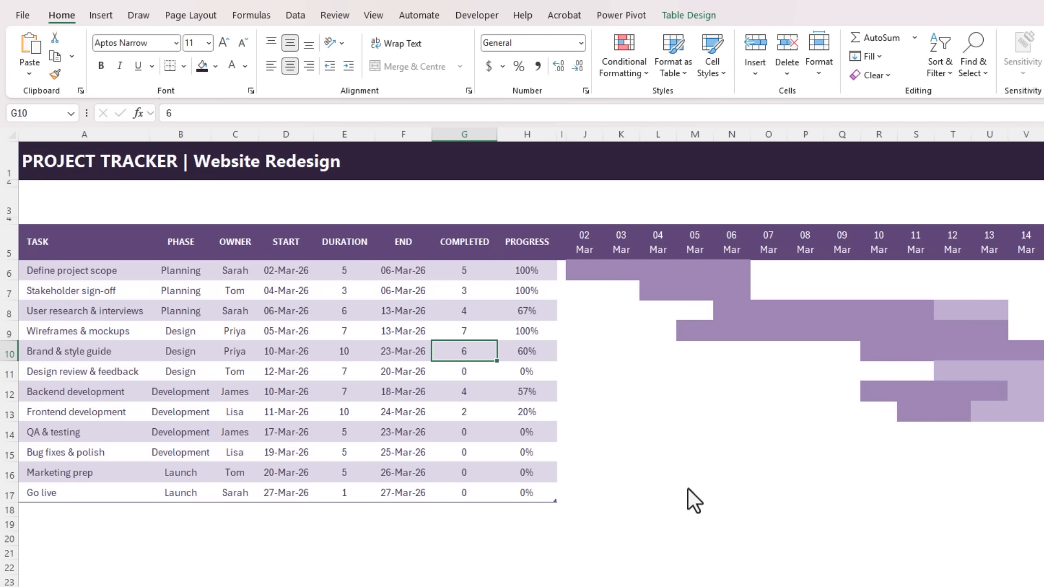
pyautogui.write('8')
pyautogui.press('Return')
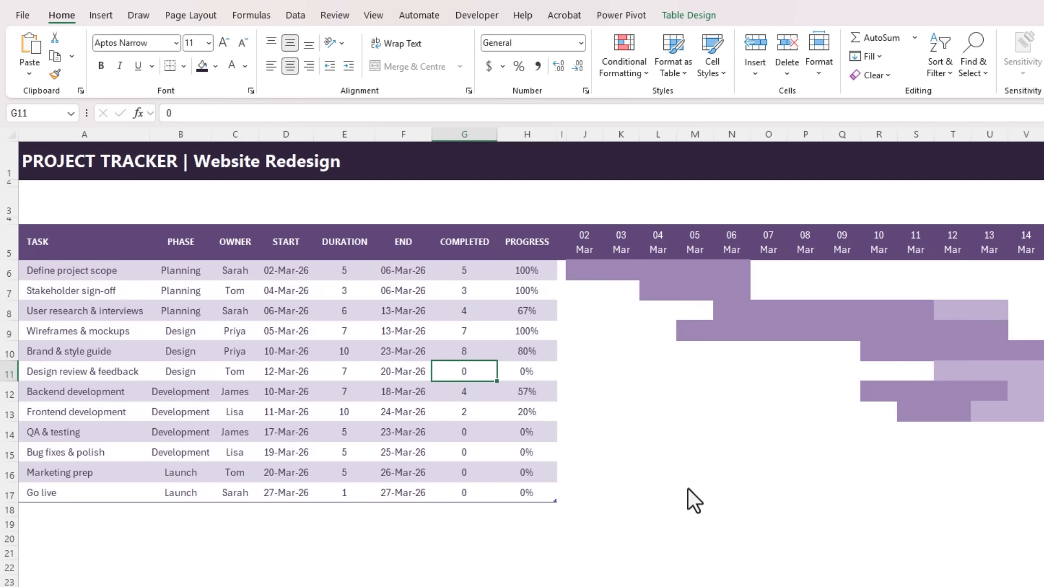
pyautogui.hotkey('ctrl', 'z')
pyautogui.hotkey('ctrl', 'z')
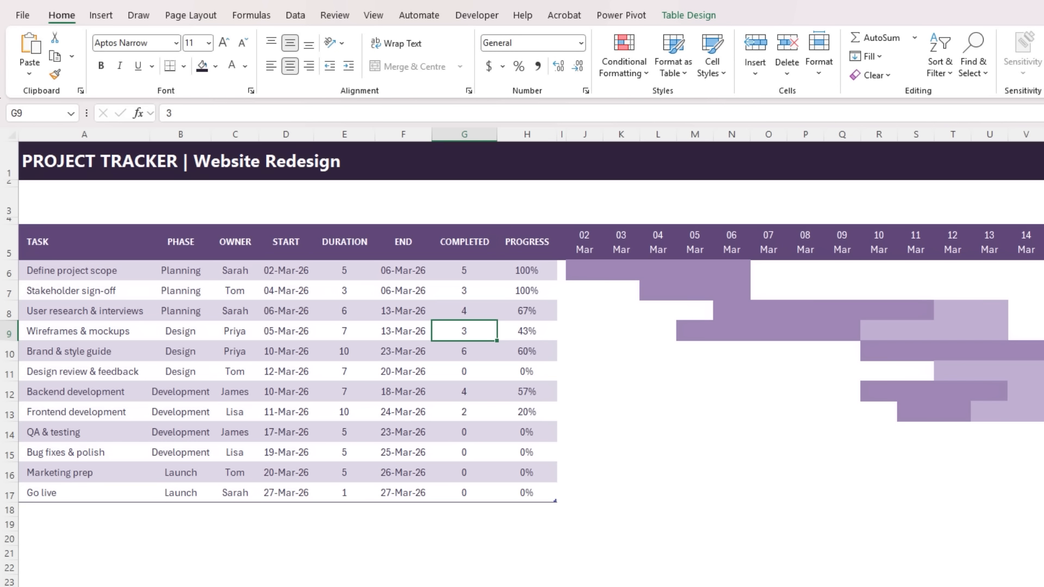
# Step: Create a third formula-based conditional formatting rule for the chart grid J6:AI17
pyautogui.click(596, 279)
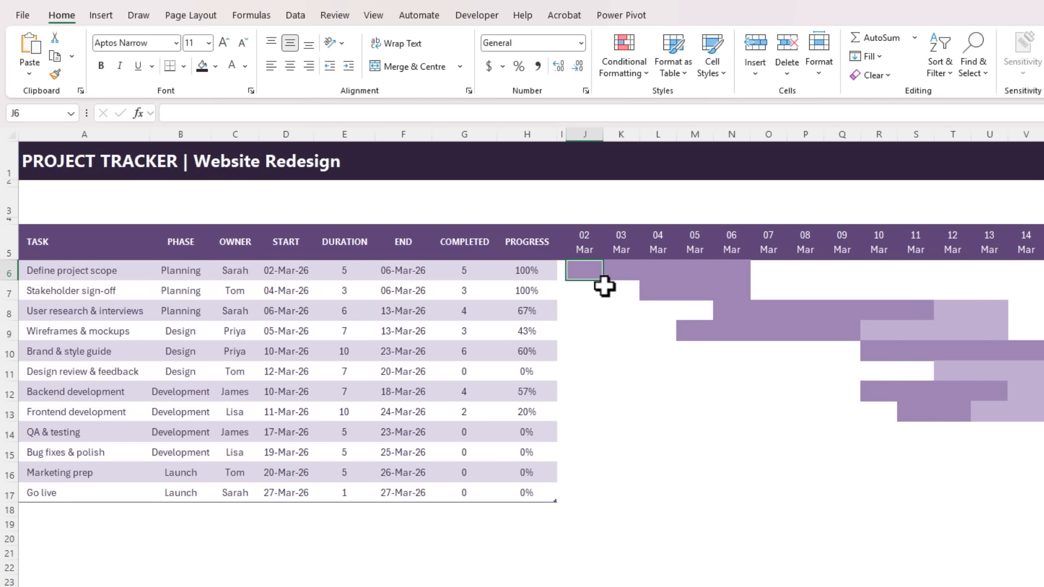
pyautogui.hscroll(3, 850, 434)
pyautogui.keyDown('shift'); pyautogui.click(944, 492); pyautogui.keyUp('shift')
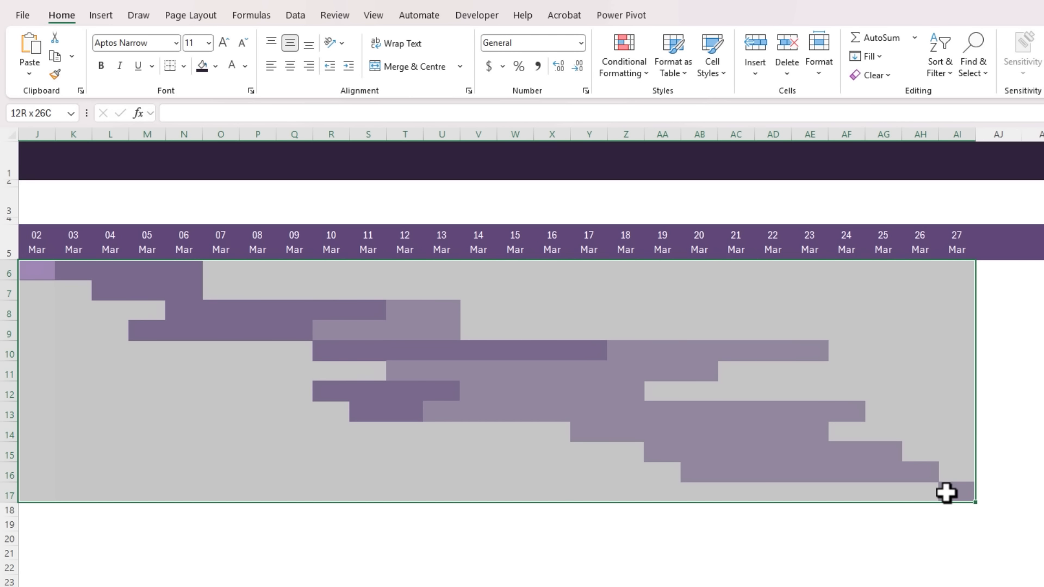
pyautogui.hscroll(-3, 946, 492)
pyautogui.click(621, 70)
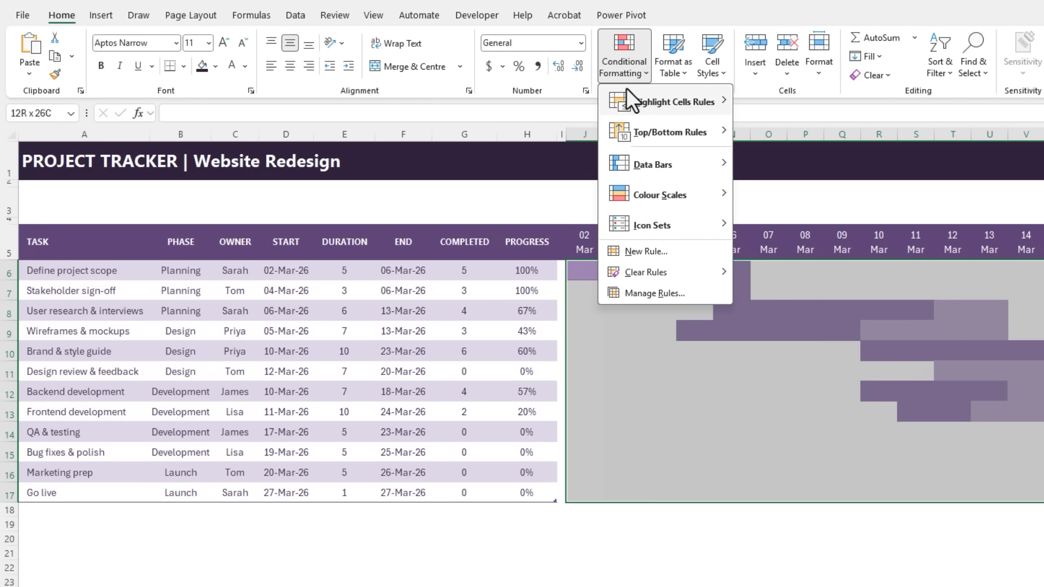
pyautogui.click(668, 250)
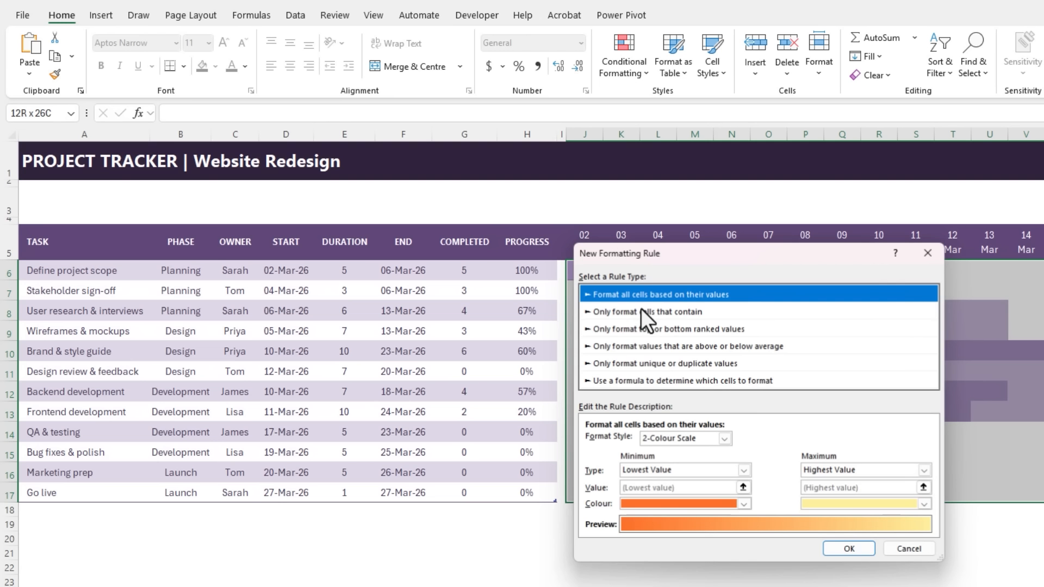
pyautogui.click(609, 381)
pyautogui.click(613, 441)
# Step: Enter the rule formula =AND($H6=1,J$5>=$D6,J$5<=WORKDAY.INTL($D6-1,$G6,1)), pasting the copied date conditions after the 100% progress condition
pyautogui.write('=')
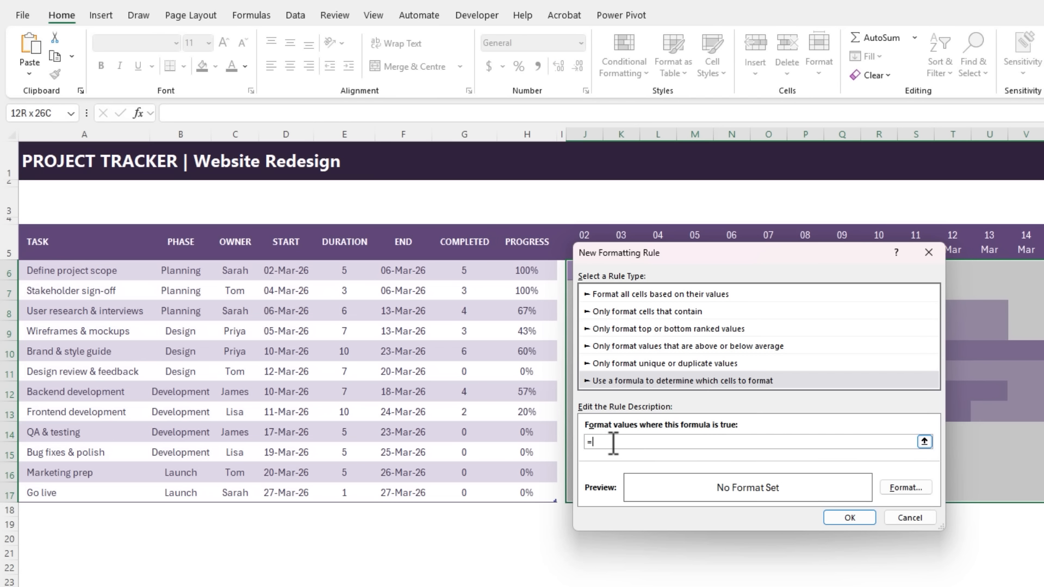
pyautogui.write('AND(')
pyautogui.click(538, 272)
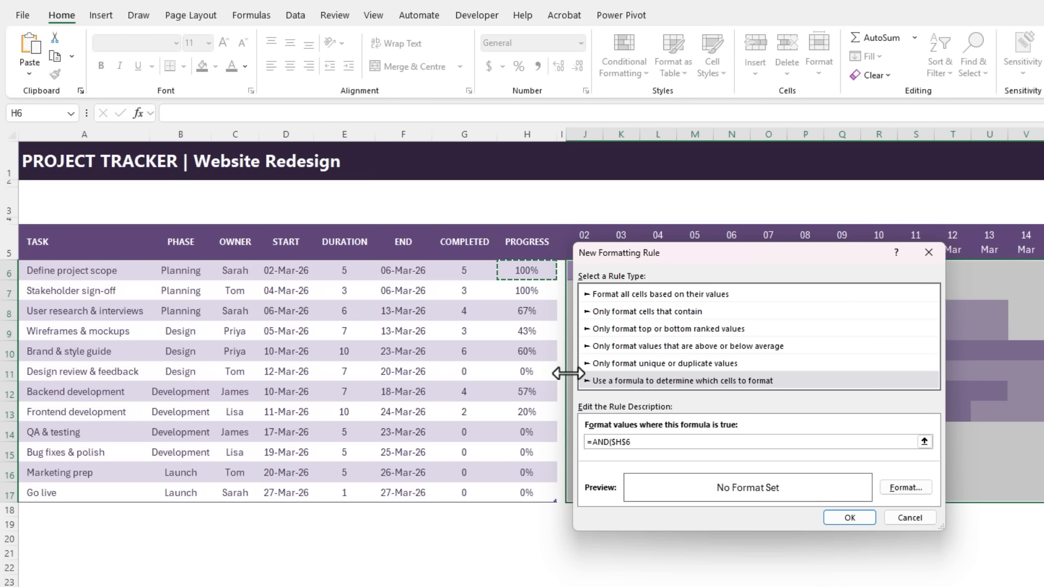
pyautogui.press('F4')
pyautogui.press('F4')
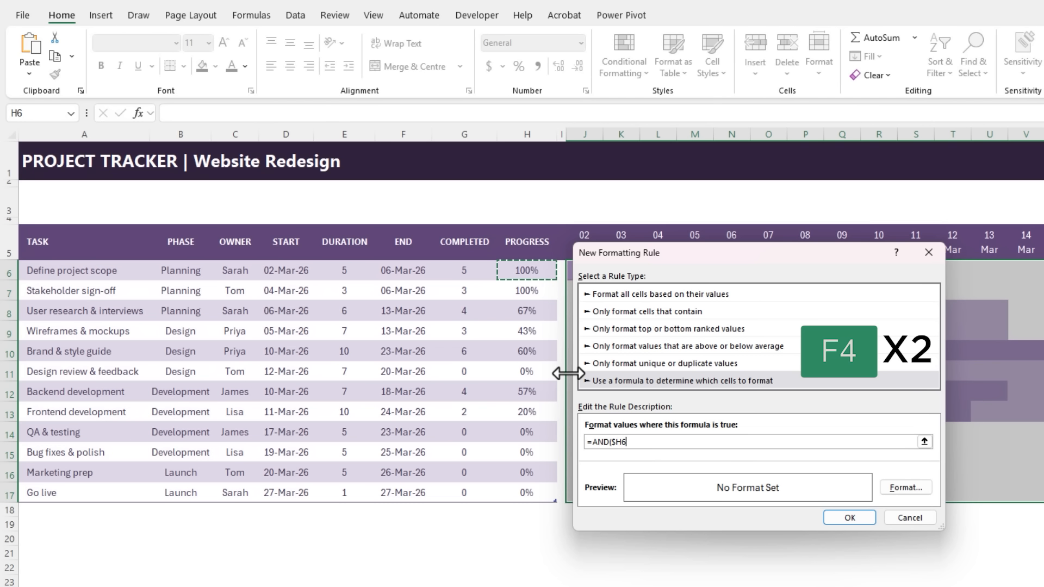
pyautogui.write('=1,')
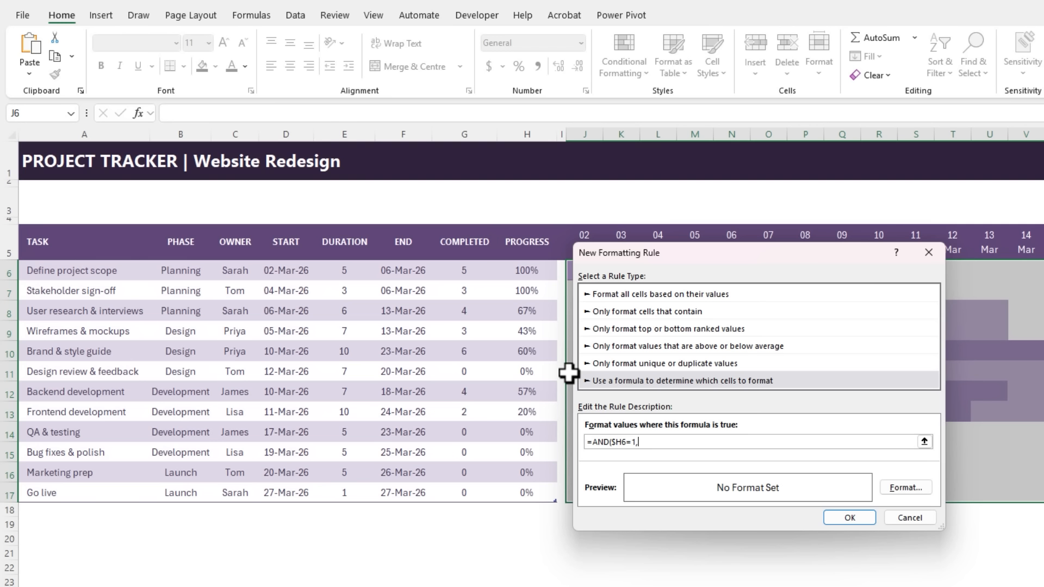
pyautogui.hotkey('ctrl', 'v')
pyautogui.hotkey('ctrl', 'v')
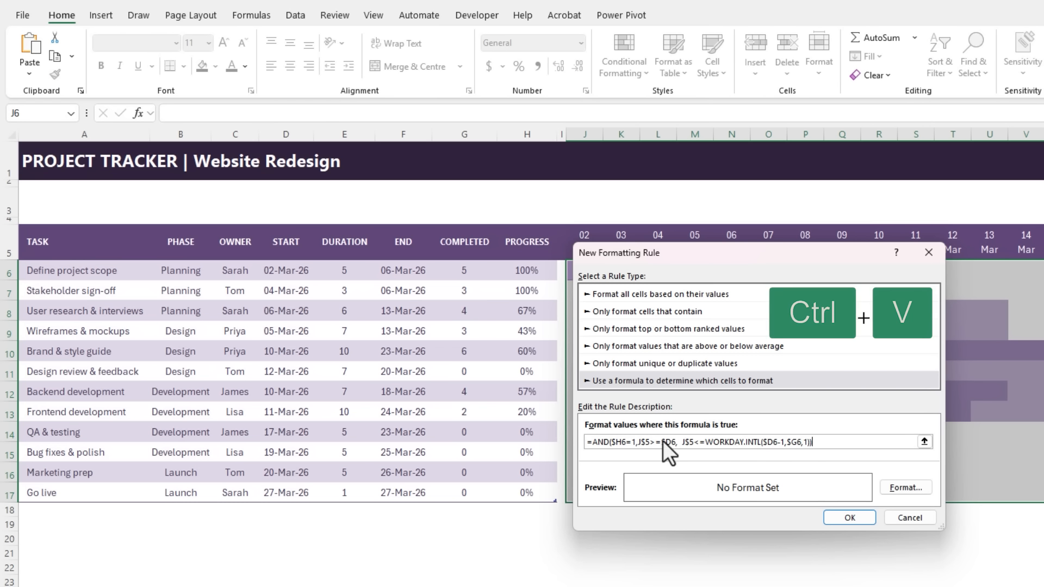
# Step: Give the fully completed tasks rule a light green fill and apply it
pyautogui.click(898, 487)
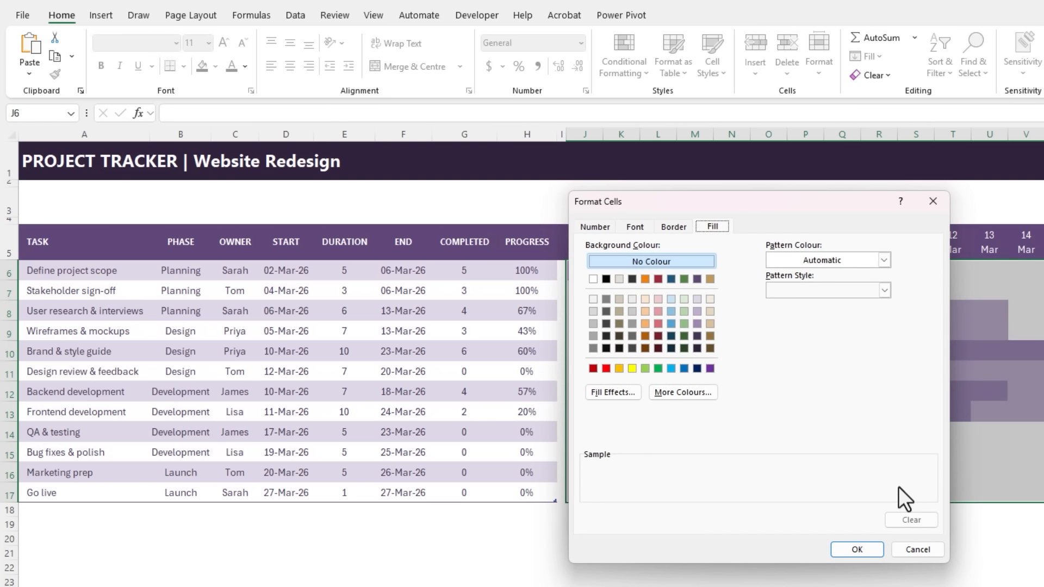
pyautogui.click(683, 311)
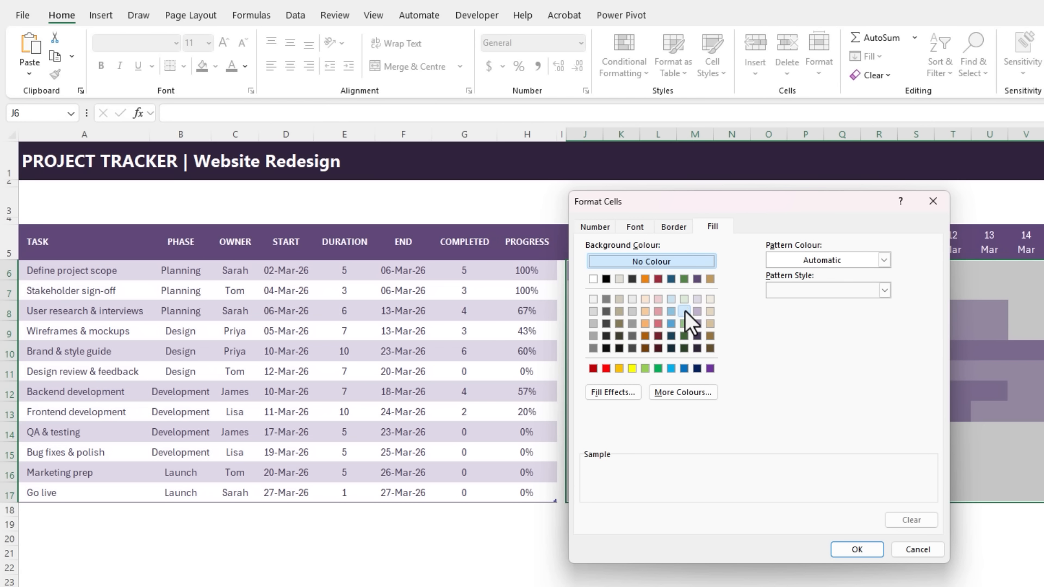
pyautogui.click(842, 550)
pyautogui.click(836, 520)
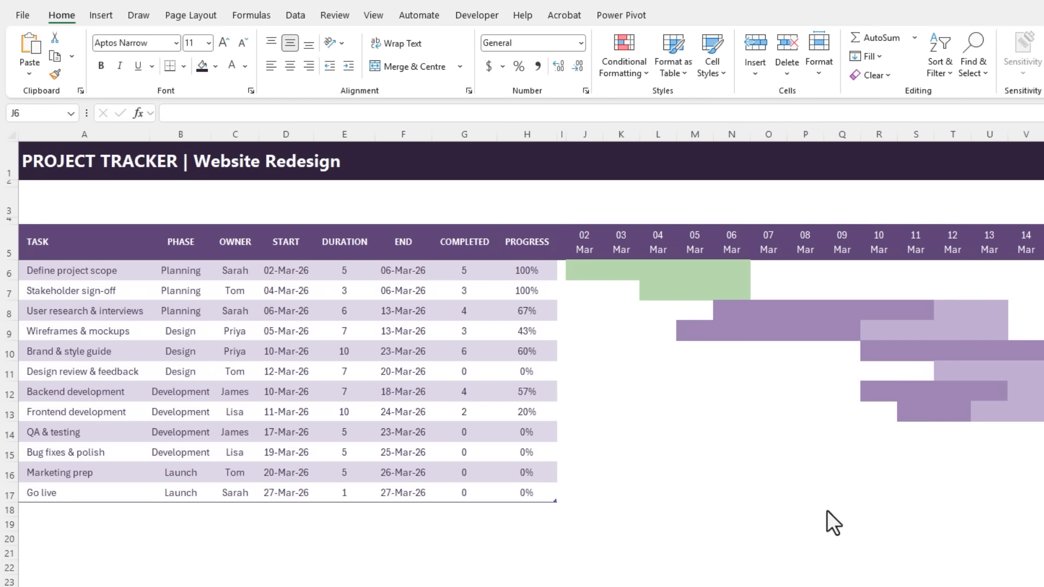
# Step: Add white top, inner horizontal and bottom borders to the chart grid J6:AI17 and repeat them on the Progress values H6:H17
pyautogui.moveTo(583, 270); pyautogui.dragTo(740, 294)
pyautogui.hotkey('ctrl', 'shift', 'End')
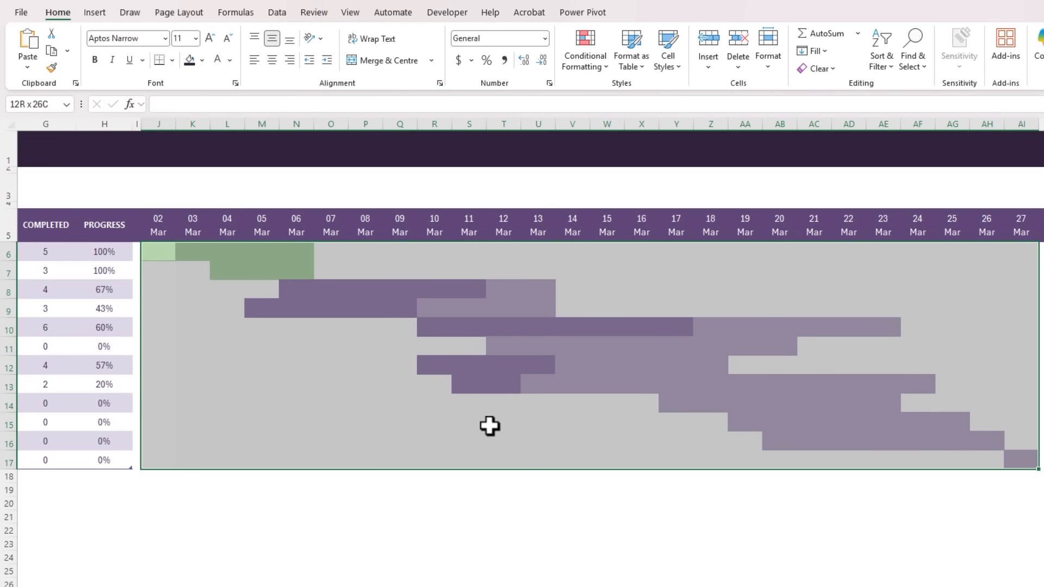
pyautogui.hscroll(-3, 489, 426)
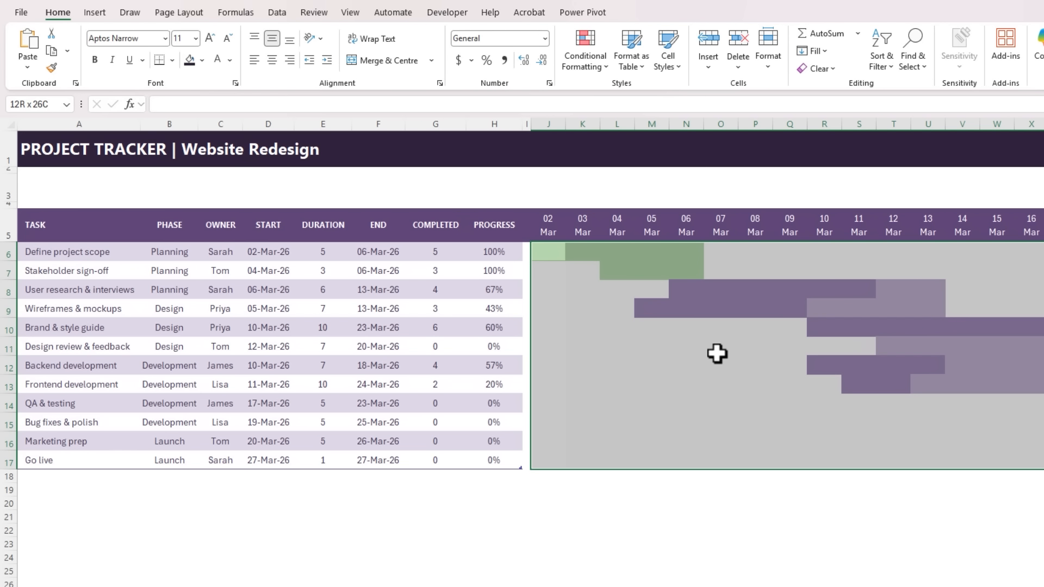
pyautogui.hotkey('ctrl', '1')
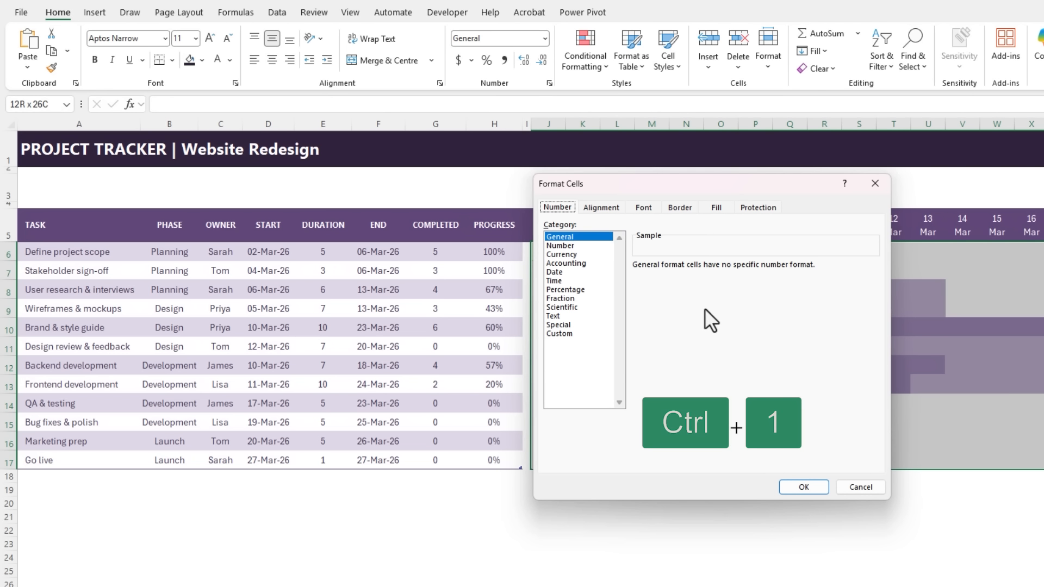
pyautogui.click(679, 208)
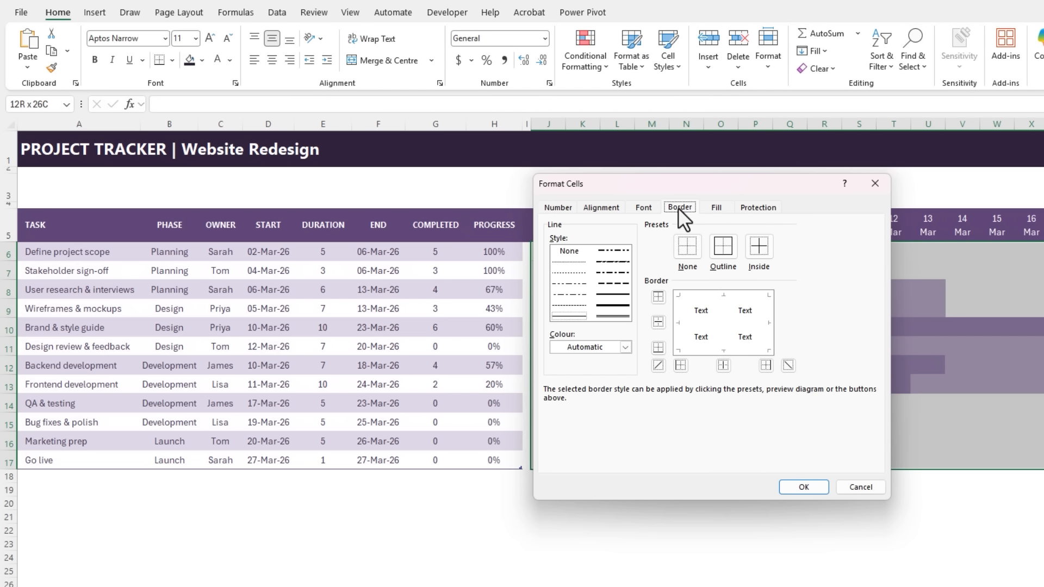
pyautogui.click(625, 347)
pyautogui.click(564, 399)
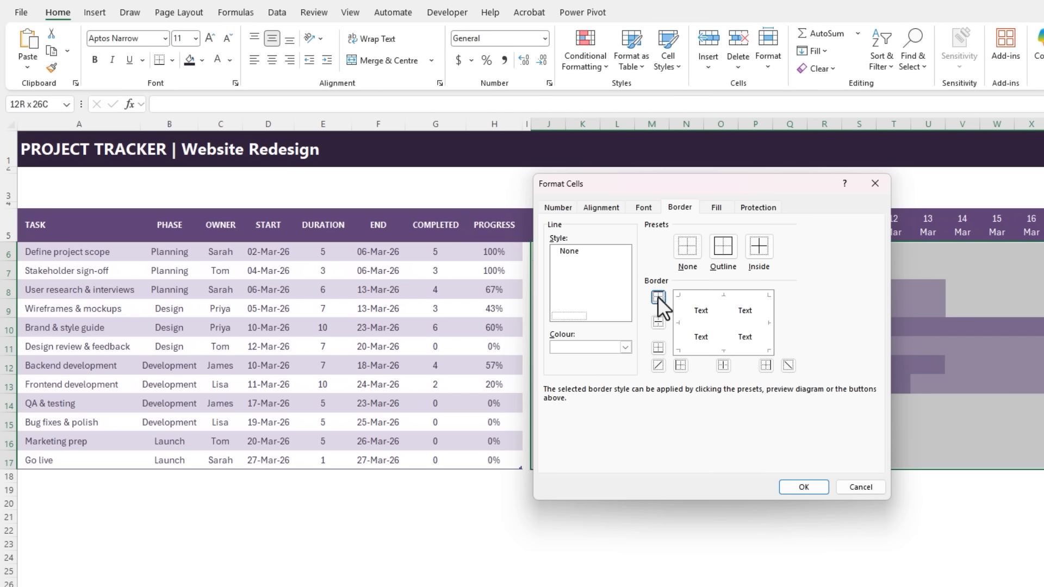
pyautogui.click(658, 297)
pyautogui.click(658, 322)
pyautogui.click(658, 347)
pyautogui.click(799, 487)
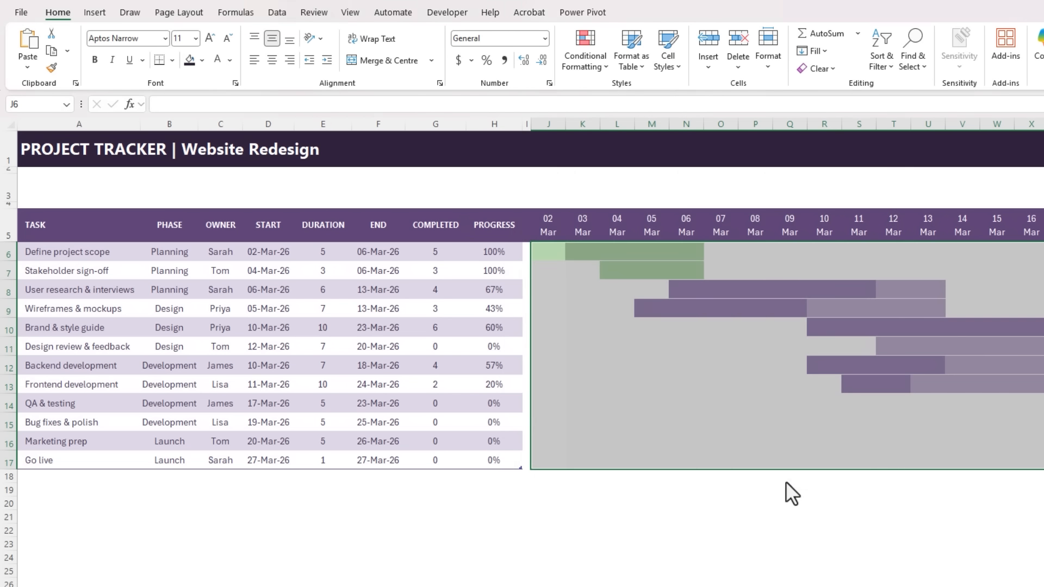
pyautogui.moveTo(494, 251); pyautogui.dragTo(508, 458)
pyautogui.press('F4')
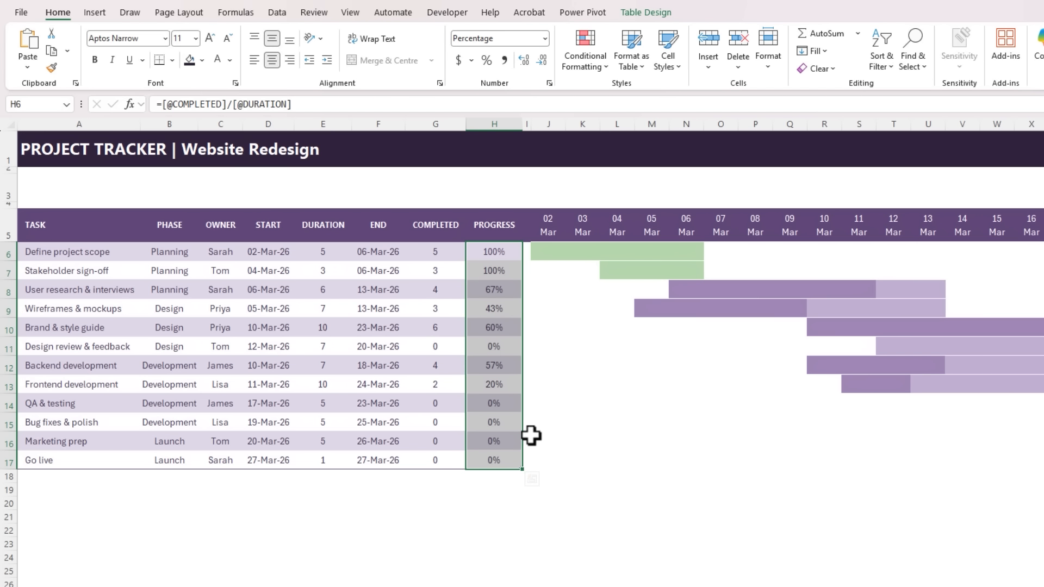
# Step: Create a fourth formula-based conditional formatting rule for the chart grid J6:AI17, this one for weekends
pyautogui.click(549, 253)
pyautogui.hscroll(3, 906, 461)
pyautogui.keyDown('shift'); pyautogui.click(892, 459); pyautogui.keyUp('shift')
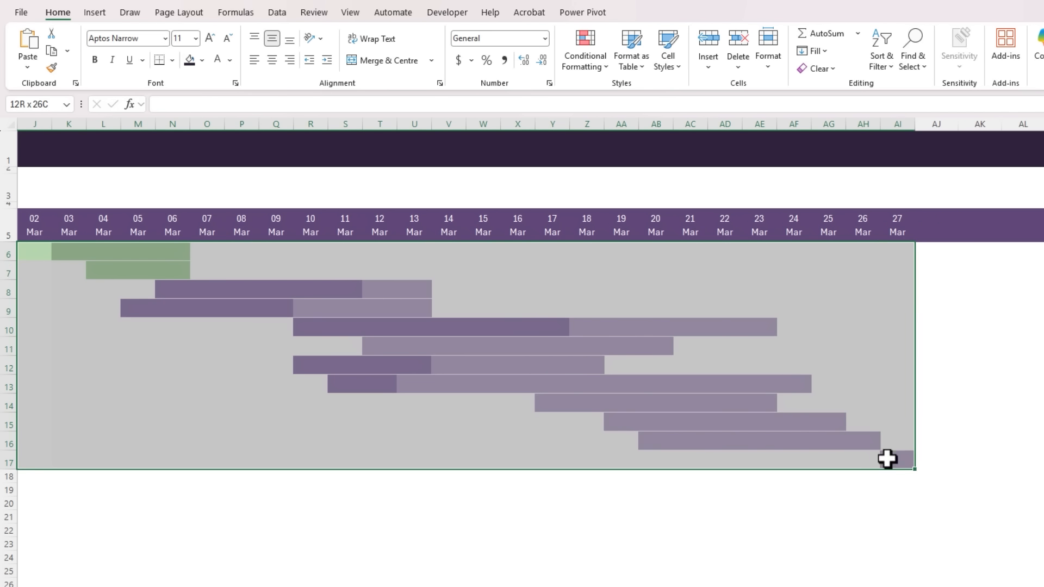
pyautogui.hscroll(-3, 497, 423)
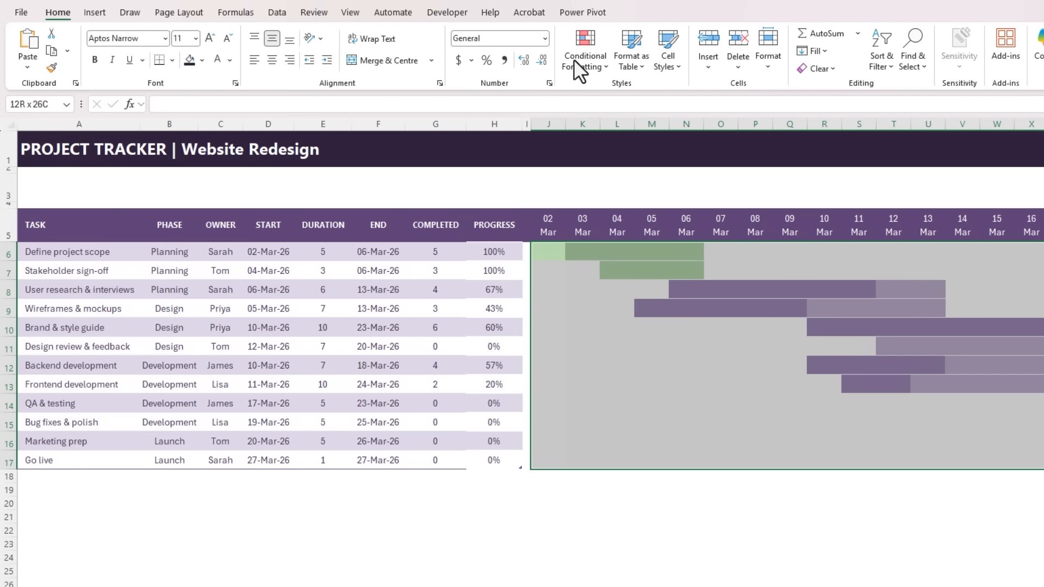
pyautogui.click(573, 59)
pyautogui.click(598, 234)
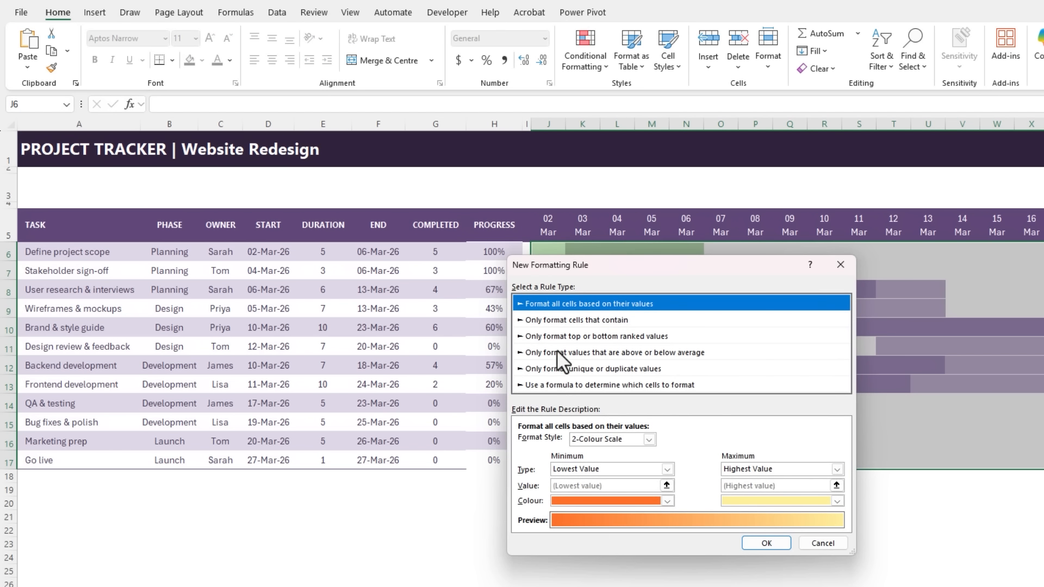
pyautogui.click(537, 384)
pyautogui.click(539, 441)
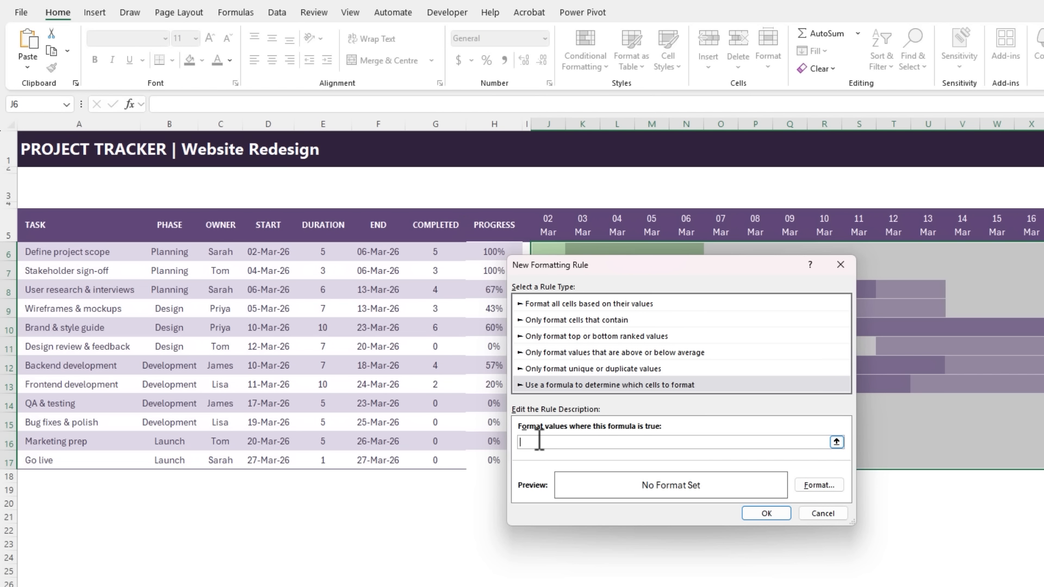
# Step: Enter the weekend rule's formula as =WEEKDAY(J$5,2)>=6
pyautogui.write('=WEEKDAY(')
pyautogui.click(548, 227)
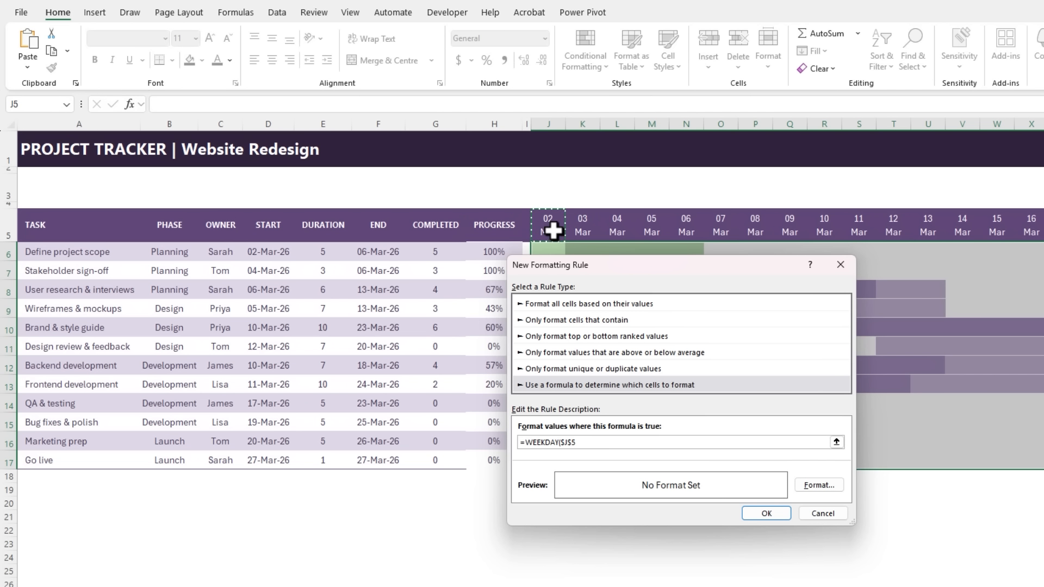
pyautogui.press('F4')
pyautogui.write(',2)>=6')
# Step: Give the weekend rule a light grey fill, apply it and deselect the chart grid
pyautogui.click(804, 485)
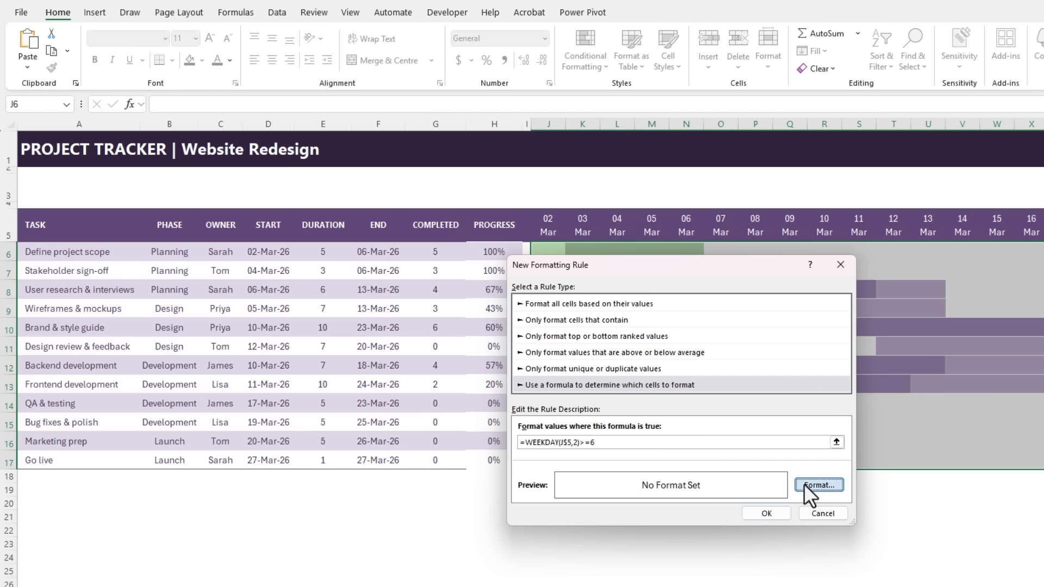
pyautogui.click(561, 309)
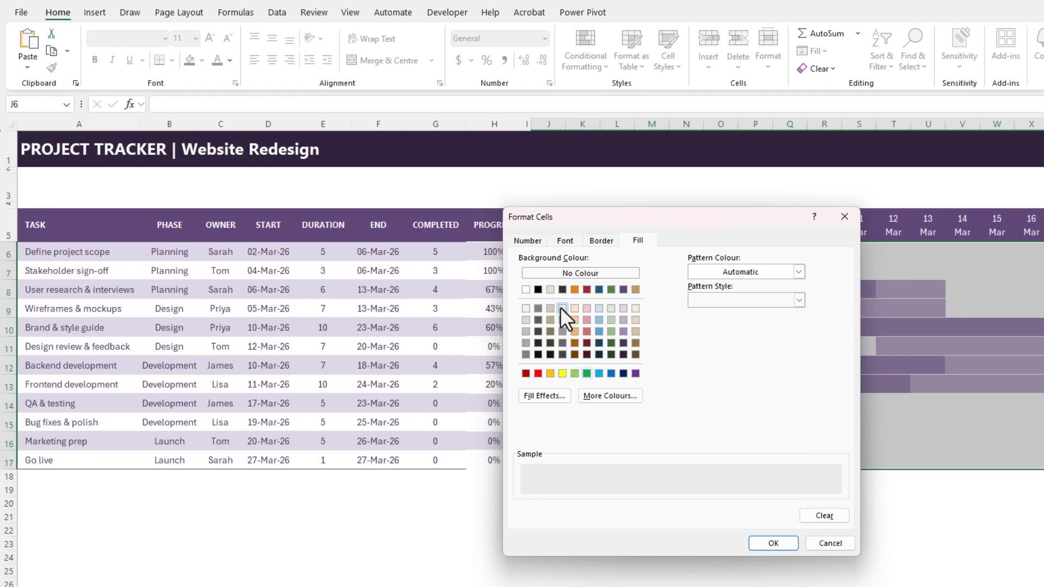
pyautogui.click(763, 541)
pyautogui.click(762, 514)
pyautogui.click(729, 488)
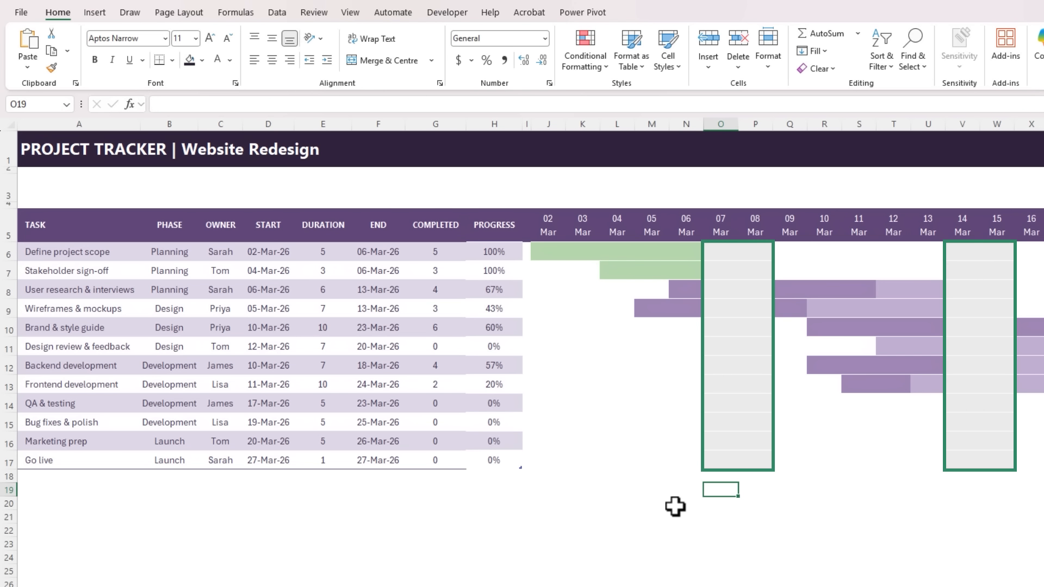
# Step: Create a formula-based conditional formatting rule for the chart's date headers in row 5, starting at J5
pyautogui.click(559, 217)
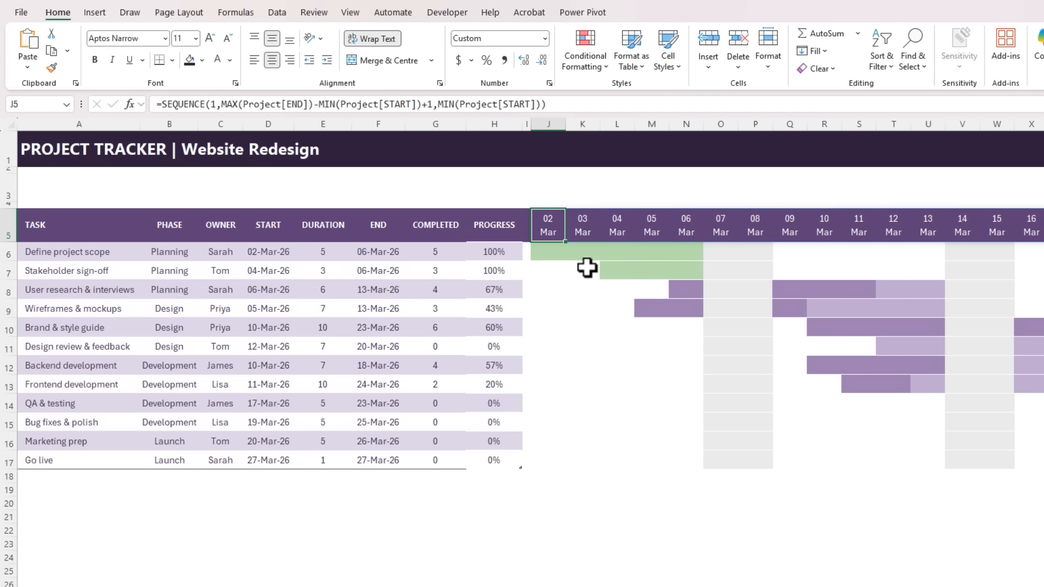
pyautogui.hotkey('ctrl', 'shift', 'Right')
pyautogui.click(588, 68)
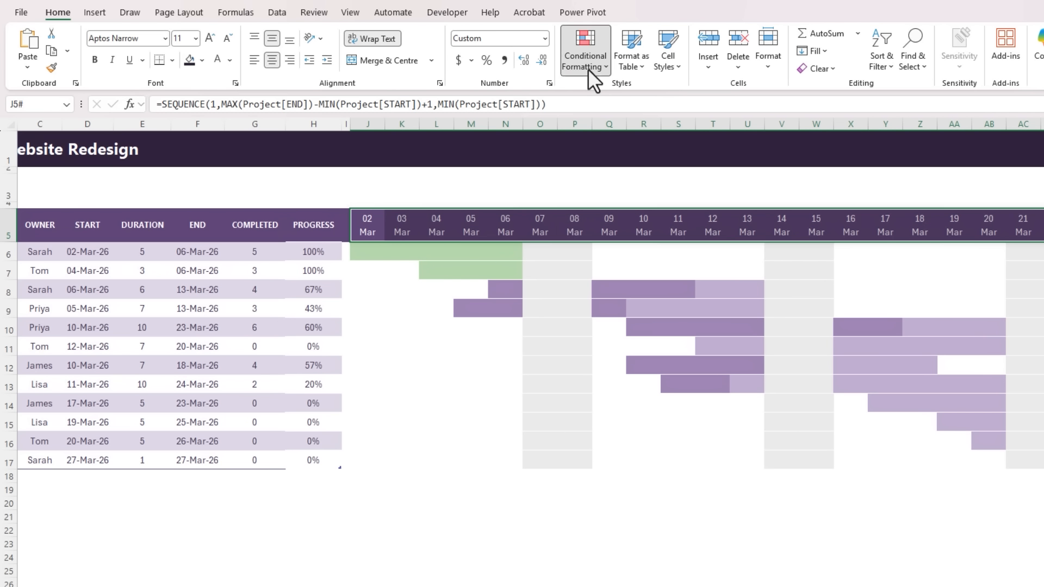
pyautogui.click(607, 229)
pyautogui.click(540, 370)
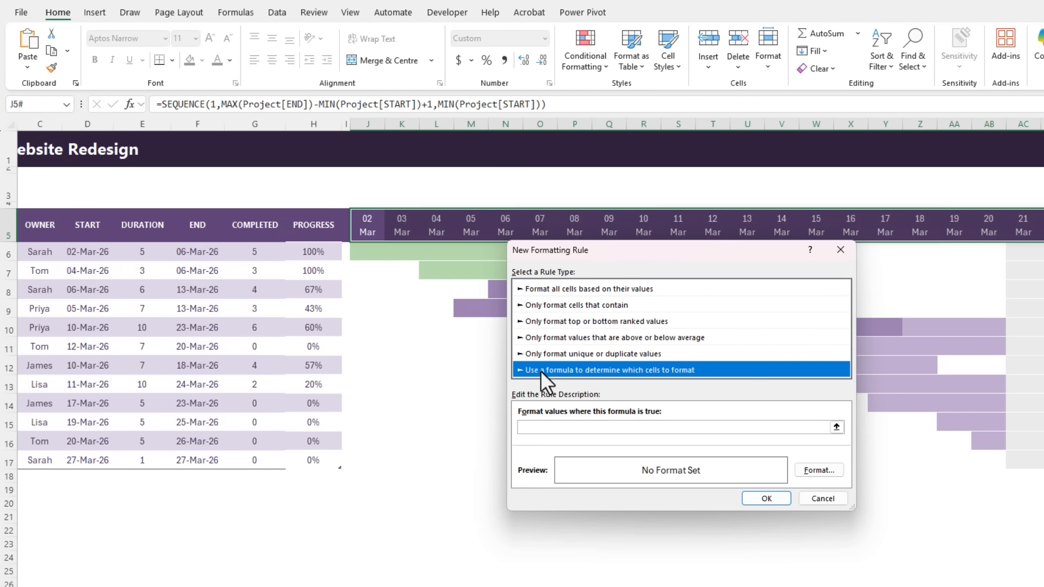
# Step: Enter the date header rule's formula as =J$5=TODAY()
pyautogui.click(544, 427)
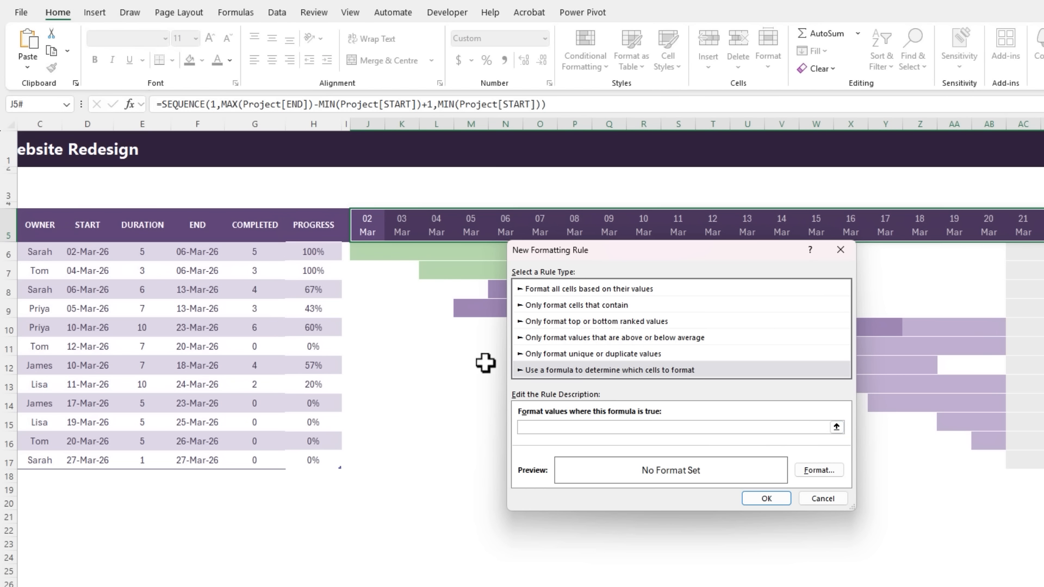
pyautogui.click(368, 223)
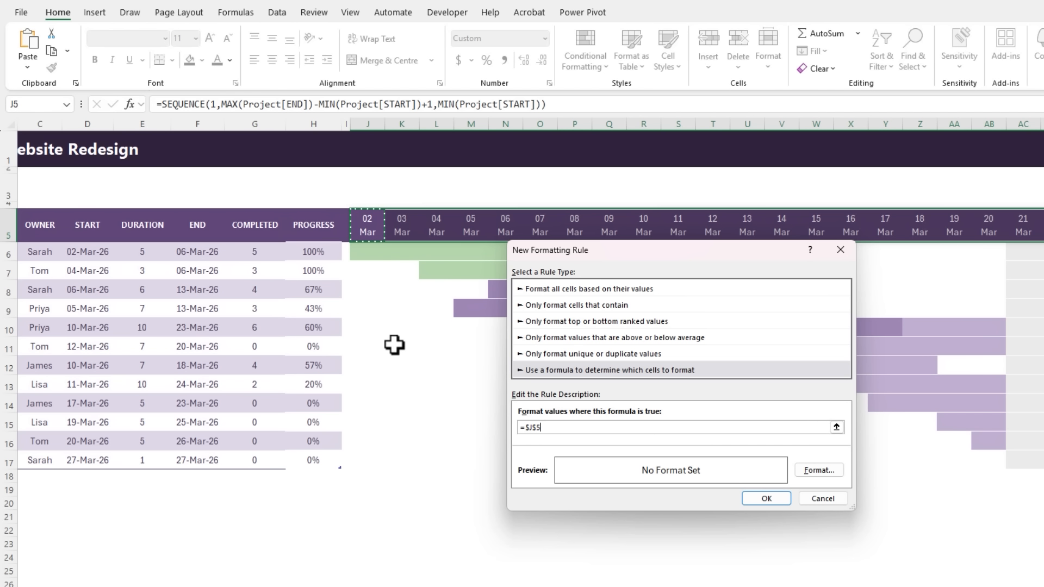
pyautogui.press('F4')
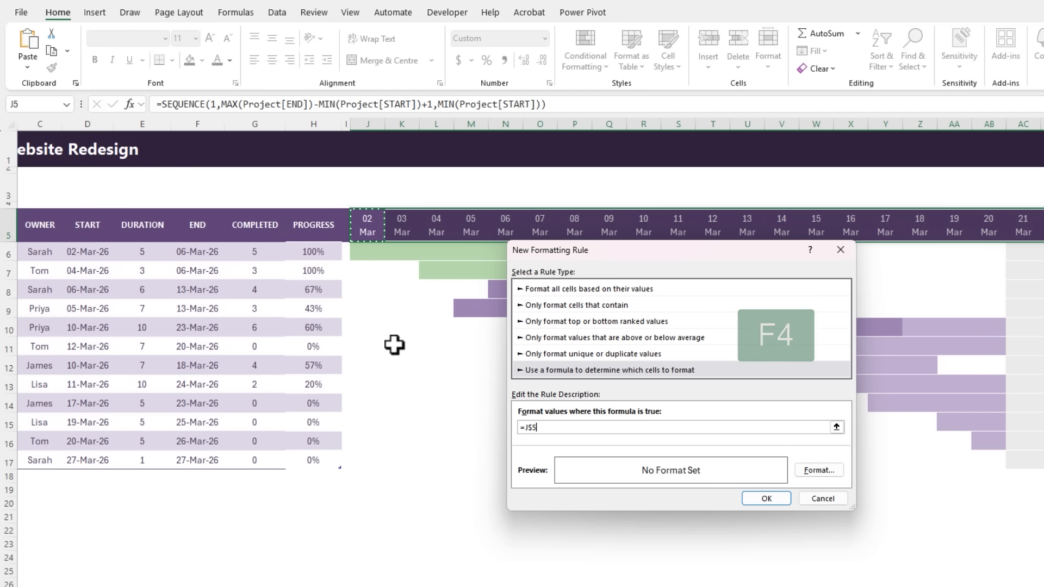
pyautogui.write(',')
pyautogui.write('TODAY(')
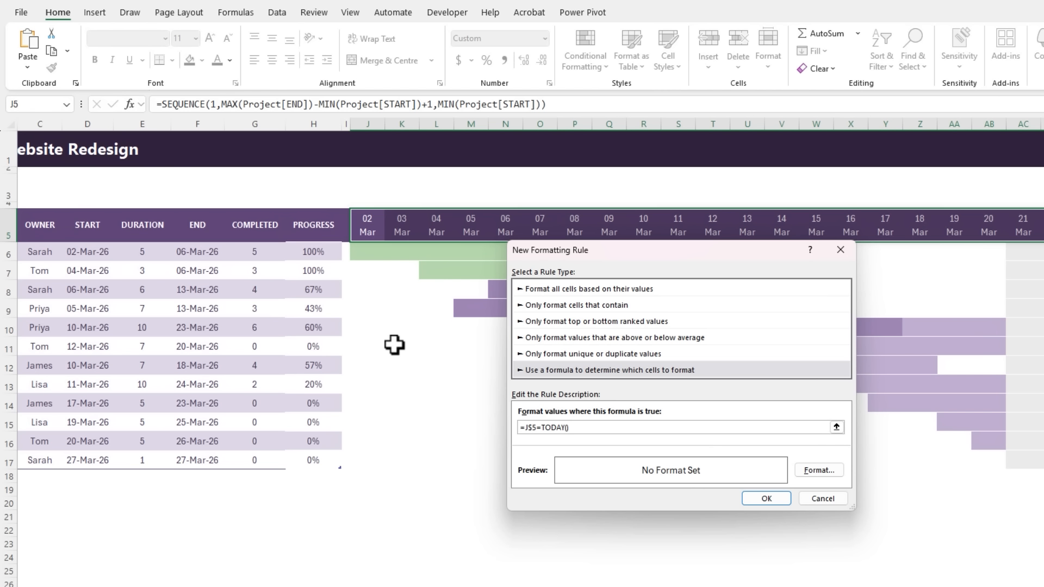
# Step: Give the today rule a soft red fill, apply it and select the 07 Mar header
pyautogui.click(818, 470)
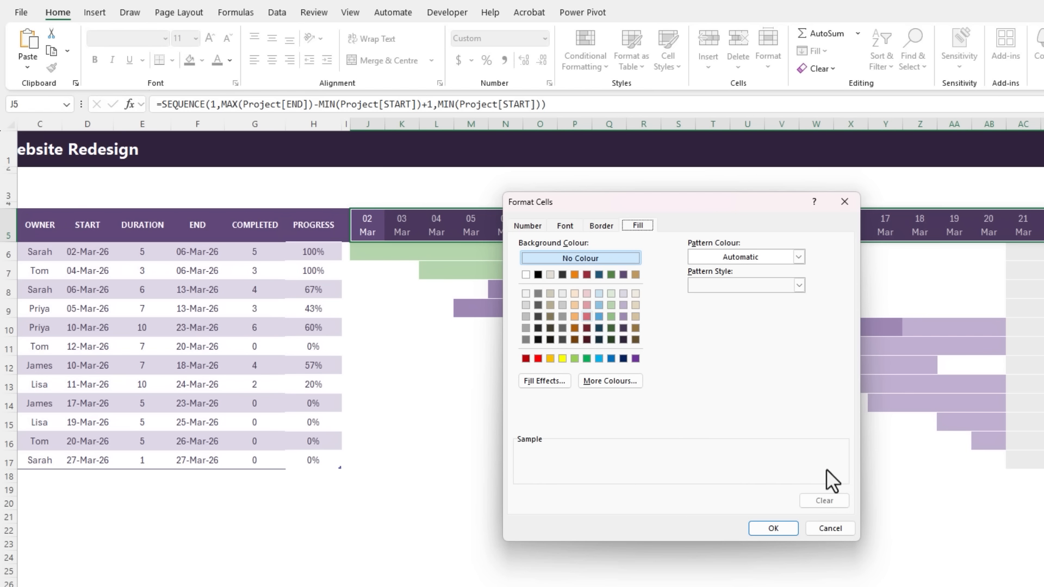
pyautogui.click(587, 317)
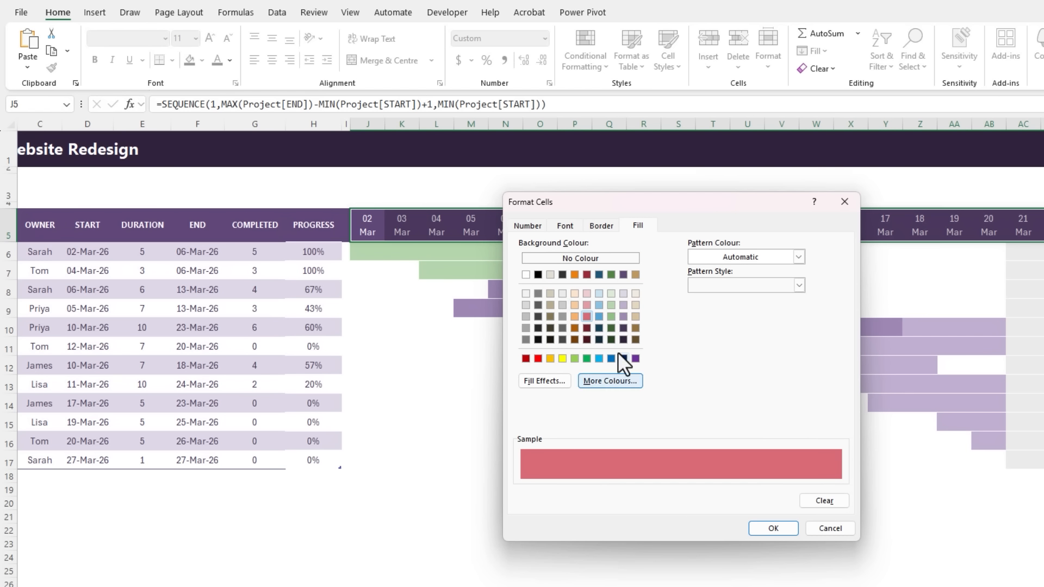
pyautogui.click(771, 530)
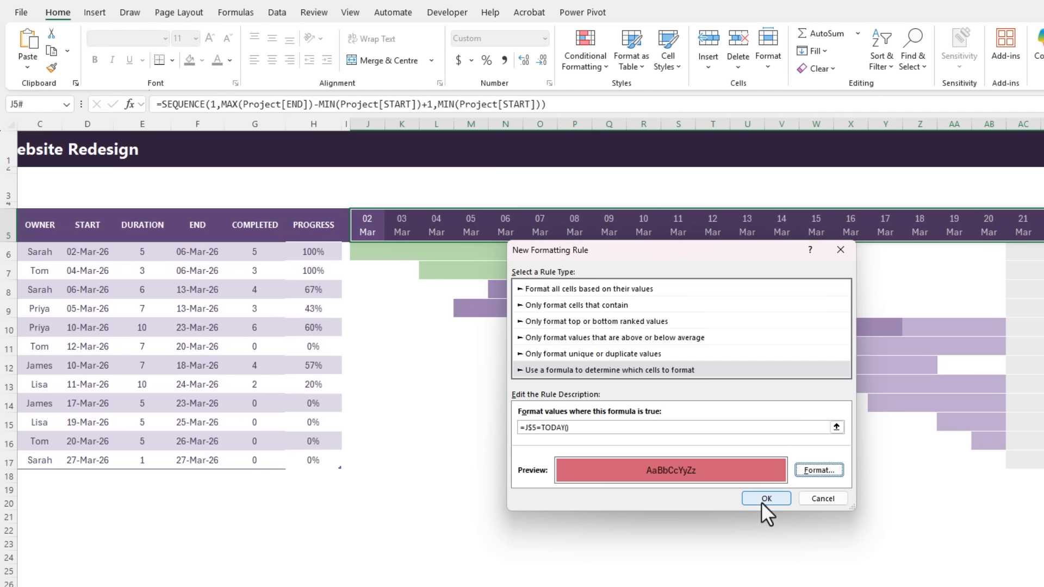
pyautogui.click(766, 498)
pyautogui.click(540, 224)
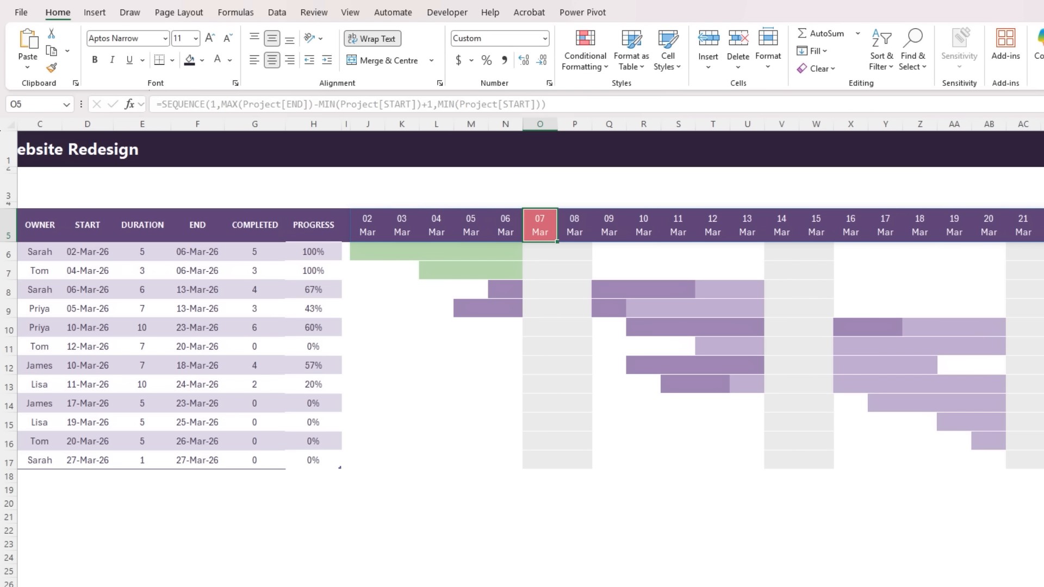
# Step: Set the start date of the QA & testing task to 13/3
pyautogui.hscroll(-3, 189, 315)
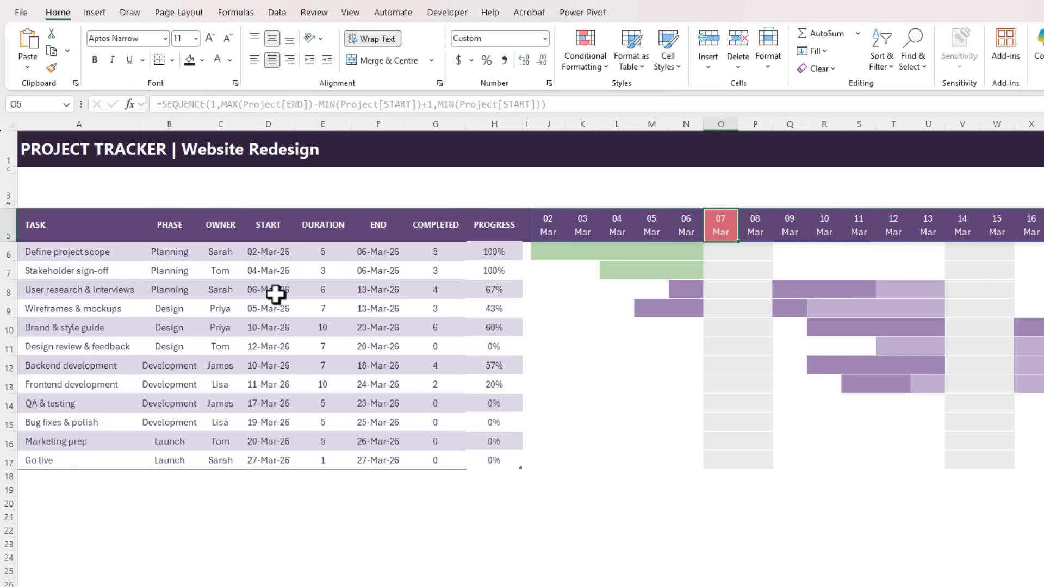
pyautogui.click(268, 403)
pyautogui.write('13/3')
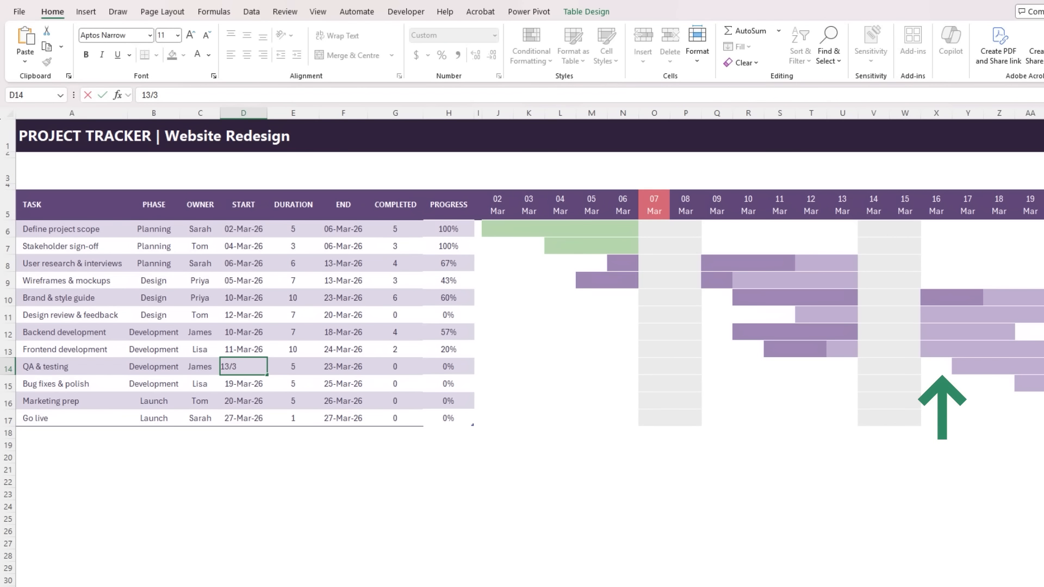
pyautogui.press('Return')
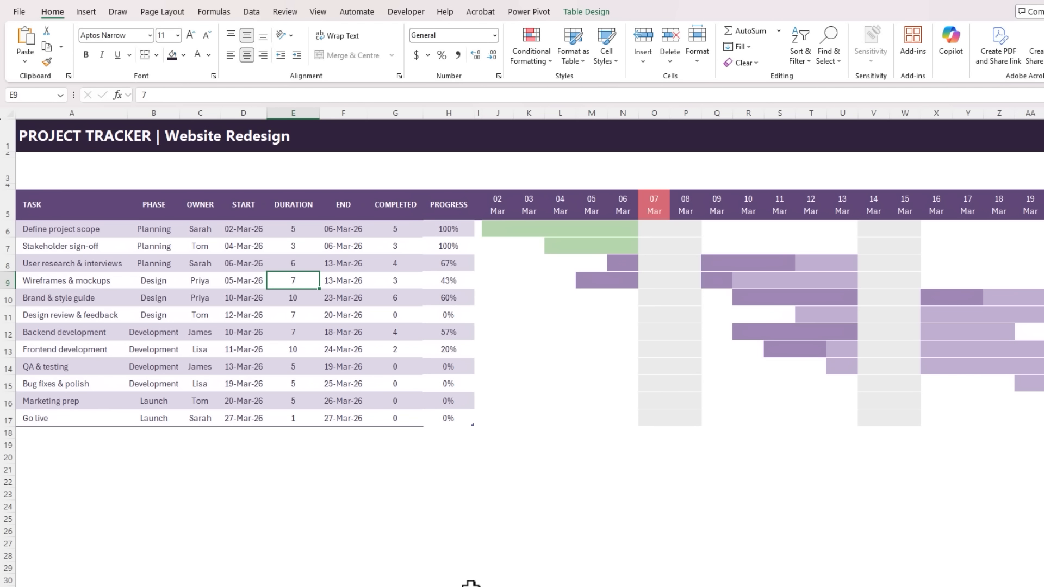
# Step: Set the duration of the Wireframes & mockups task to 10 and check its end date formula
pyautogui.write('10')
pyautogui.press('Return')
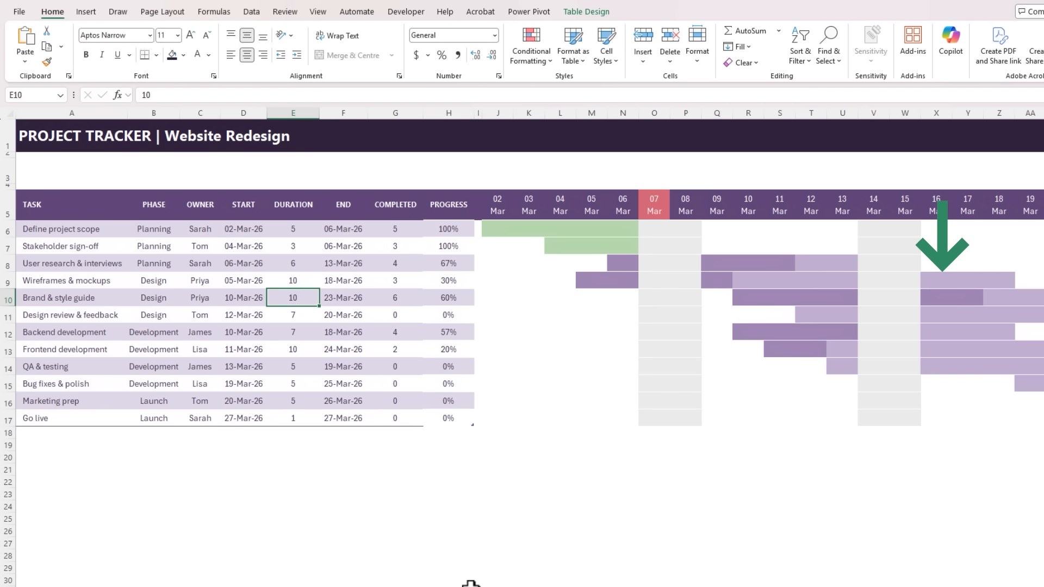
pyautogui.click(341, 279)
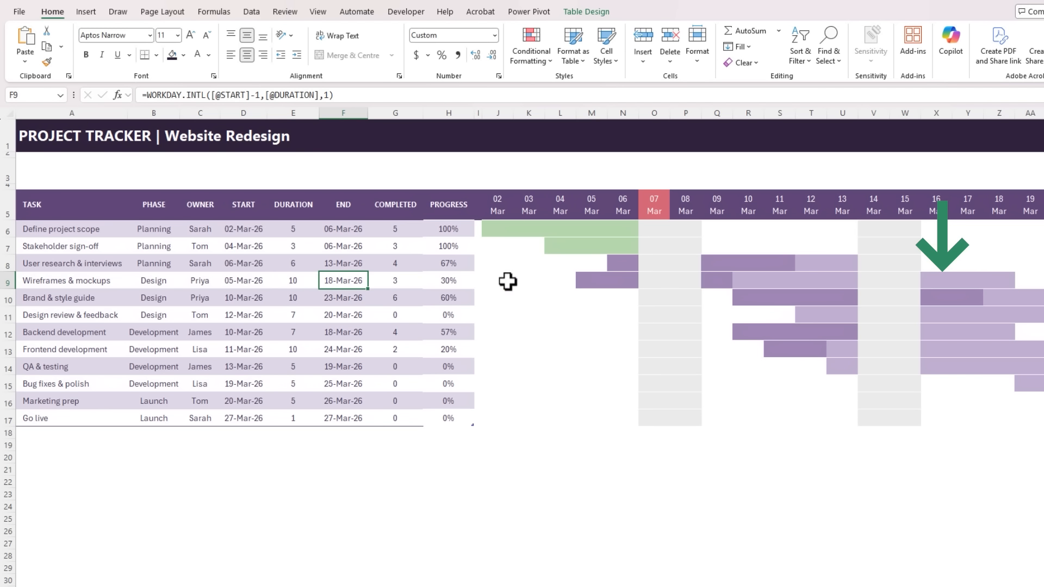
# Step: Set the completed days of the User research & interviews task to 6
pyautogui.click(389, 263)
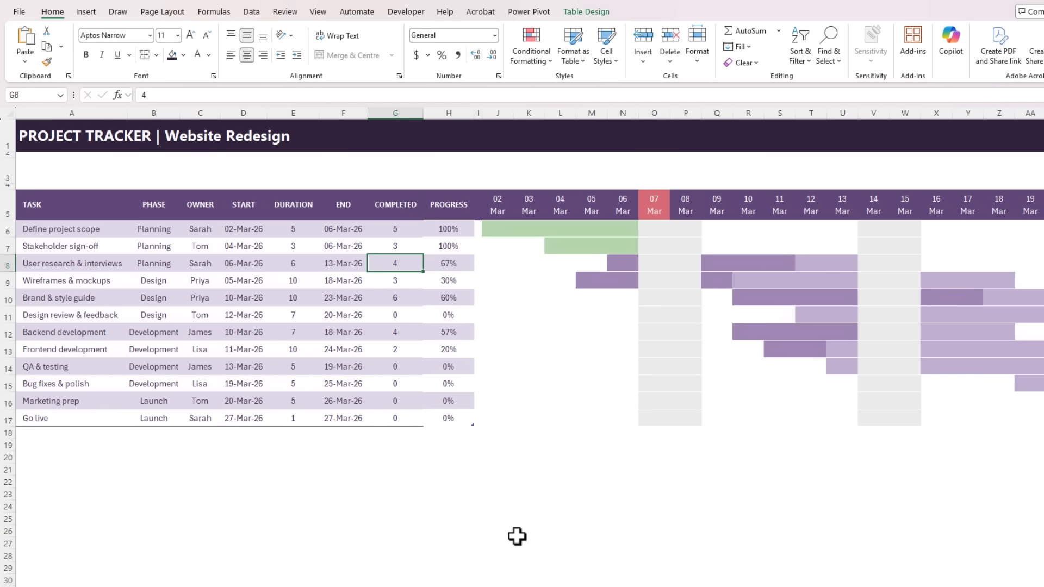
pyautogui.write('6')
pyautogui.press('Return')
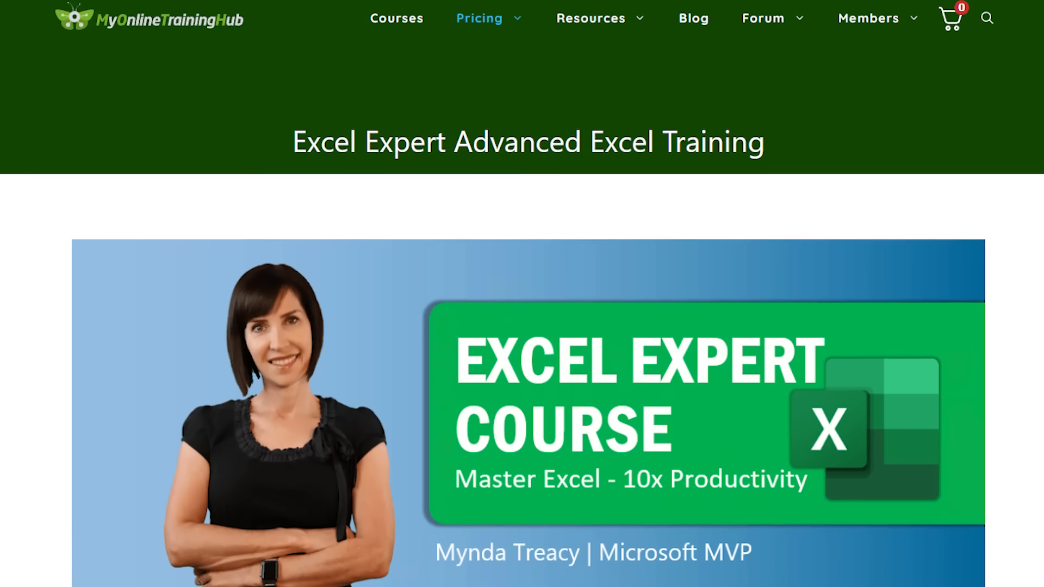
# Step: Read through the Excel Expert course web page, from its introduction to the enrolment details
pyautogui.scroll(-5, 522, 293)
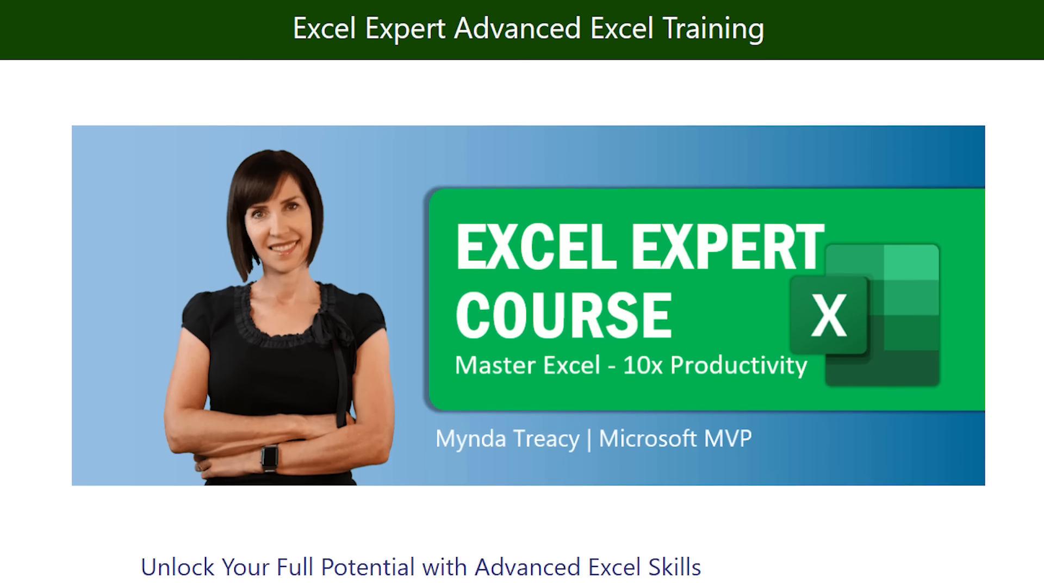
pyautogui.scroll(-10, 522, 293)
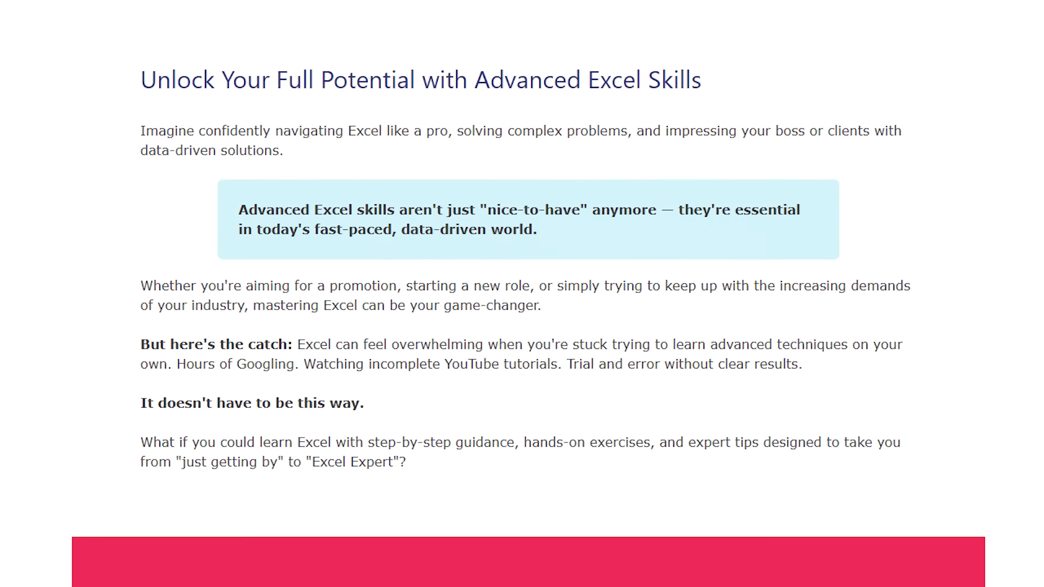
pyautogui.scroll(-14, 522, 293)
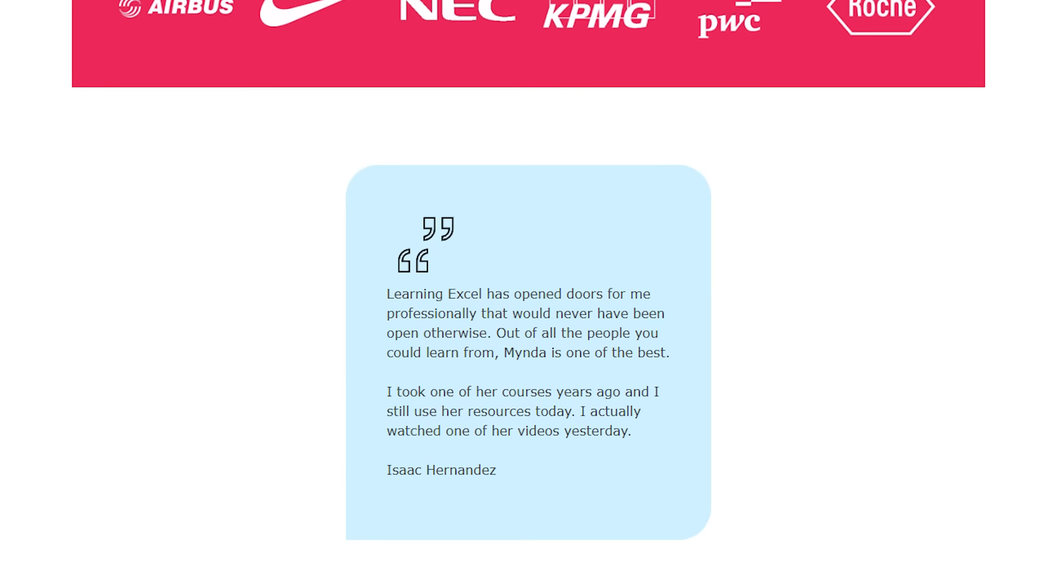
pyautogui.scroll(-17, 522, 294)
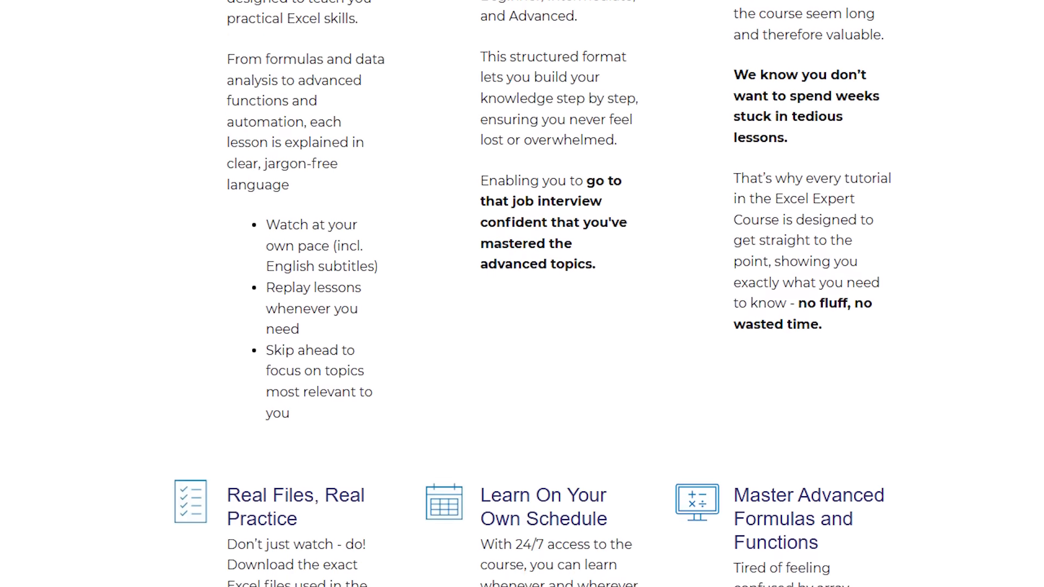
pyautogui.scroll(-18, 521, 294)
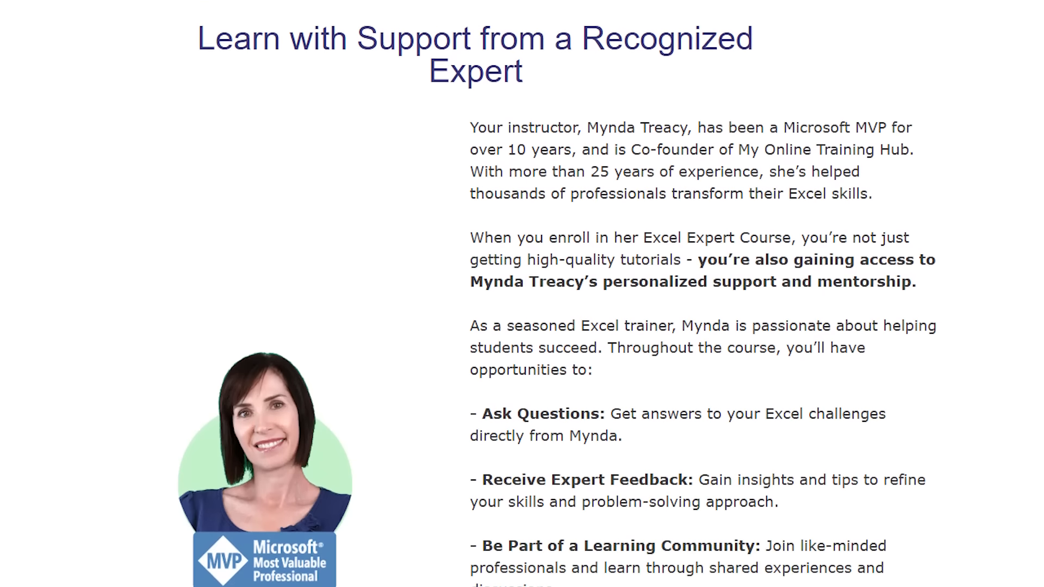
pyautogui.scroll(-16, 522, 293)
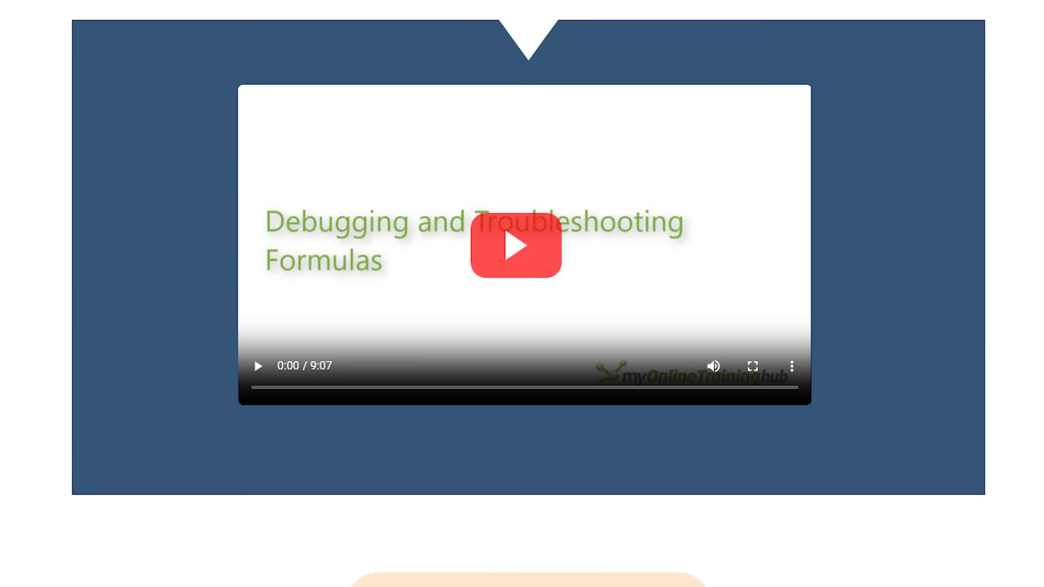
pyautogui.scroll(-12, 521, 293)
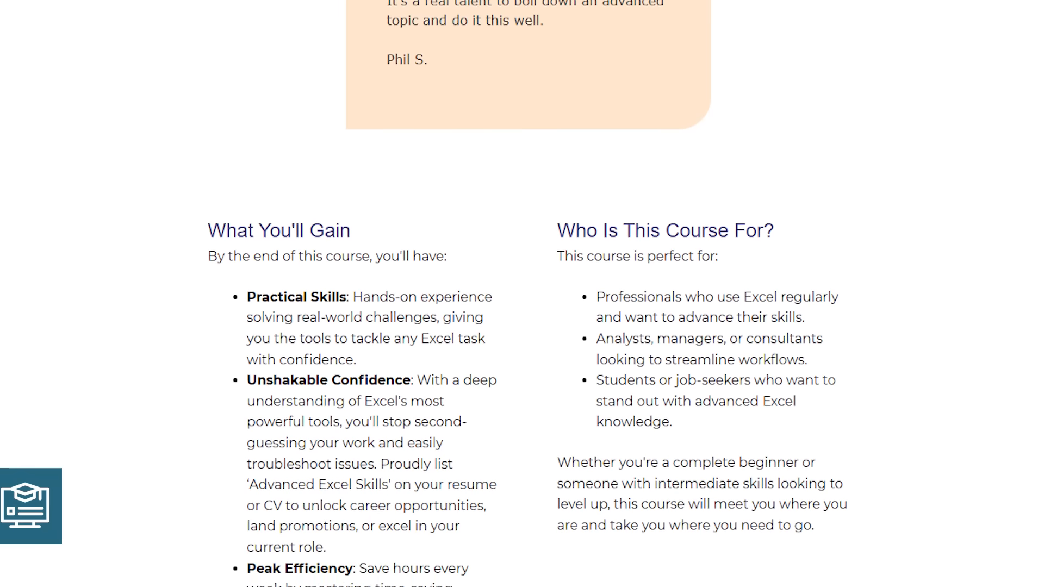
pyautogui.scroll(-8, 522, 294)
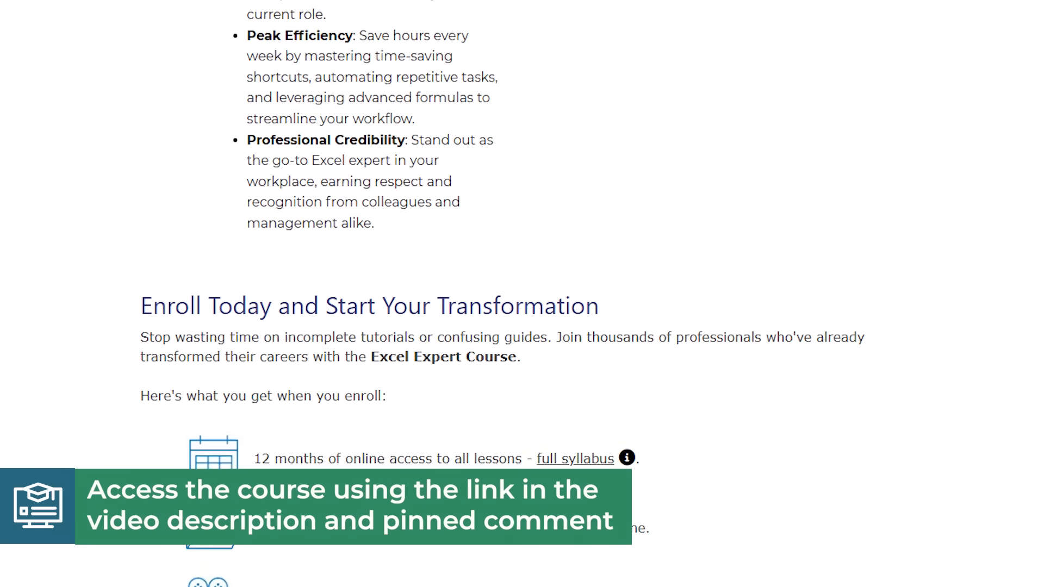
pyautogui.scroll(-2, 502, 293)
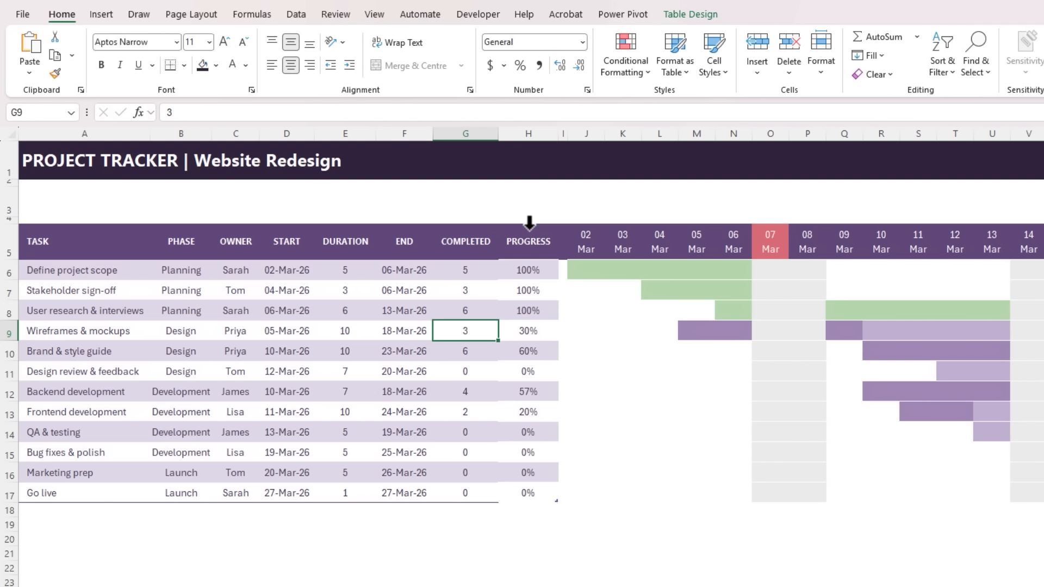
# Step: Apply the Green-Yellow-Red colour scale to the Progress values H6:H17
pyautogui.click(529, 226)
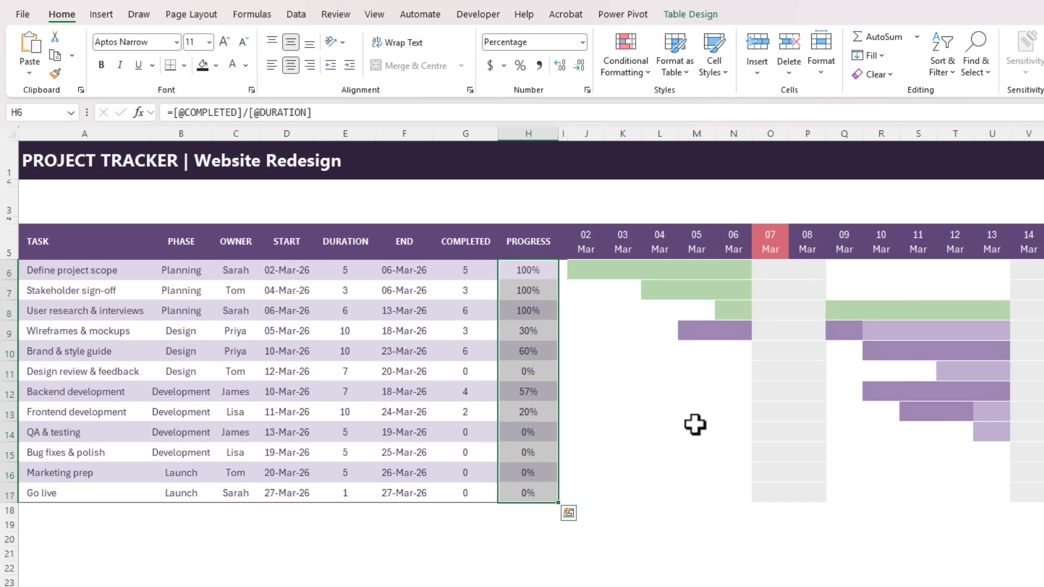
pyautogui.click(631, 73)
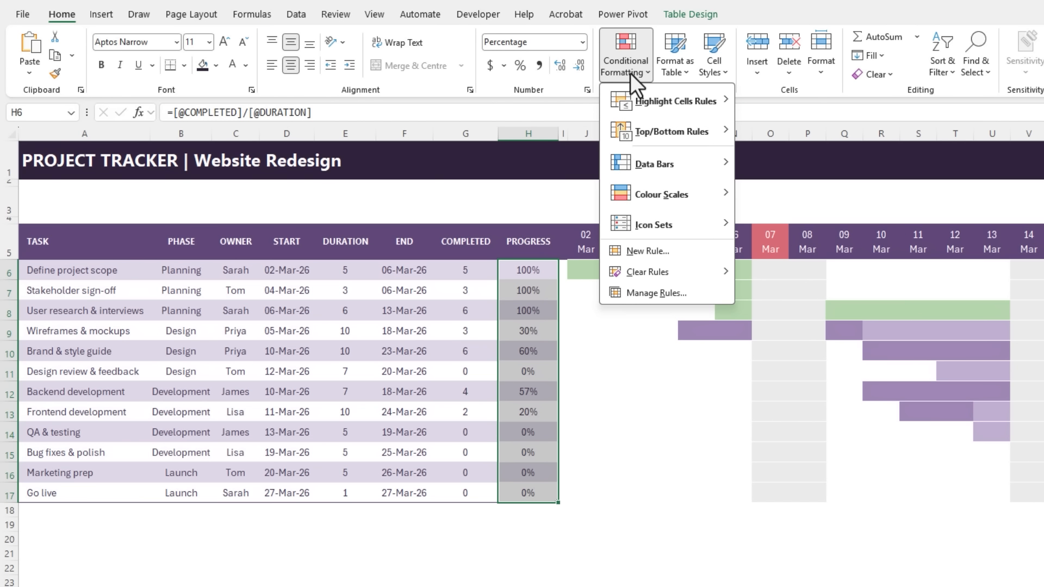
pyautogui.moveTo(702, 173)
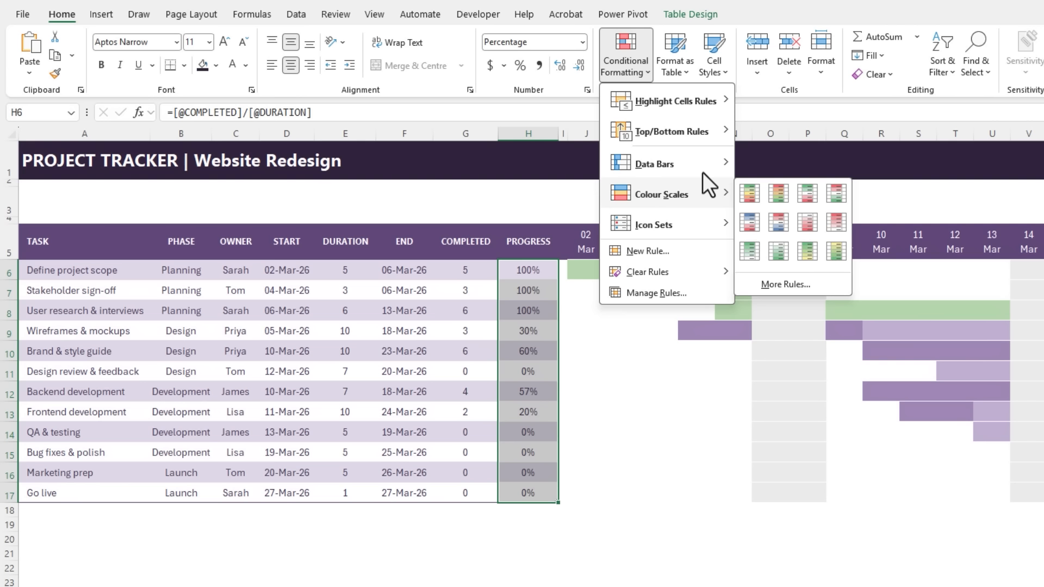
pyautogui.click(746, 198)
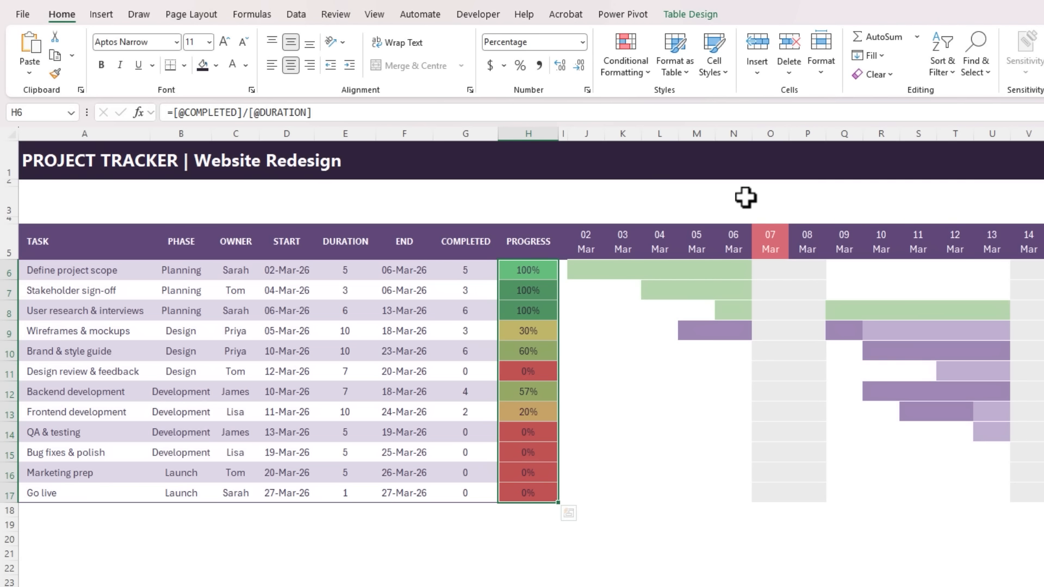
# Step: Edit the Progress colour scale rule to use a light green maximum colour and a light red minimum colour
pyautogui.click(635, 59)
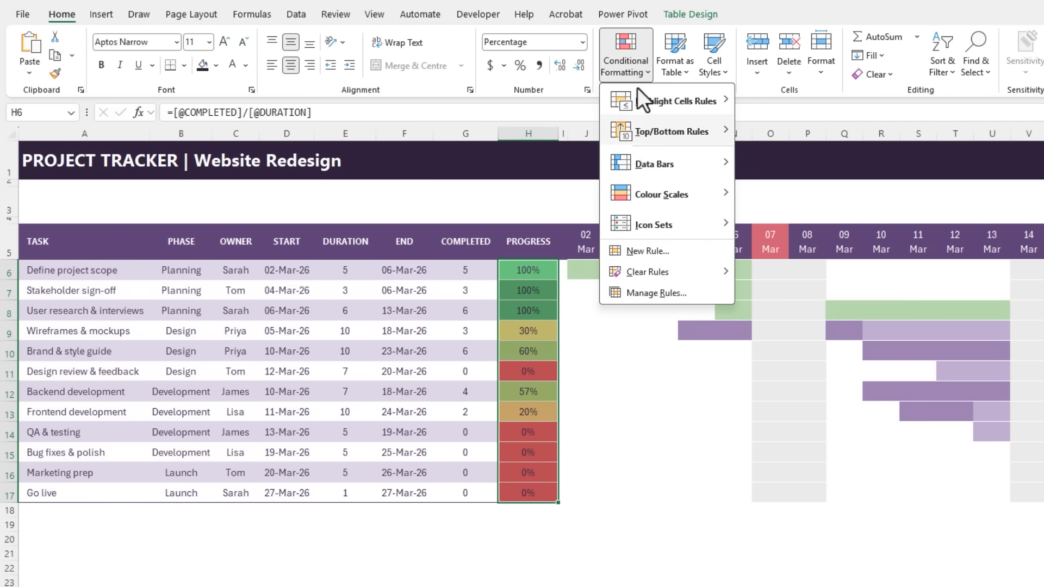
pyautogui.click(646, 291)
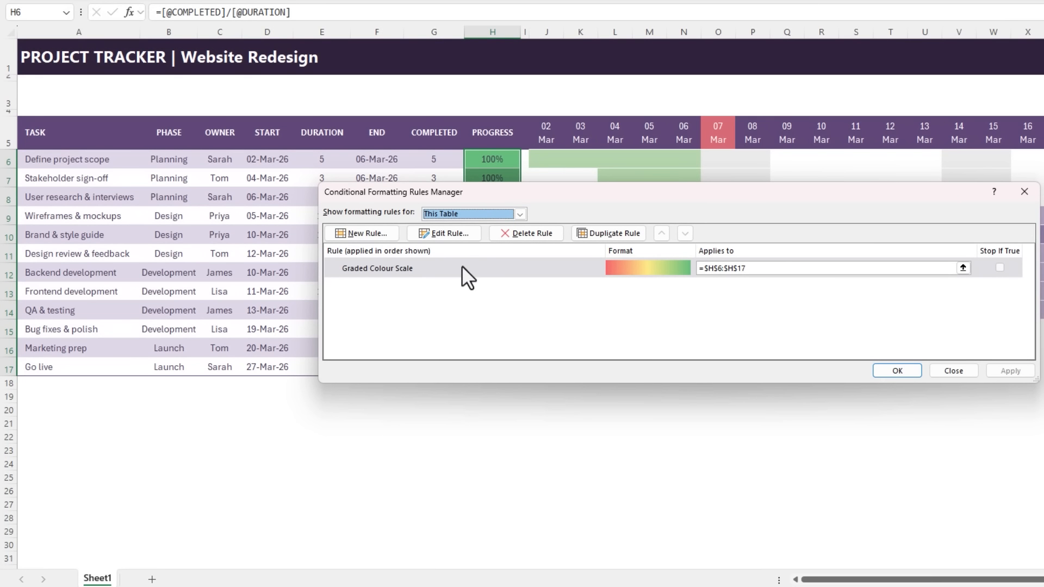
pyautogui.doubleClick(462, 265)
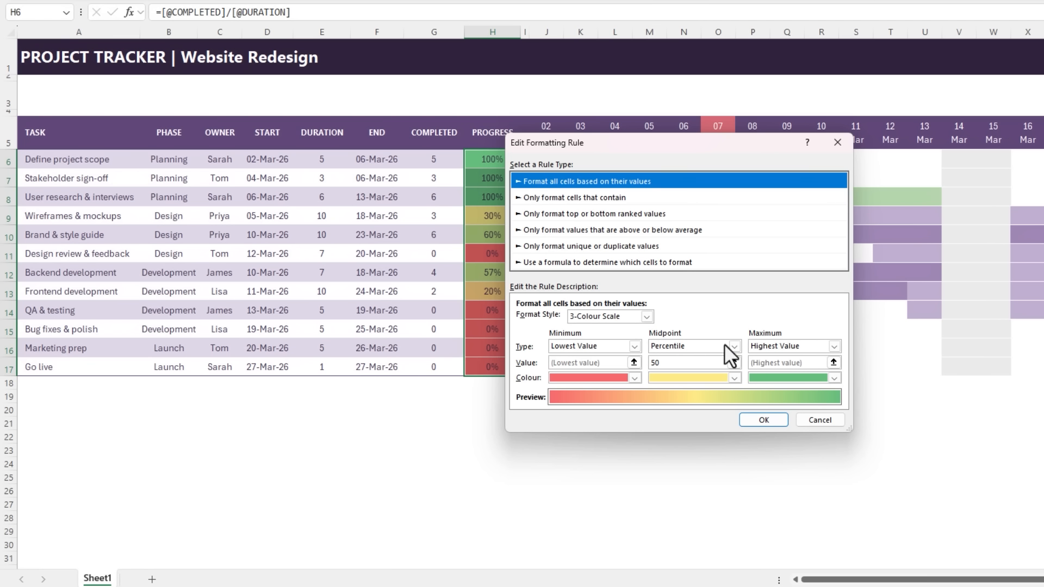
pyautogui.click(835, 378)
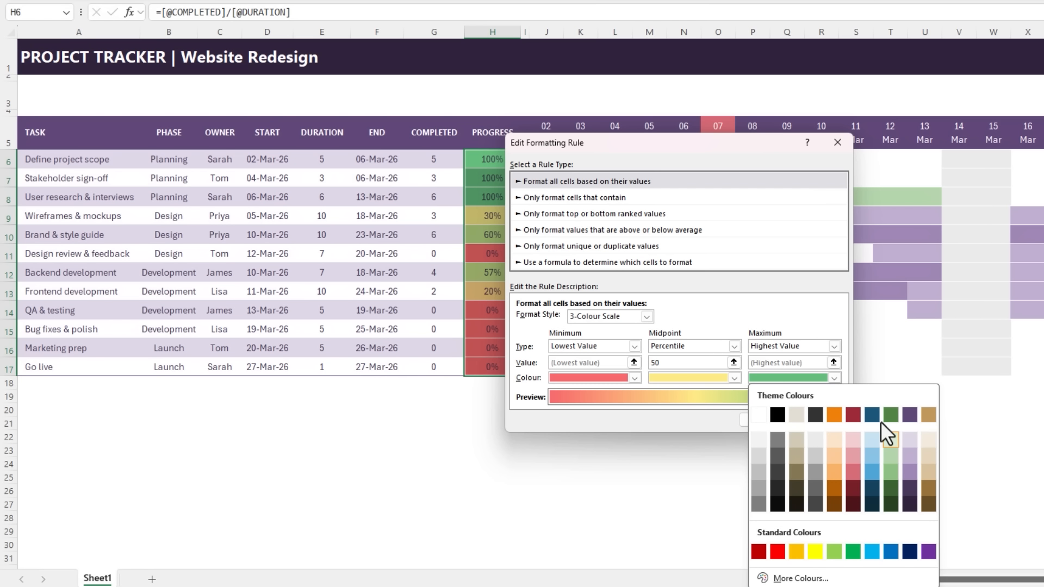
pyautogui.click(890, 455)
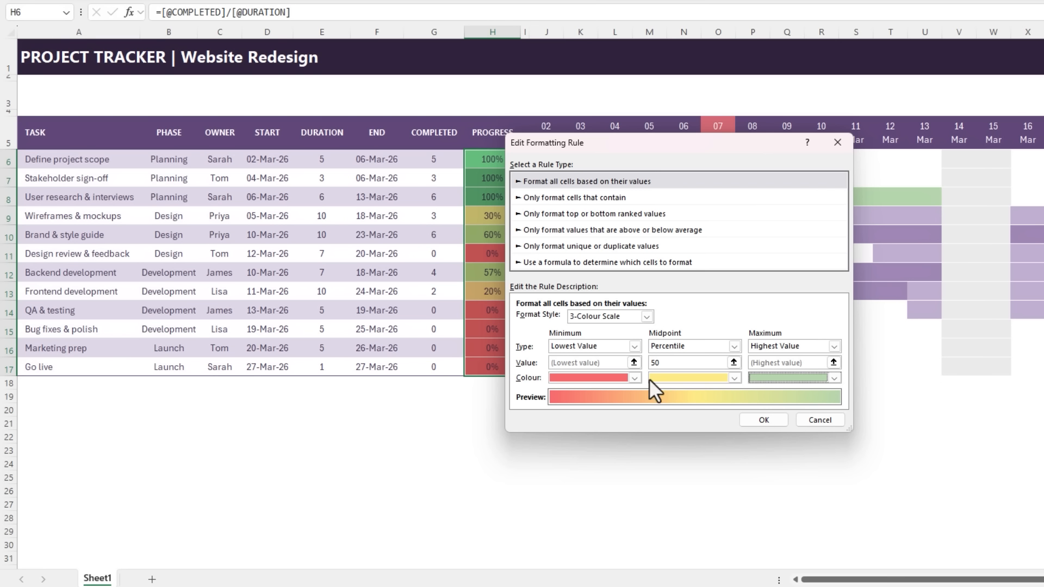
pyautogui.click(635, 377)
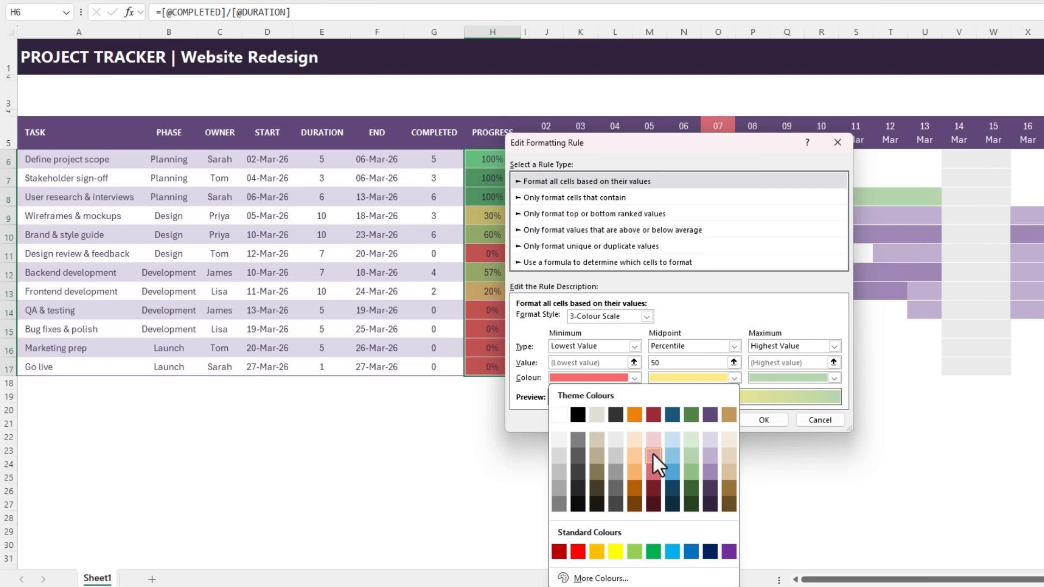
pyautogui.click(653, 452)
pyautogui.click(762, 419)
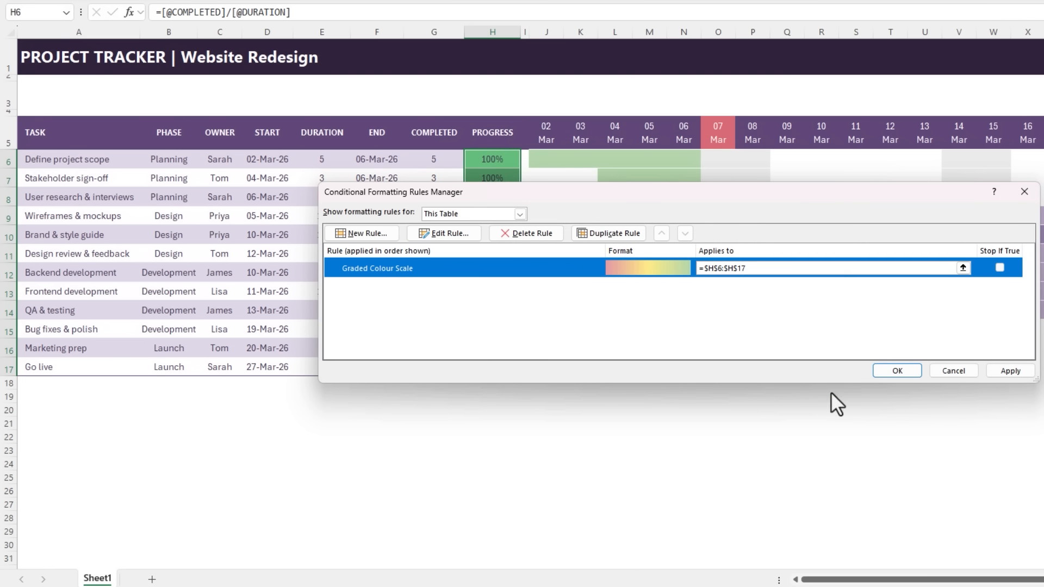
pyautogui.click(894, 371)
pyautogui.click(649, 367)
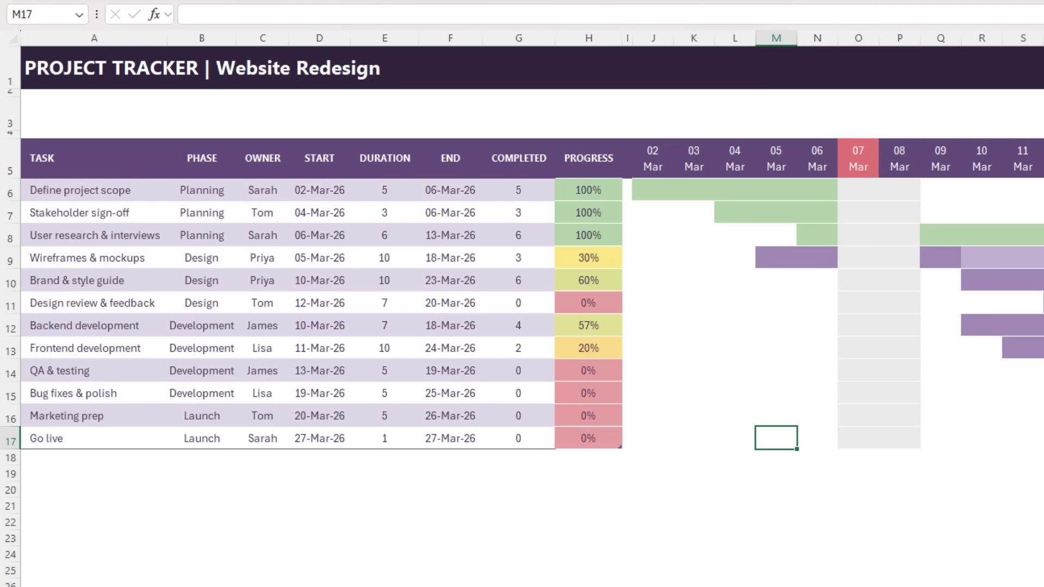
# Step: Enter the label TOTAL TASKS on two lines in cell A3
pyautogui.click(65, 109)
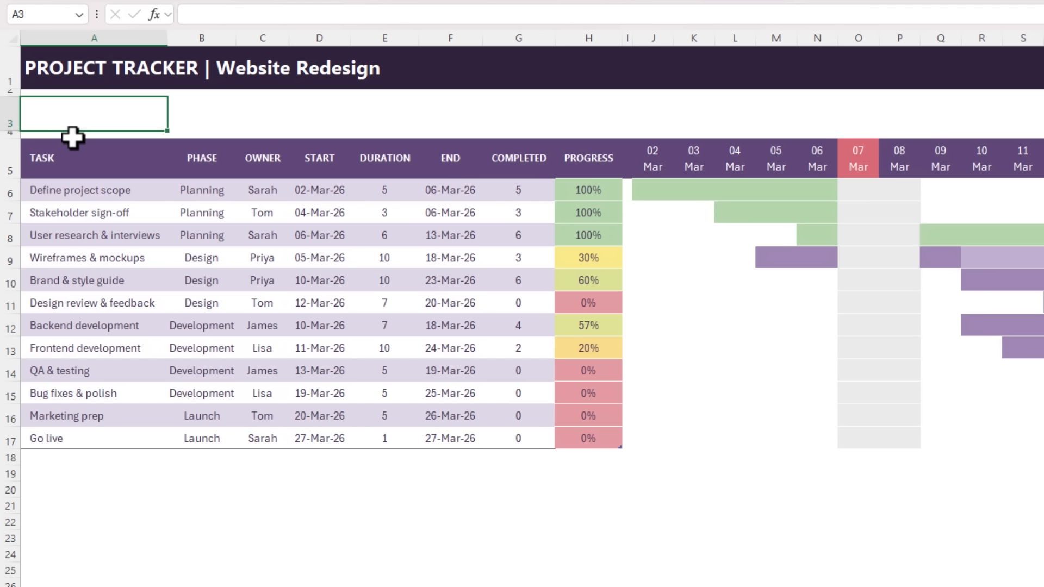
pyautogui.write('TOTAL')
pyautogui.hotkey('alt', 'Return')
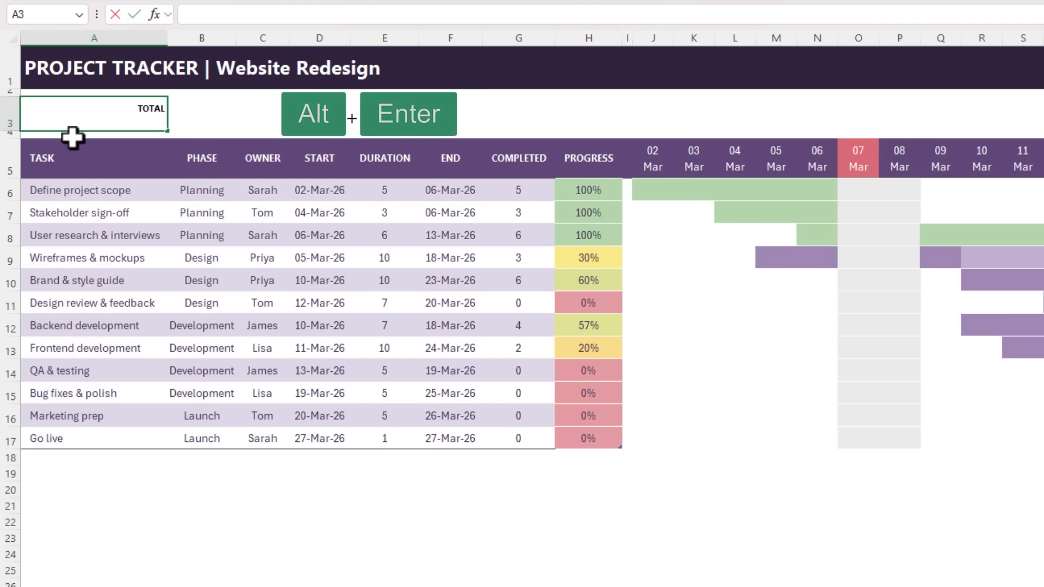
pyautogui.write('TASK')
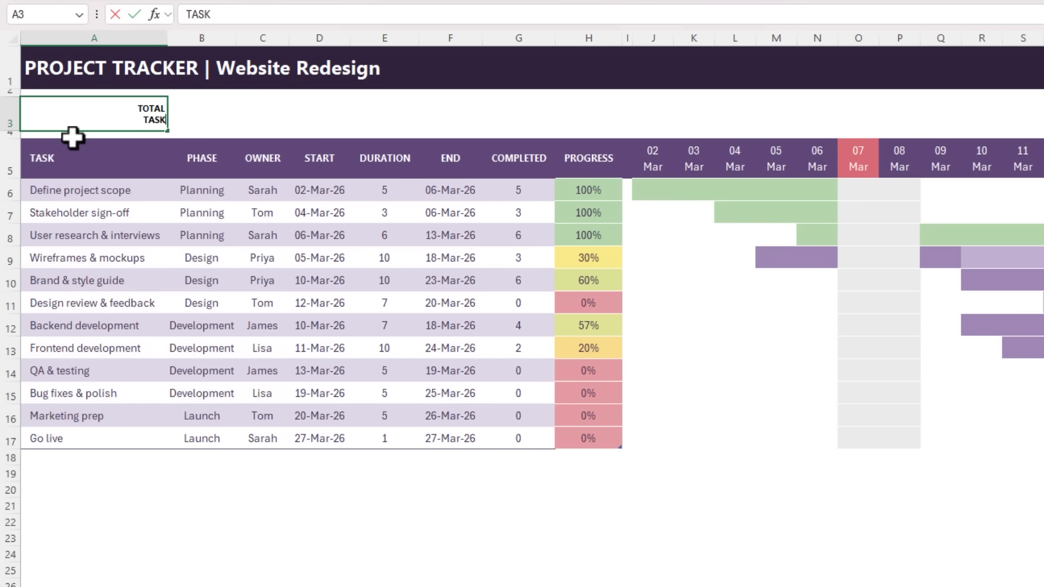
pyautogui.write('S')
pyautogui.press('Tab')
# Step: Count all tasks in B3 with a COUNTA formula on Project[TASK]
pyautogui.write('=COUNTA(')
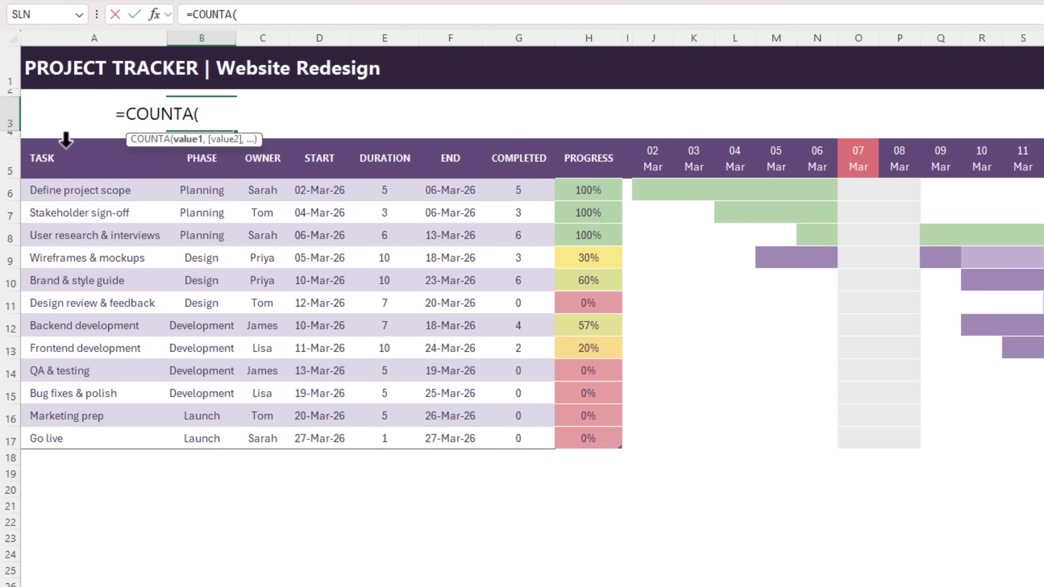
pyautogui.click(65, 140)
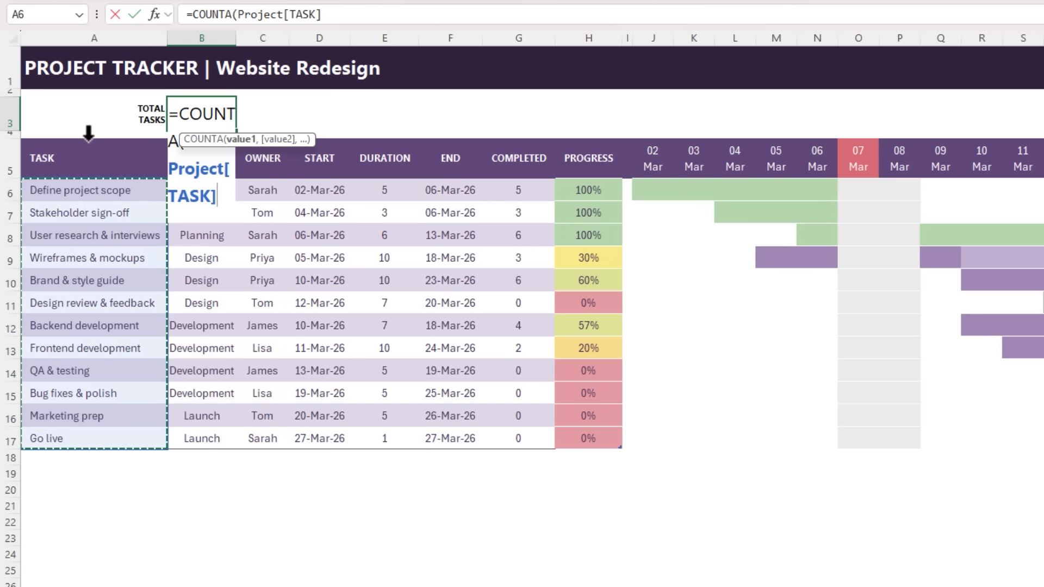
pyautogui.click(88, 134)
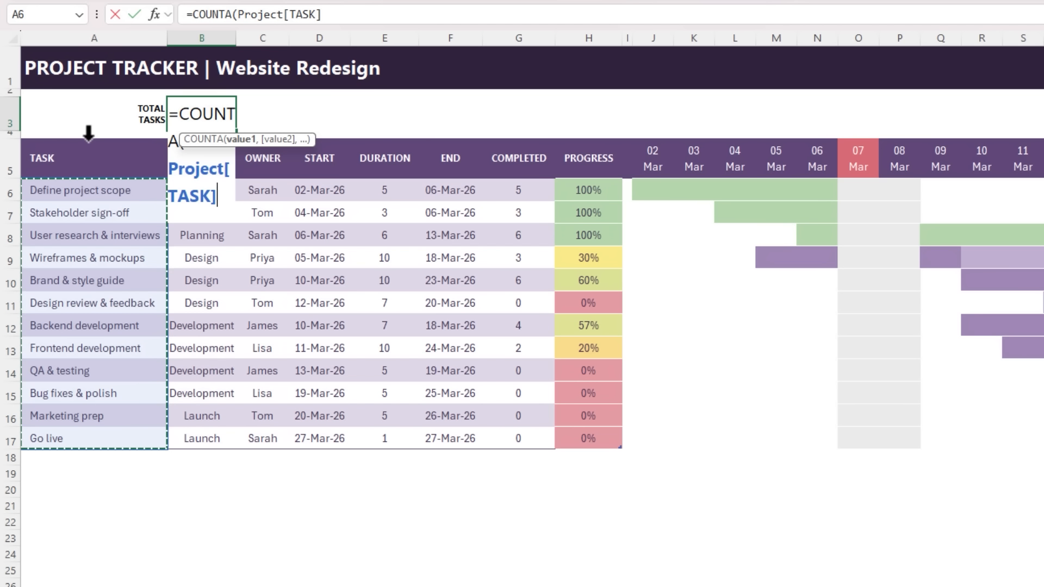
pyautogui.press('Return')
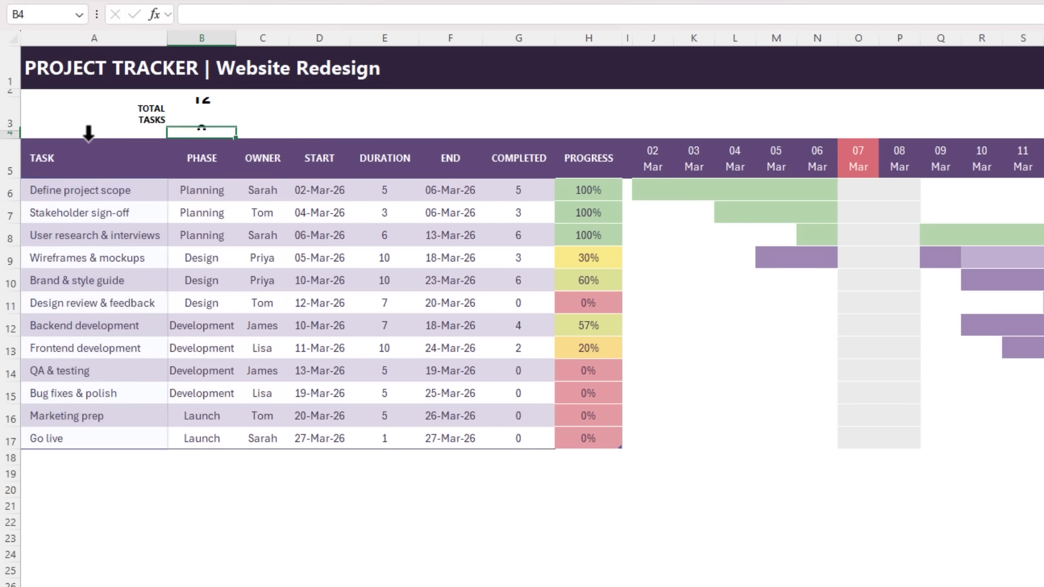
# Step: Enter the label COMPLETE in cell C3
pyautogui.press('Up')
pyautogui.press('Right')
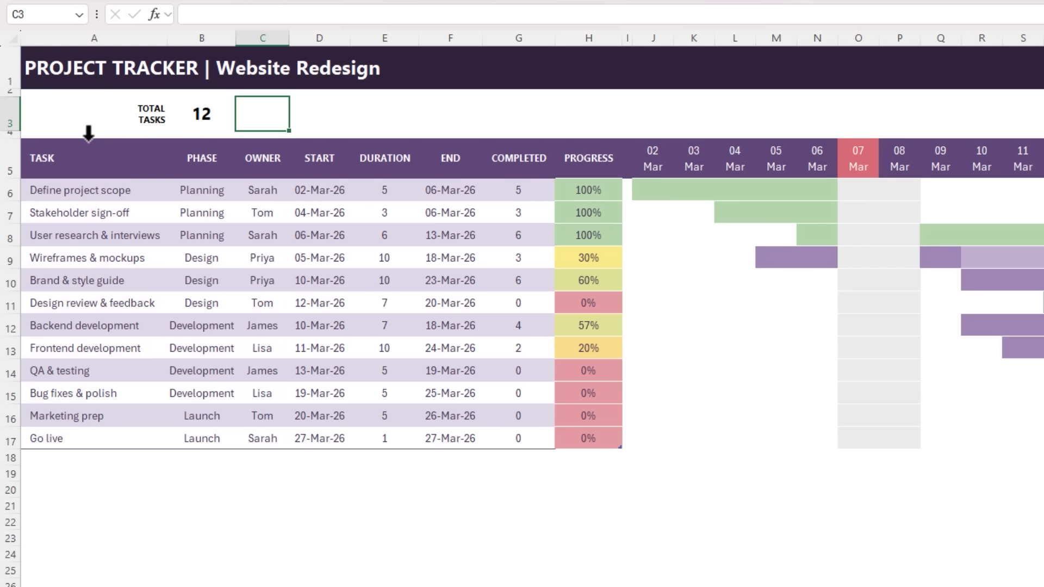
pyautogui.write('COMPLETED')
pyautogui.press('Tab')
# Step: Count the completed tasks in D3 with =COUNTIF(Project[PROGRESS],1)
pyautogui.write('=COUNTI')
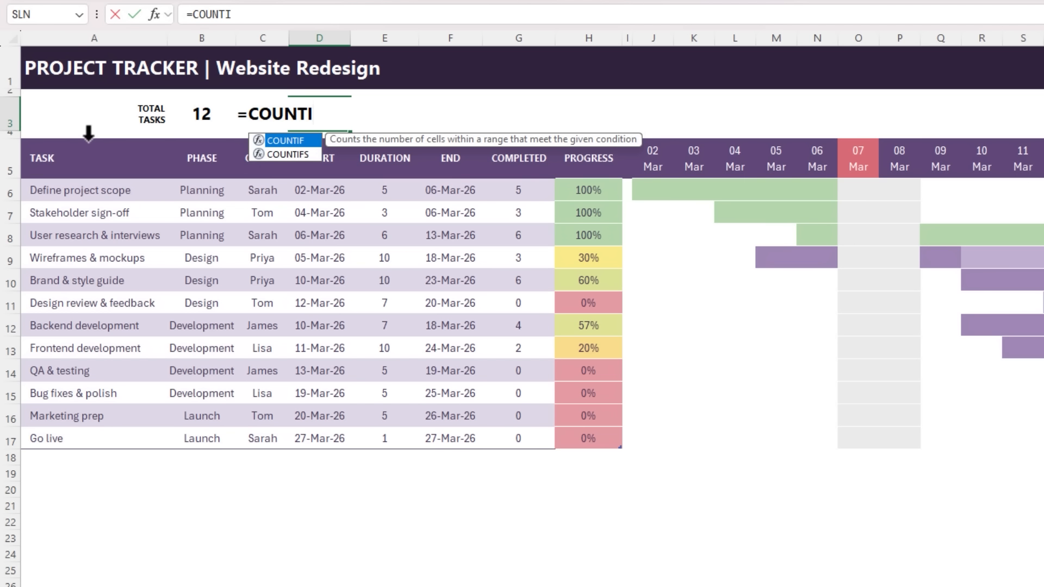
pyautogui.press('Tab')
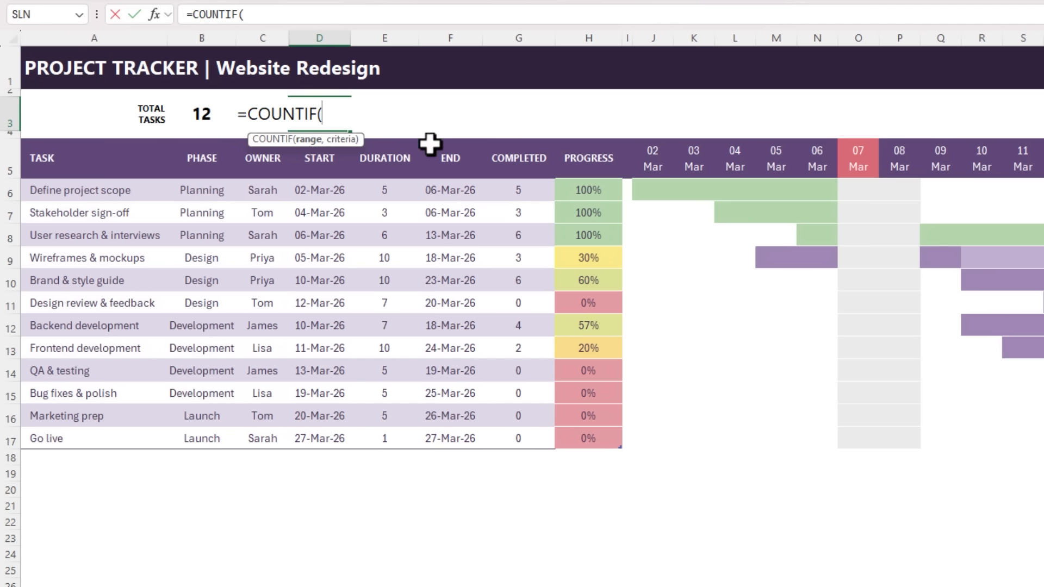
pyautogui.click(581, 145)
pyautogui.write(',1')
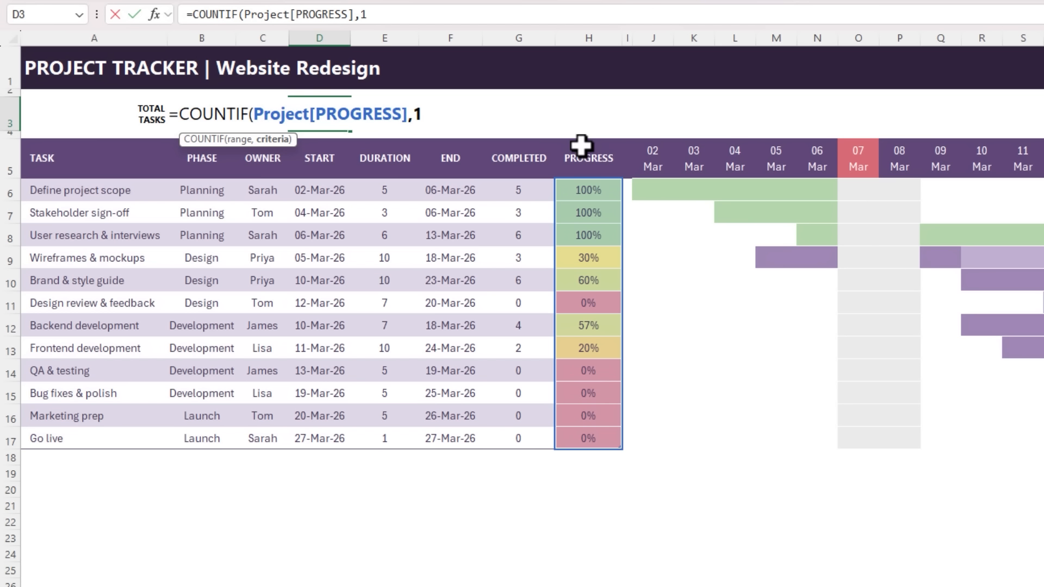
pyautogui.write(')')
pyautogui.hotkey('ctrl', 'Return')
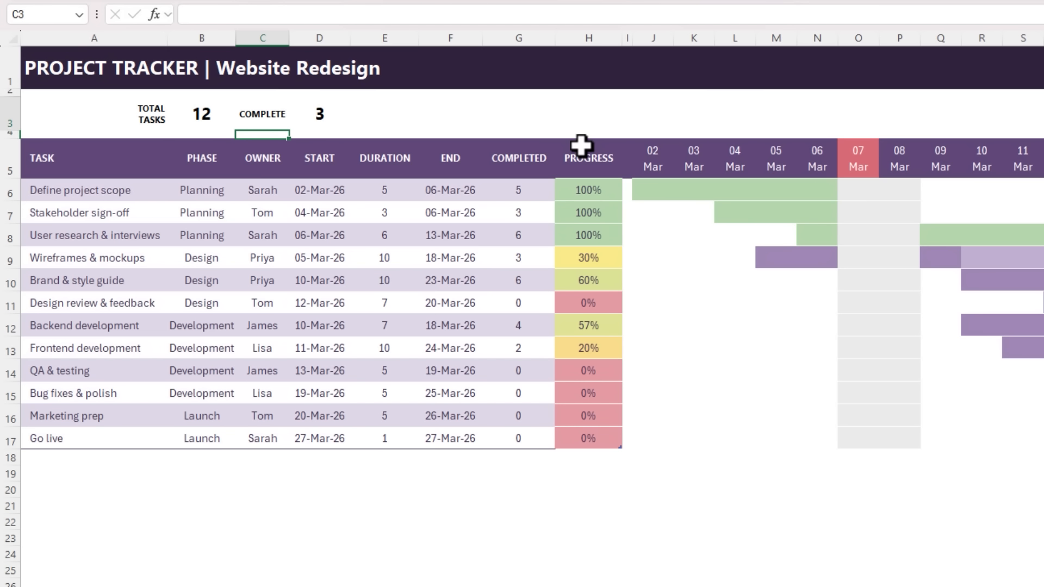
# Step: Enter the label IN PROGRESS on two lines in cell E3
pyautogui.press('Right')
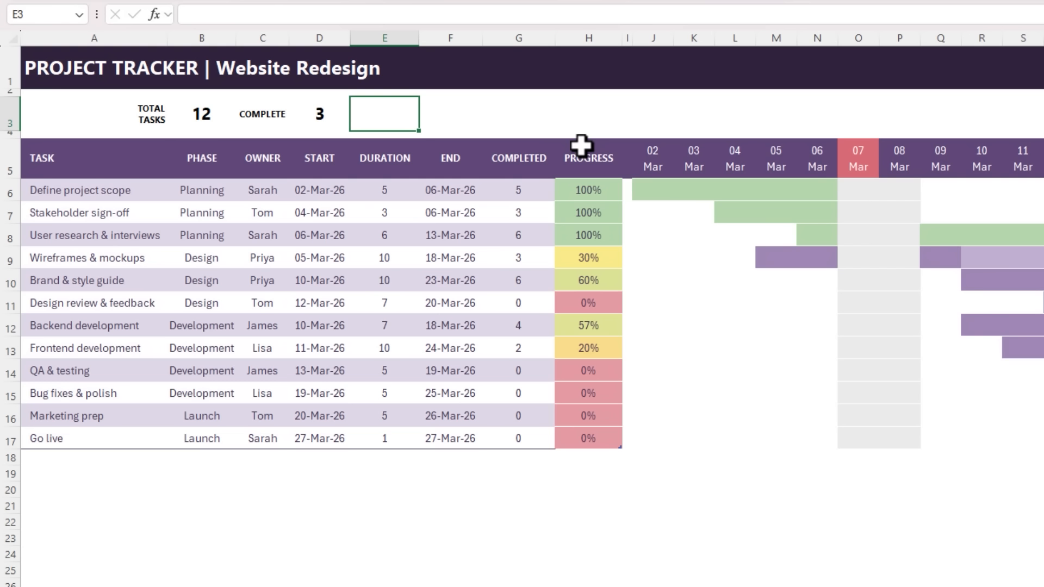
pyautogui.write('IN')
pyautogui.hotkey('alt', 'Return')
pyautogui.write('PROGRESS')
pyautogui.press('Return')
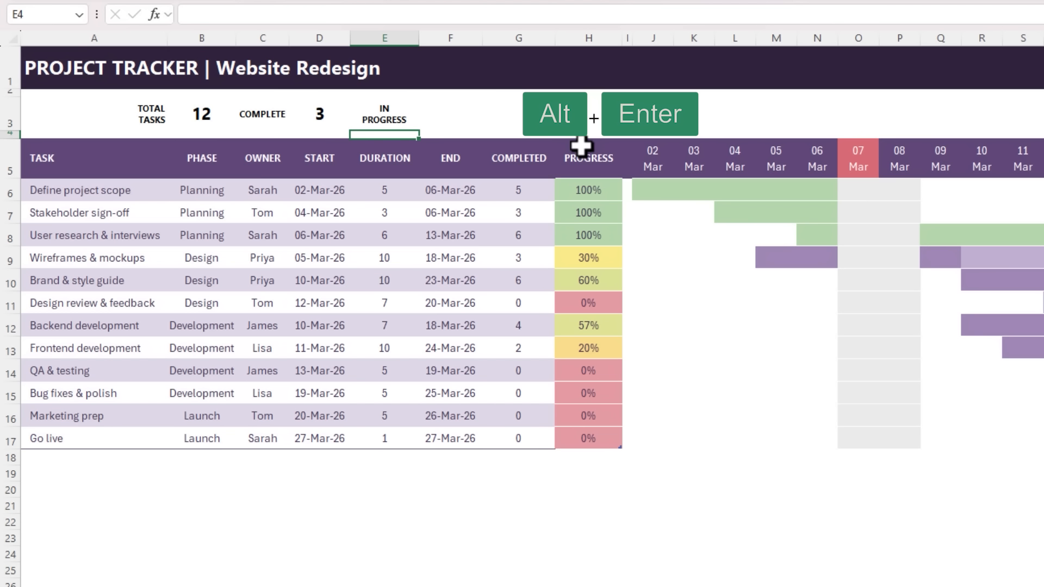
# Step: Count the in-progress tasks in F3 with =COUNTIF(Project[PROGRESS],">"&0)-D3 and apply the General number format to the cell
pyautogui.press('Up')
pyautogui.press('Right')
pyautogui.write('=COUNTIF')
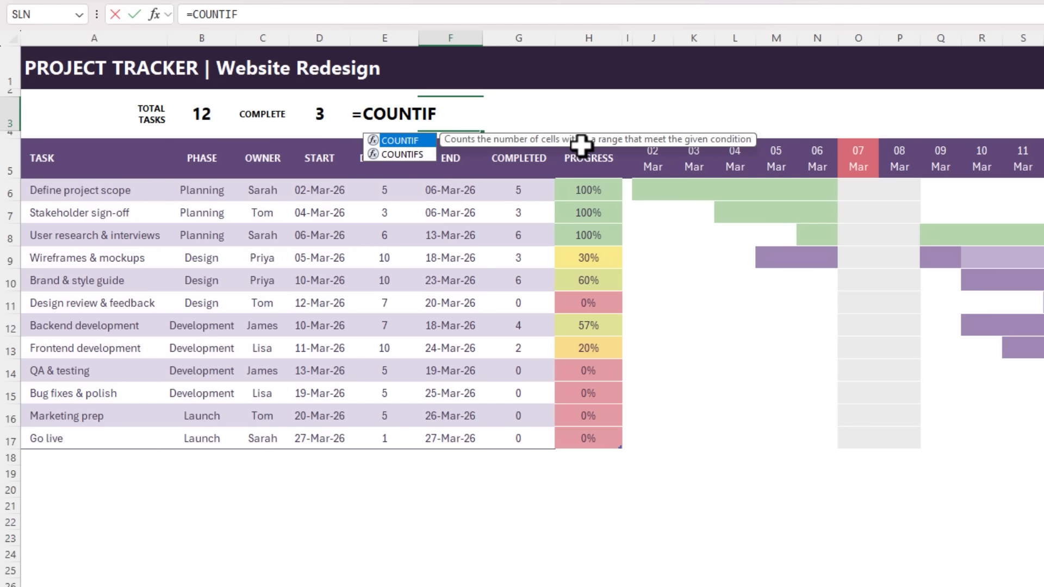
pyautogui.write('(')
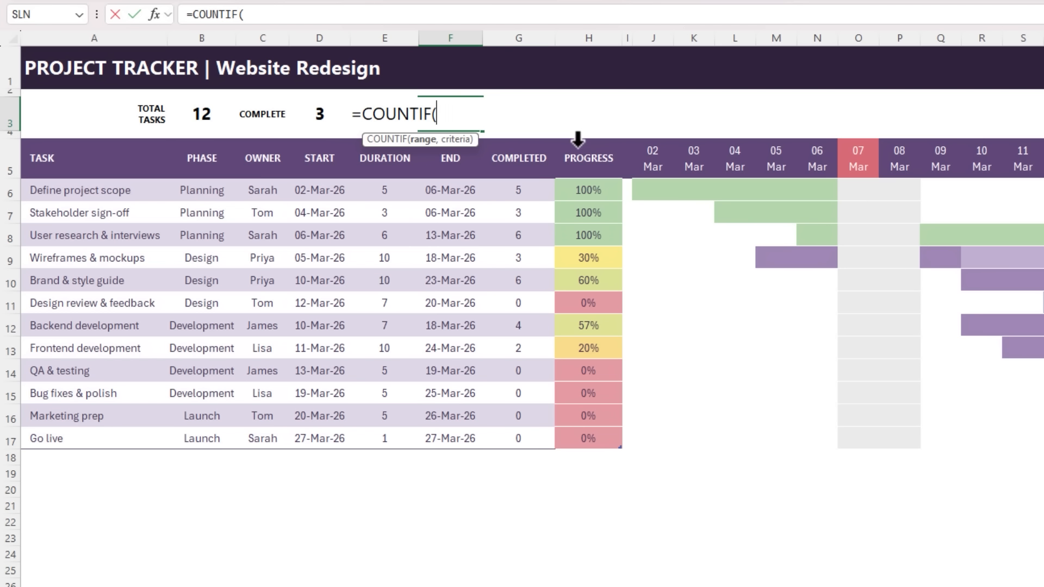
pyautogui.click(574, 137)
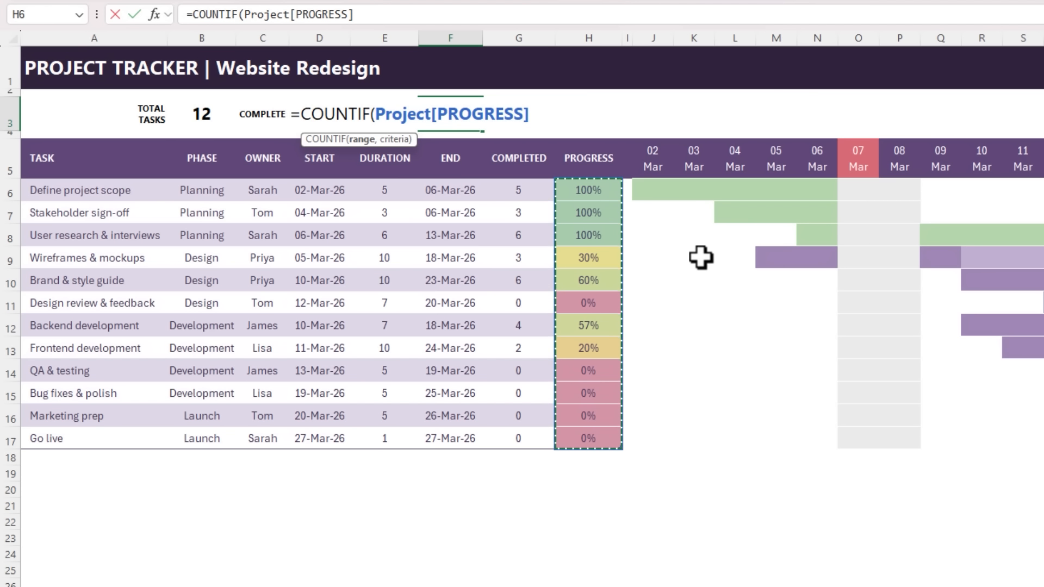
pyautogui.write(',">')
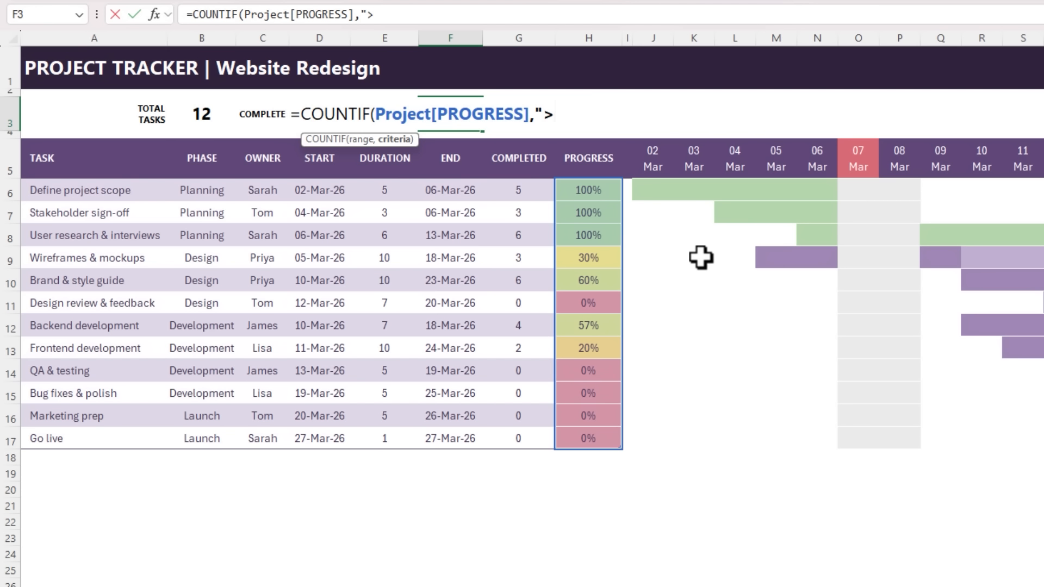
pyautogui.write('"&0)')
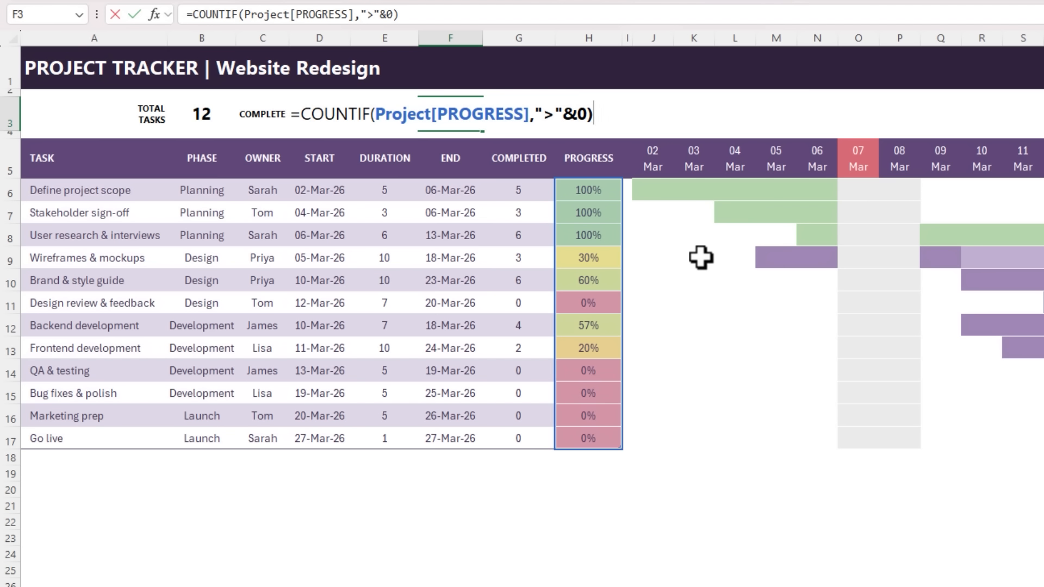
pyautogui.write('-')
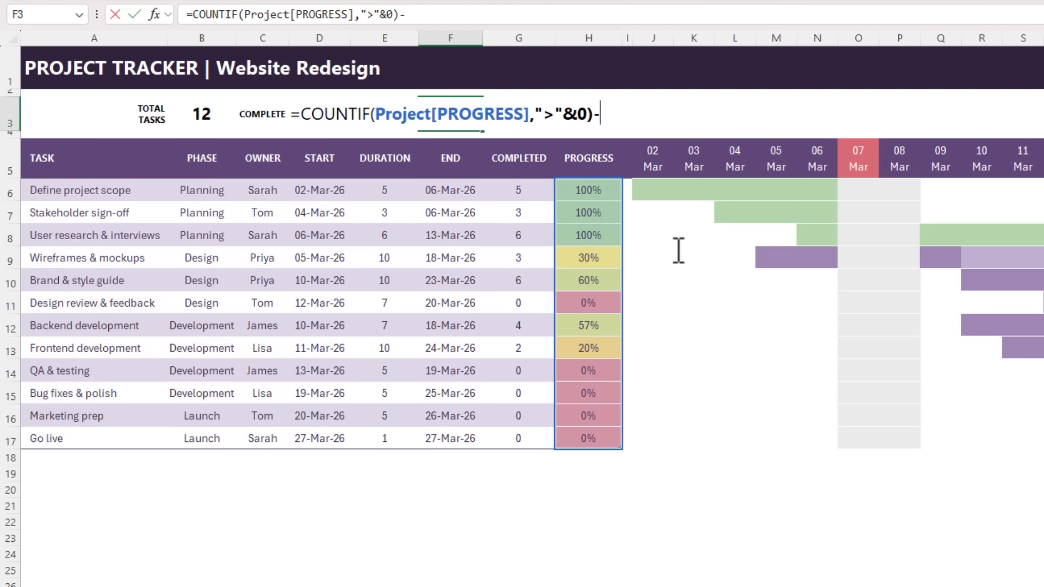
pyautogui.click(276, 127)
pyautogui.click(348, 131)
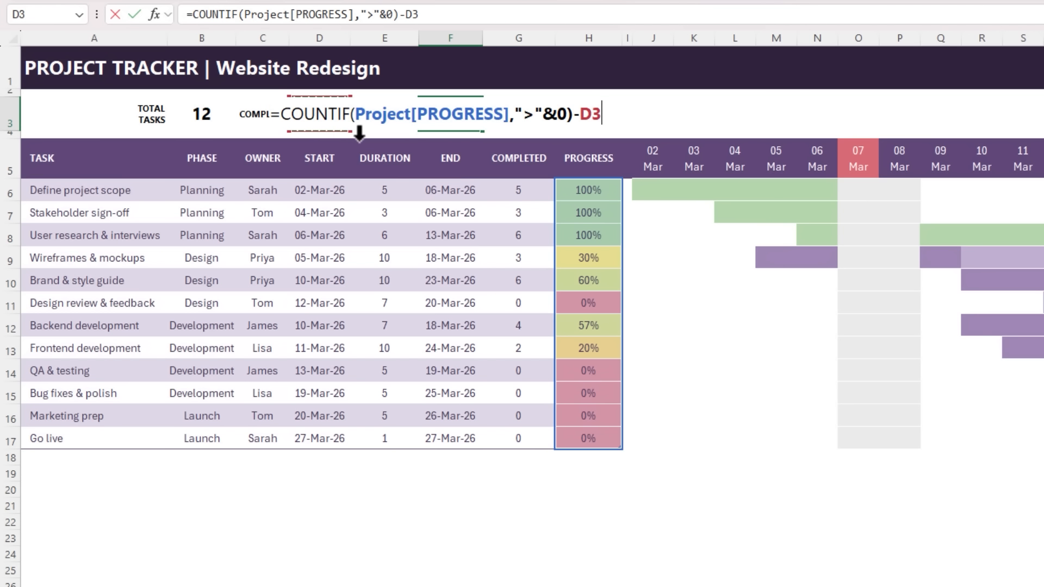
pyautogui.hotkey('ctrl', 'Return')
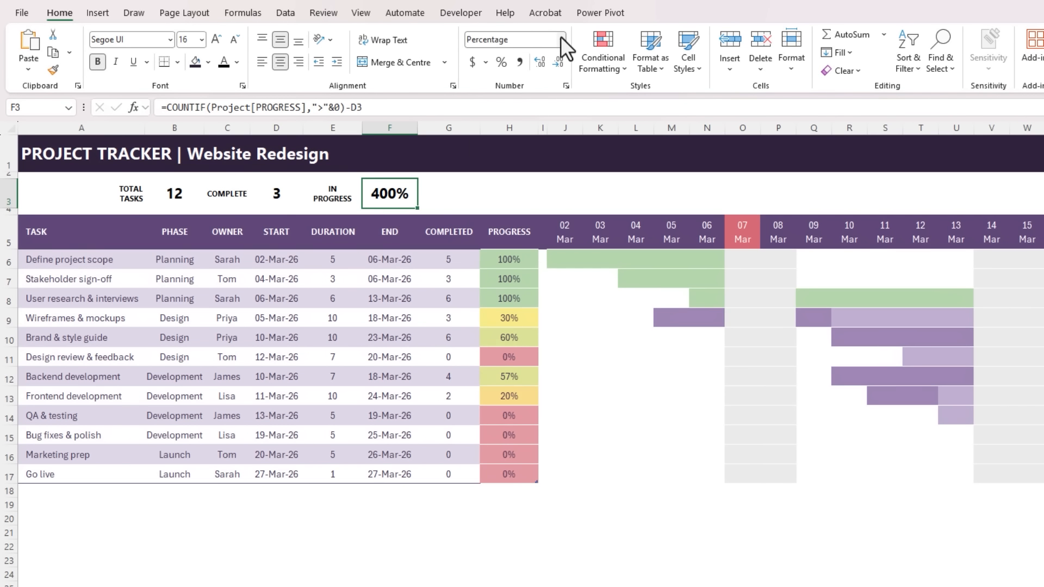
pyautogui.click(560, 38)
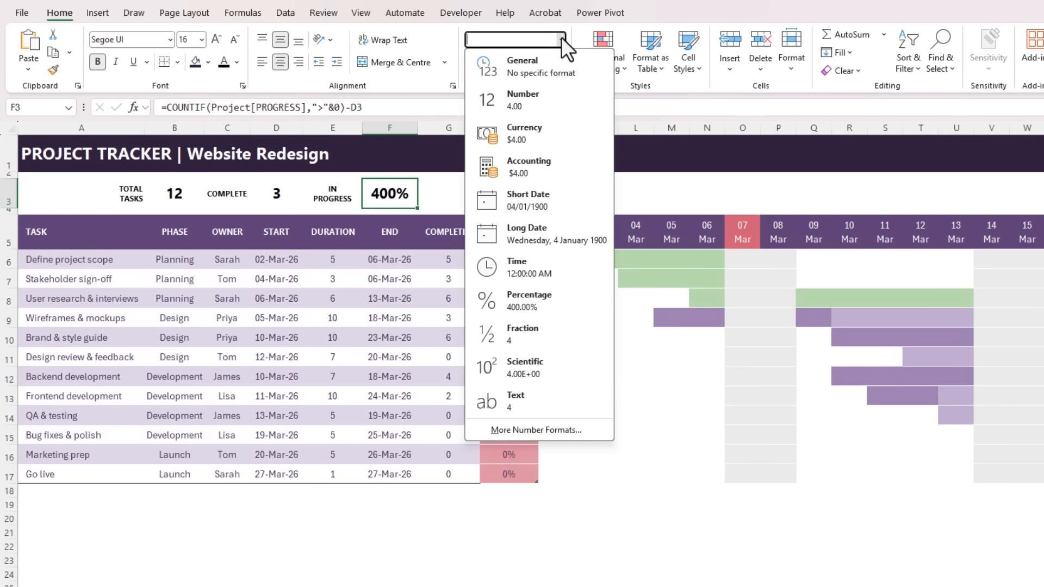
pyautogui.click(563, 62)
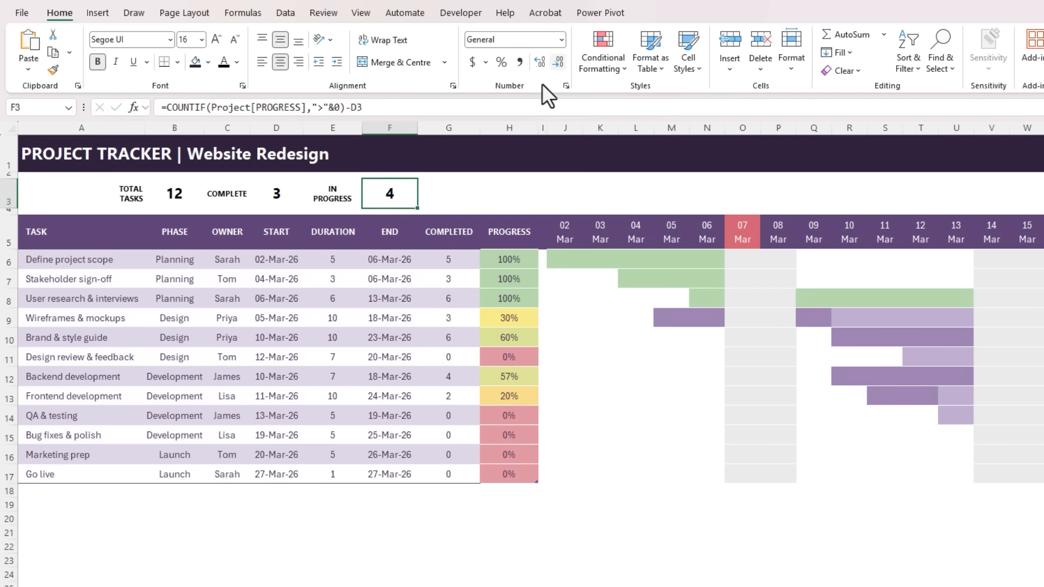
# Step: Enter the label NOT STARTED on two lines in cell G3 and select H3 for its count
pyautogui.click(480, 179)
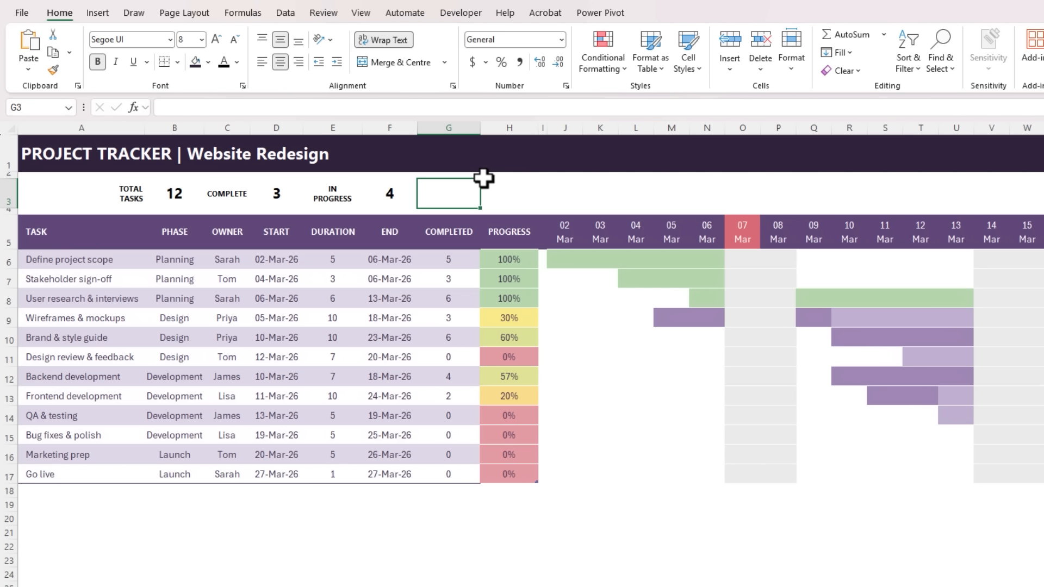
pyautogui.write('NOT STARTE')
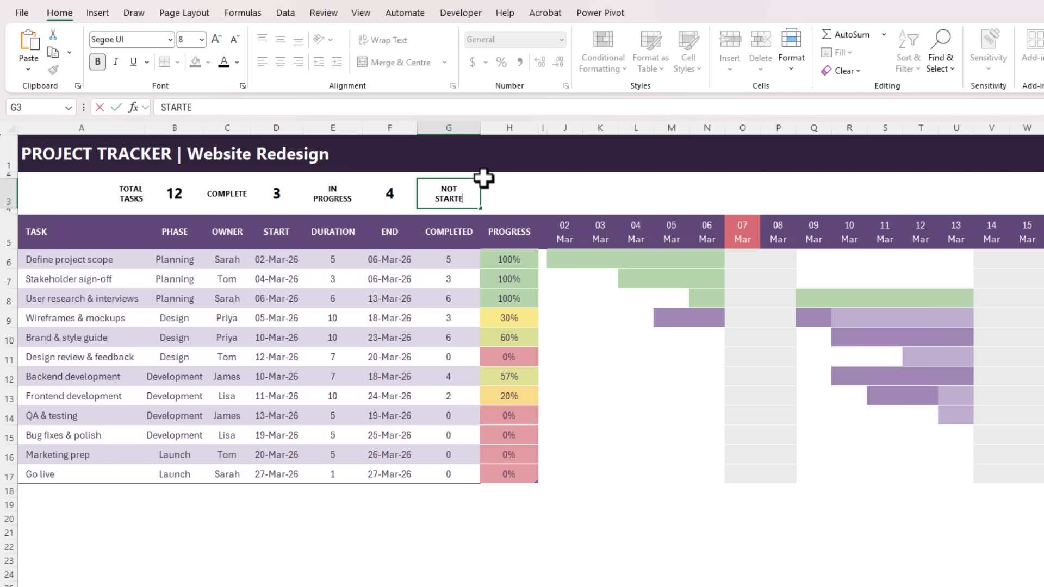
pyautogui.write('D')
pyautogui.press('Return')
pyautogui.click(483, 180)
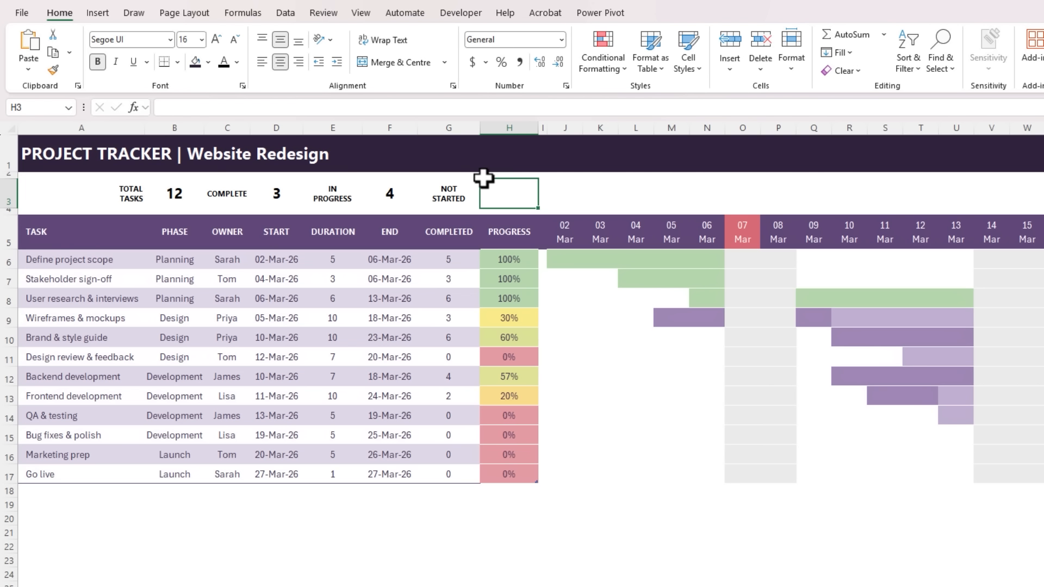
# Step: Calculate the not-started tasks in H3 with =B3-D3-F3
pyautogui.write('=')
pyautogui.click(168, 194)
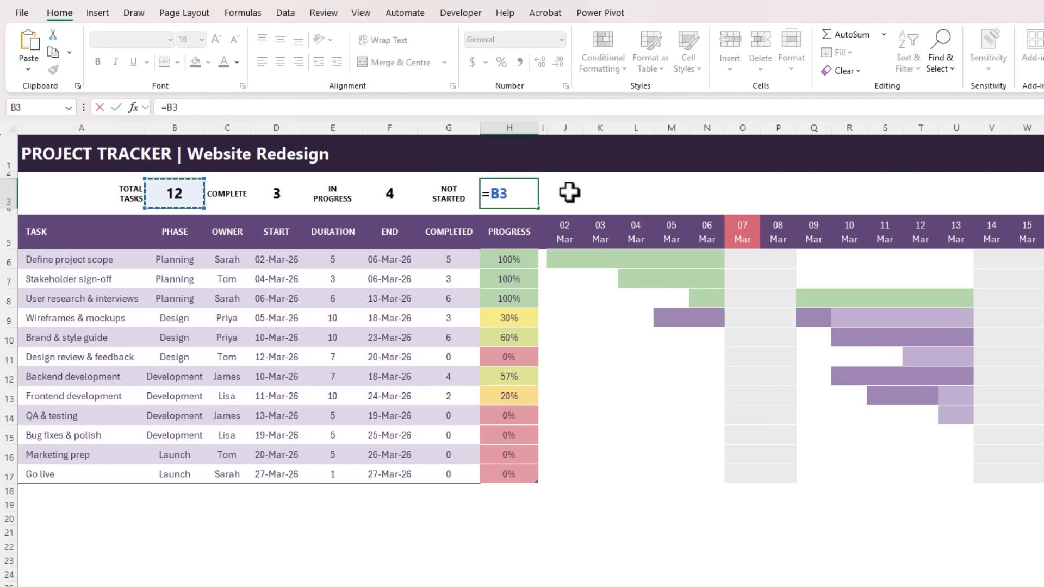
pyautogui.write('-')
pyautogui.press('Left')
pyautogui.press('Left')
pyautogui.press('Left')
pyautogui.press('Left')
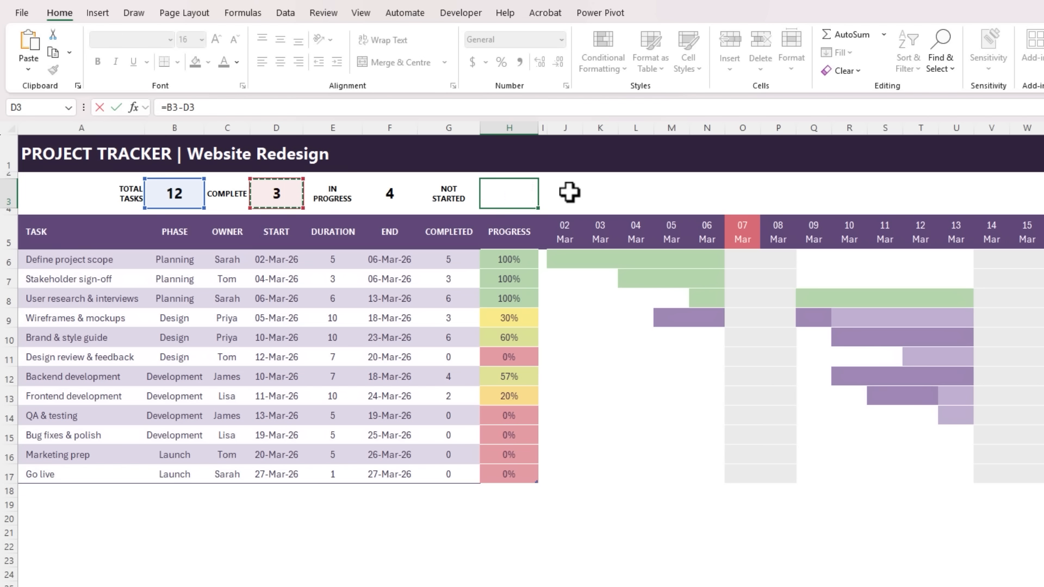
pyautogui.write('-')
pyautogui.press('Left')
pyautogui.press('Left')
pyautogui.press('Return')
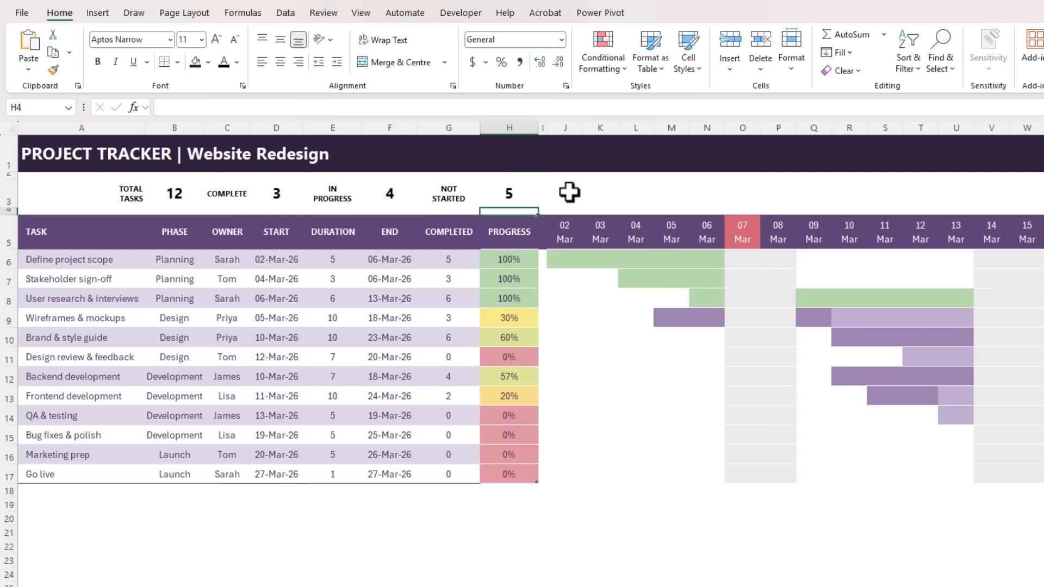
# Step: Start a Gantt chart legend by filling J3 with the light green of the completed bars and labelling K3 Complete
pyautogui.click(569, 193)
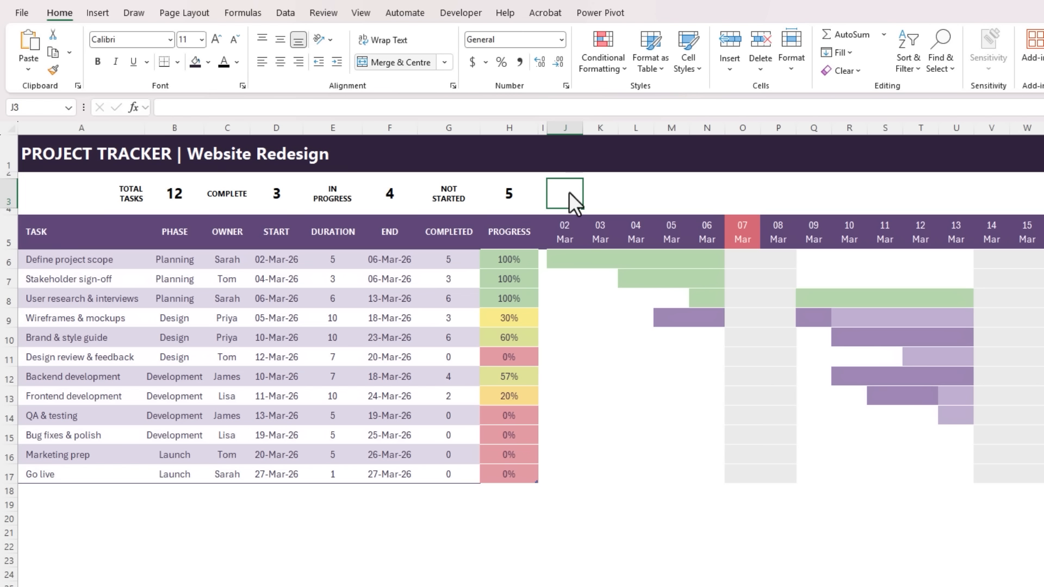
pyautogui.click(208, 62)
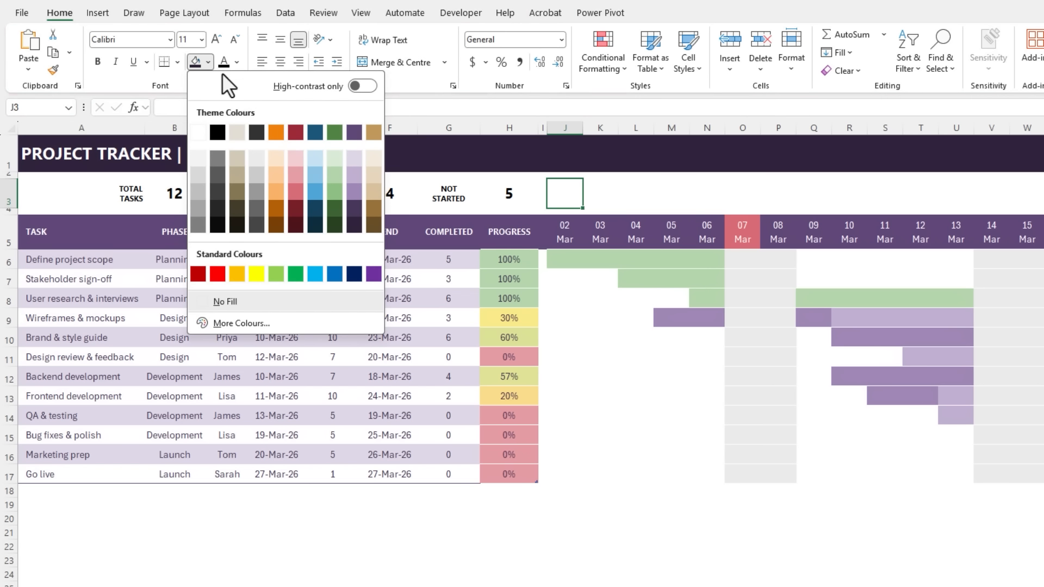
pyautogui.click(335, 183)
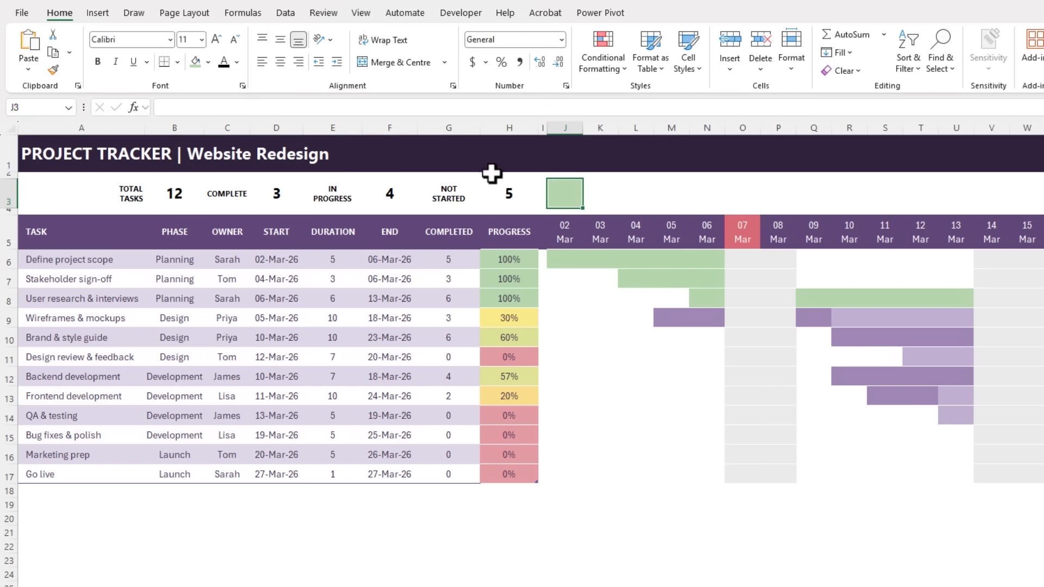
pyautogui.click(595, 189)
pyautogui.write('Complete')
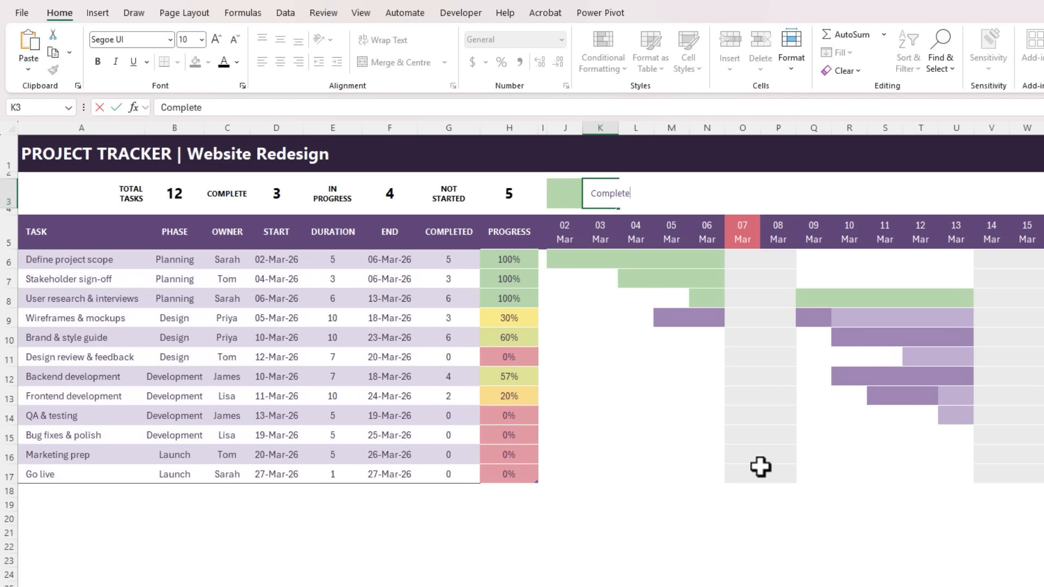
# Step: Add an in-progress legend entry by filling M3 with the medium purple of the chart bars and entering In Progress in N3
pyautogui.click(671, 193)
pyautogui.click(208, 62)
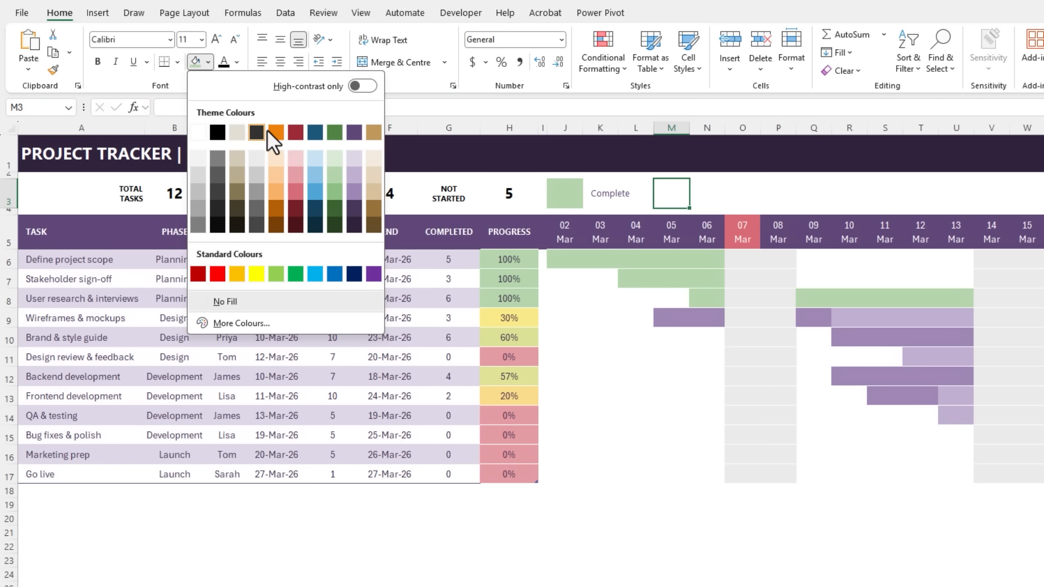
pyautogui.click(353, 191)
pyautogui.click(699, 200)
pyautogui.write('In')
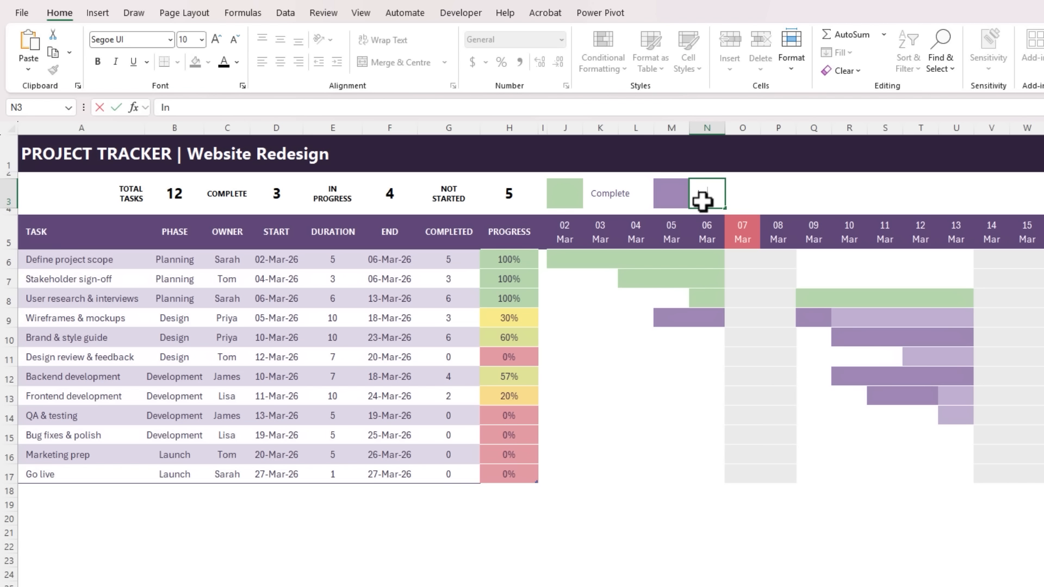
pyautogui.write(' Progress')
pyautogui.press('Tab')
# Step: Add a legend entry for remaining work by filling P3 with the lighter purple and entering Remaining in Q3
pyautogui.press('Tab')
pyautogui.click(207, 62)
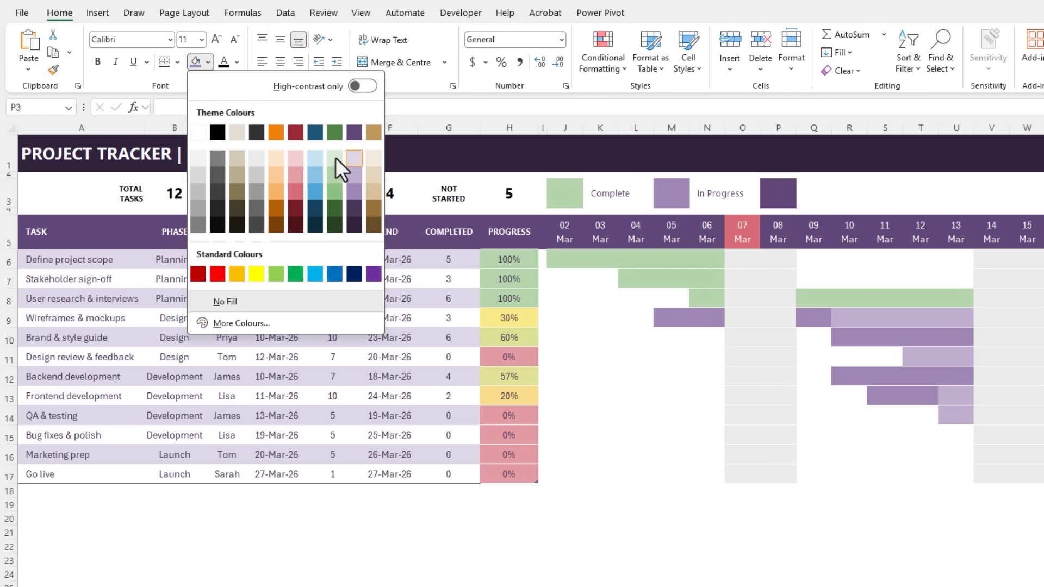
pyautogui.click(354, 171)
pyautogui.click(808, 193)
pyautogui.write('Remaining')
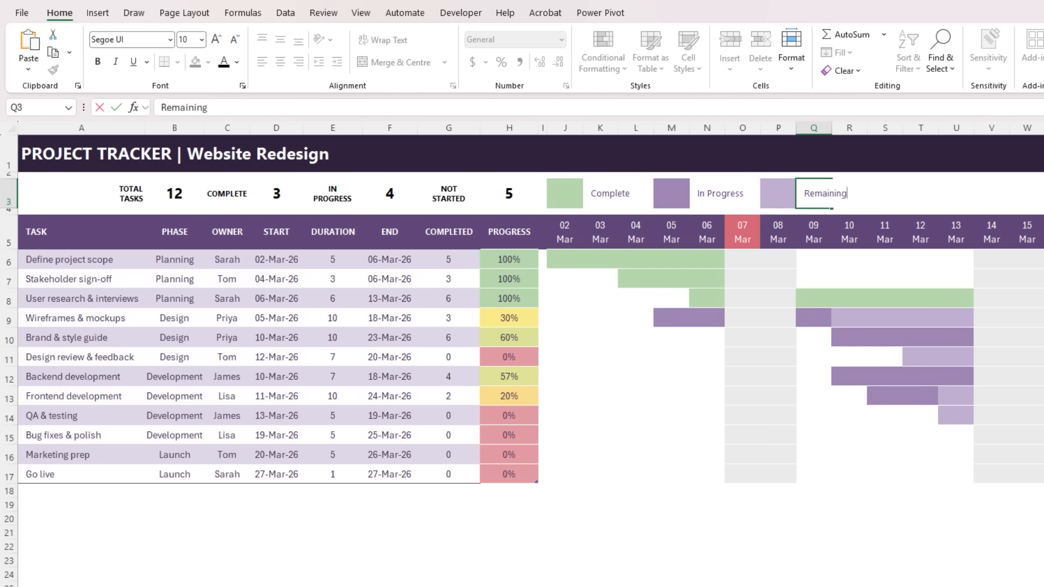
pyautogui.press('Tab')
# Step: Add a weekend legend entry by filling S3 with light grey and entering Weekend in T3
pyautogui.press('Tab')
pyautogui.click(208, 62)
pyautogui.click(260, 156)
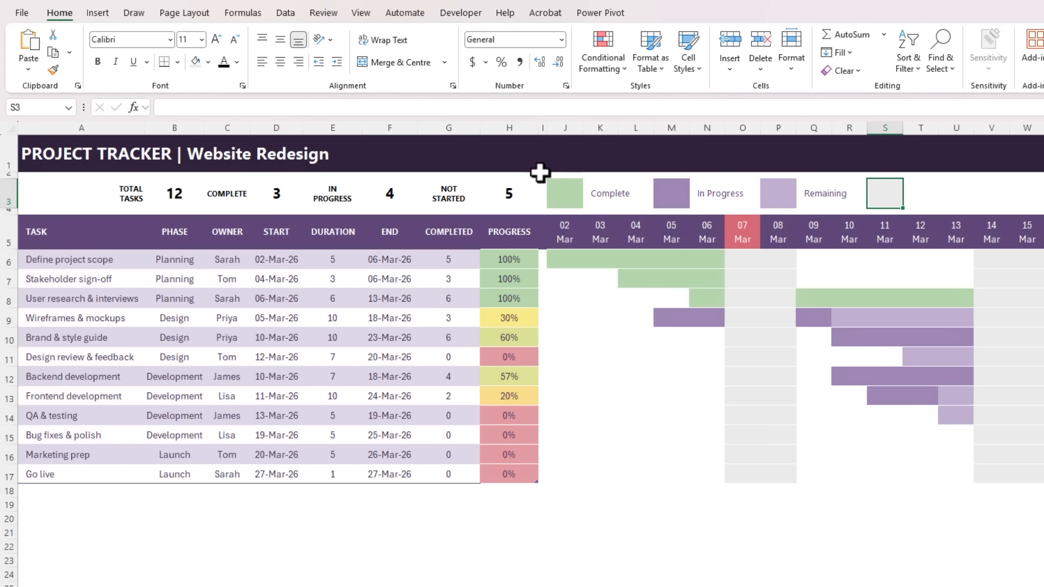
pyautogui.click(917, 195)
pyautogui.write('Weekend')
pyautogui.press('Tab')
# Step: Complete the legend with a current-date entry: fill V3 with the light red and enter Today in W3
pyautogui.press('Tab')
pyautogui.click(207, 62)
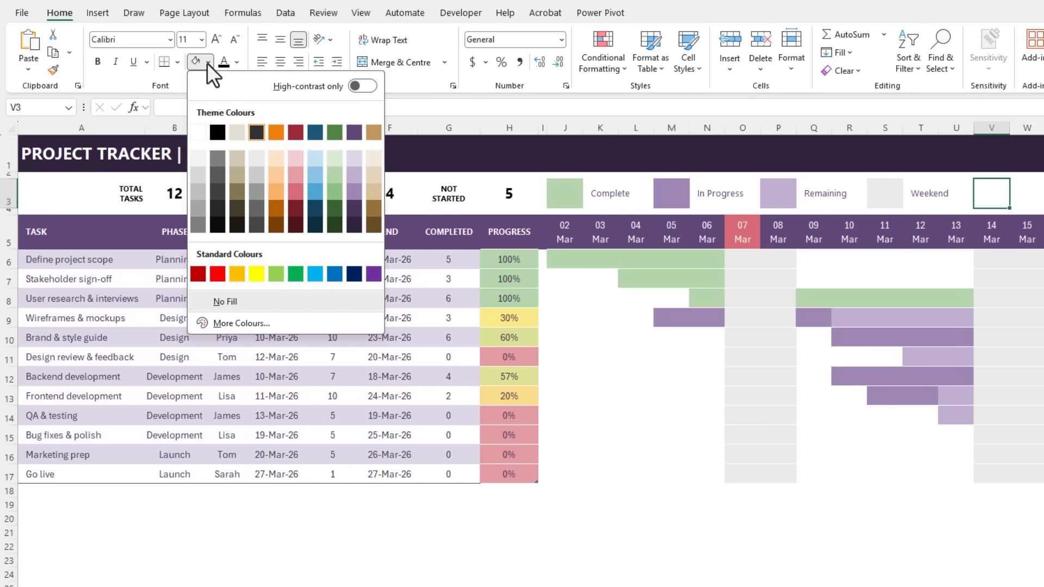
pyautogui.click(291, 187)
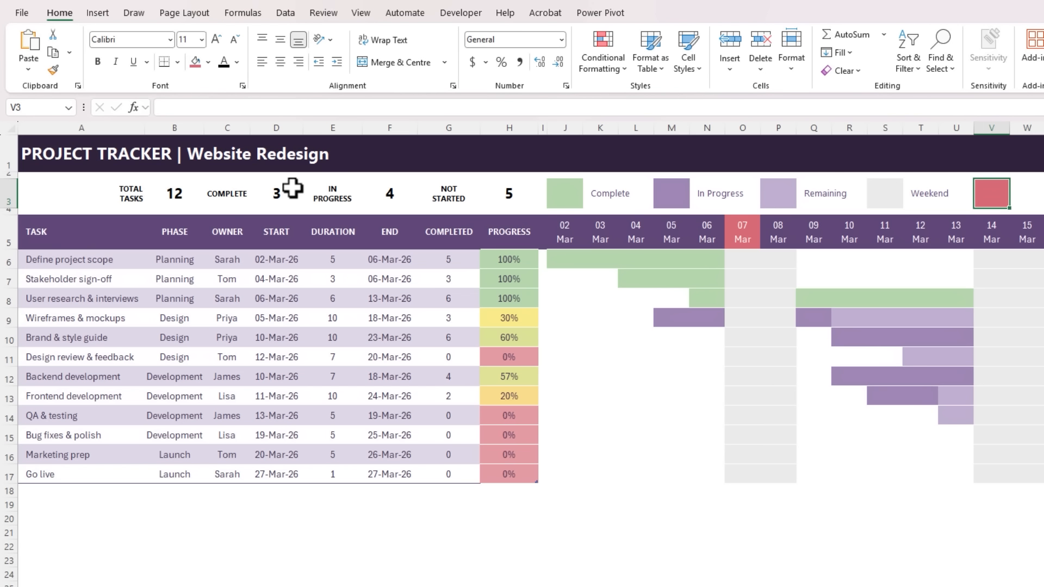
pyautogui.press('Tab')
pyautogui.write('Today')
pyautogui.press('Return')
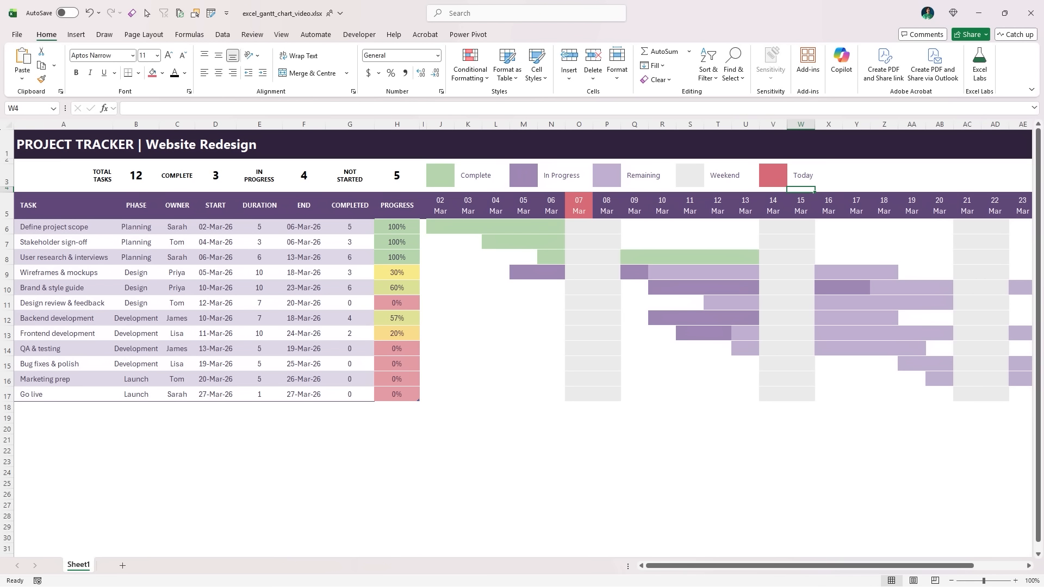
# Step: Set the Design review & feedback task's start date to 5/3/2026 and its completed days to 4
pyautogui.click(215, 303)
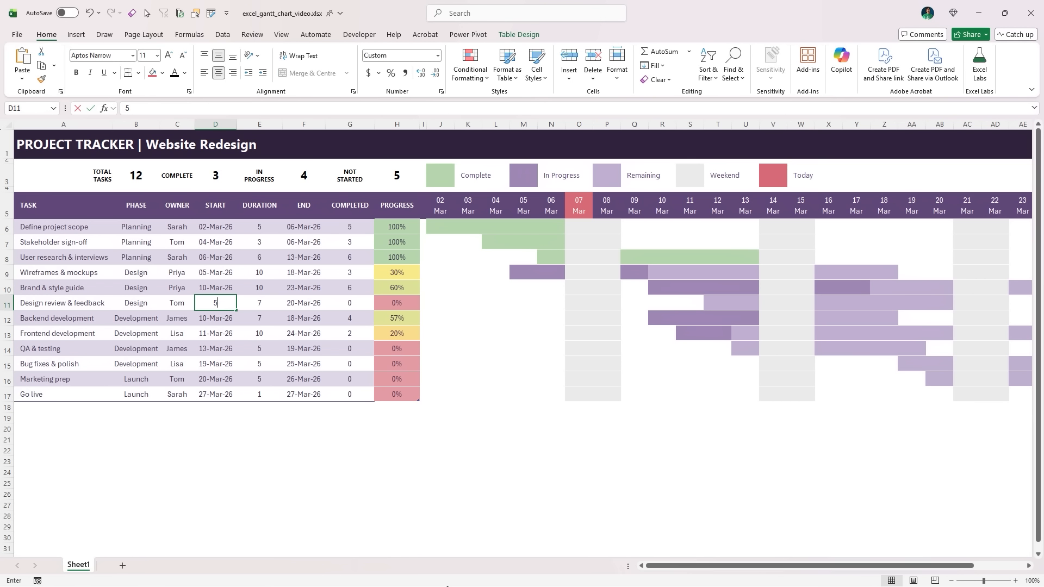
pyautogui.write('5/3/2026')
pyautogui.press('Return')
pyautogui.click(349, 302)
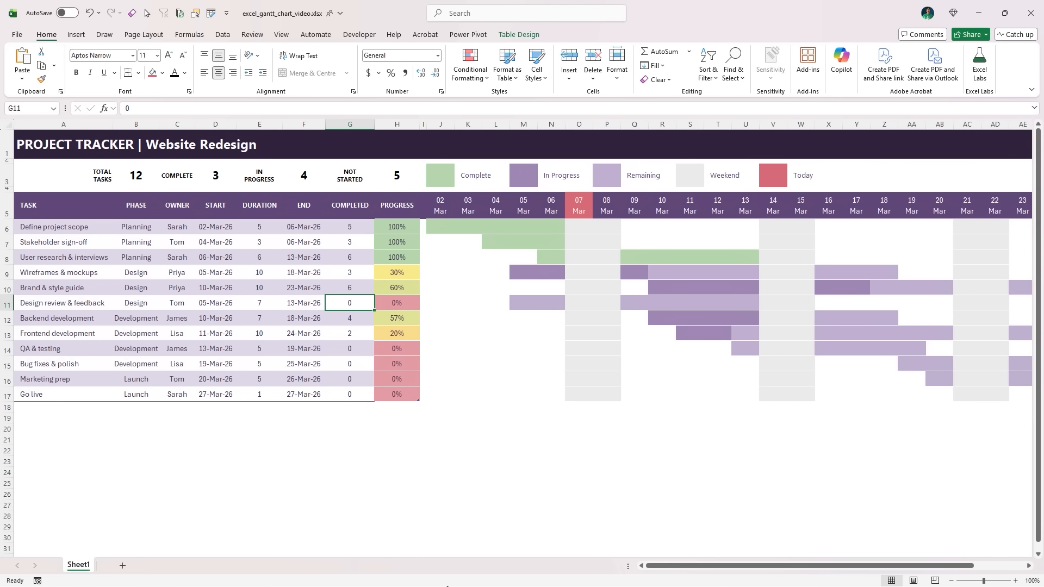
pyautogui.write('4')
pyautogui.press('Return')
# Step: Set the completed days of the Brand & style guide task to 10
pyautogui.press('Up')
pyautogui.press('Up')
pyautogui.write('10')
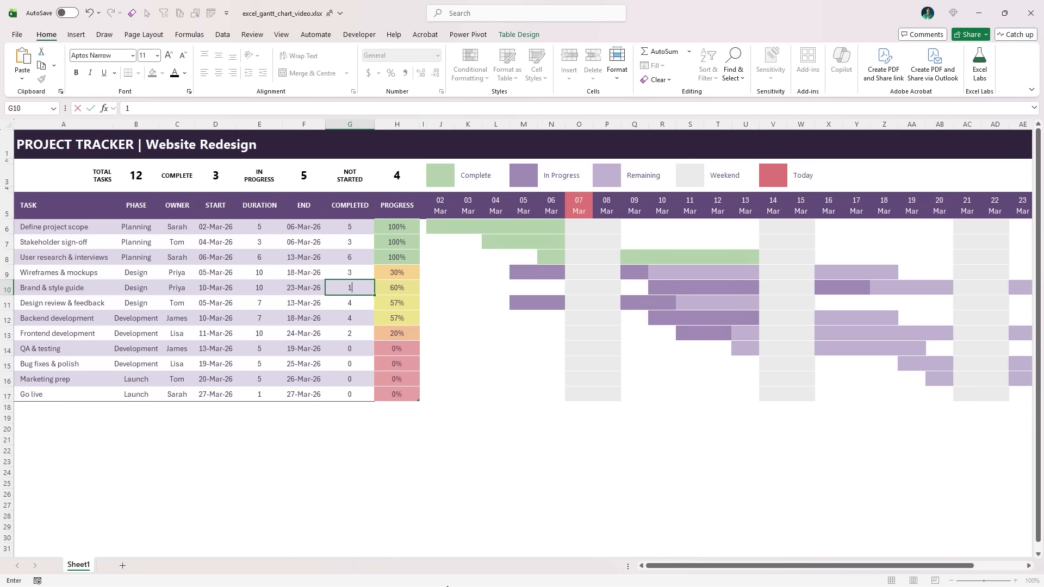
pyautogui.press('Return')
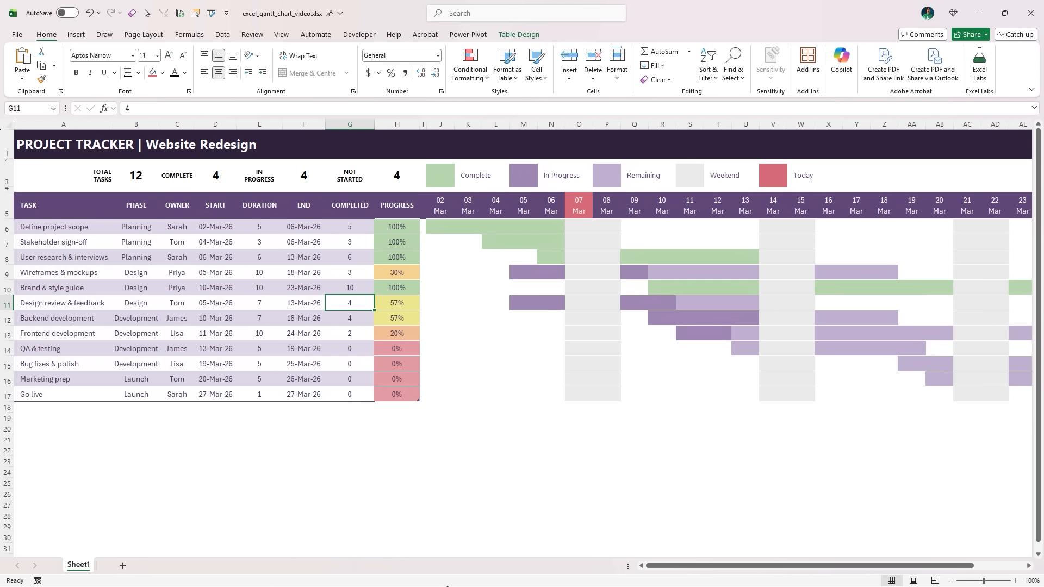